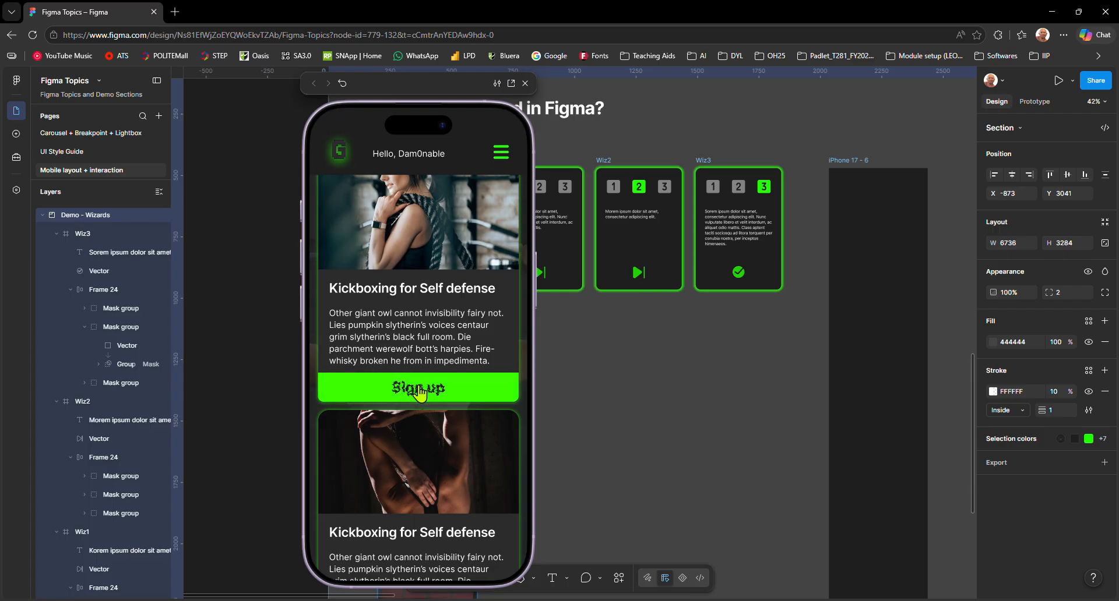
- Test the sign-up wizard in the prototype preview, from the first Sign up button through all three stages to completion
{"action": "left_click", "coordinate": [420, 394]}
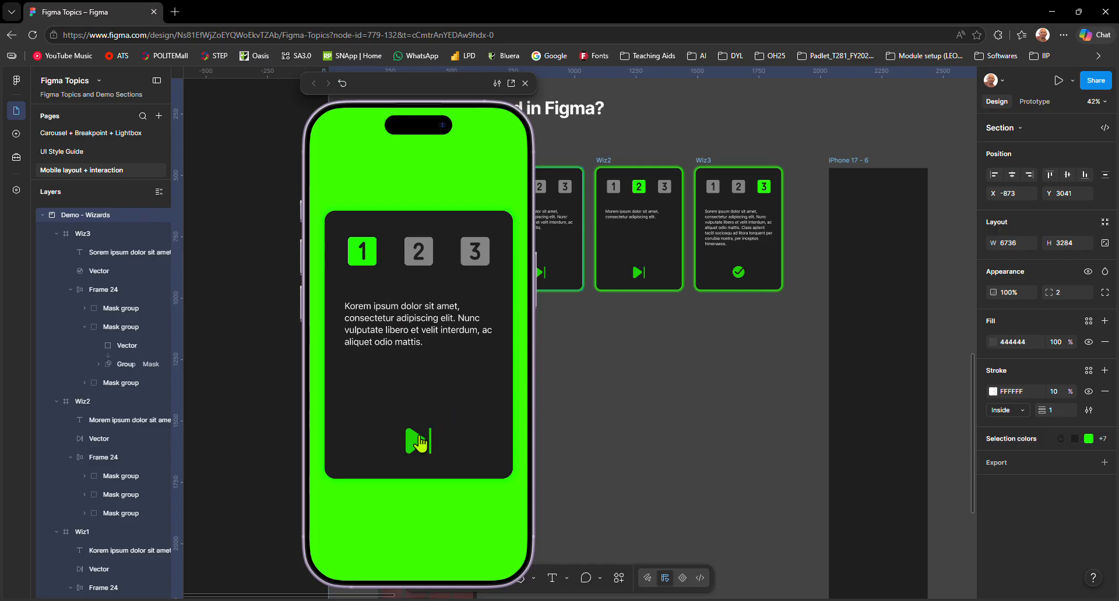
{"action": "left_click", "coordinate": [418, 441]}
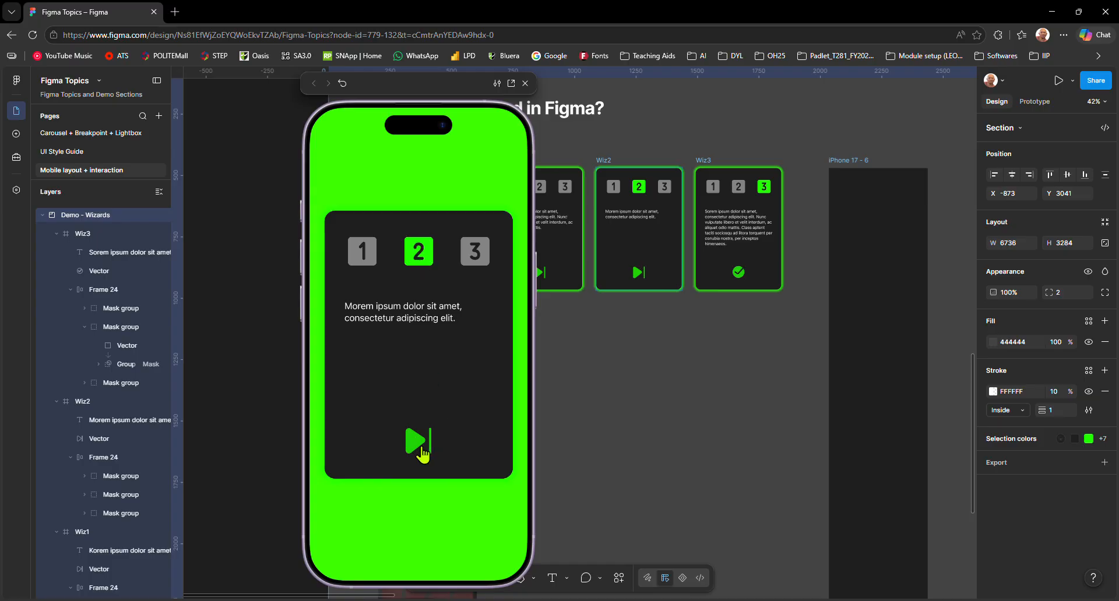
{"action": "left_click", "coordinate": [419, 442]}
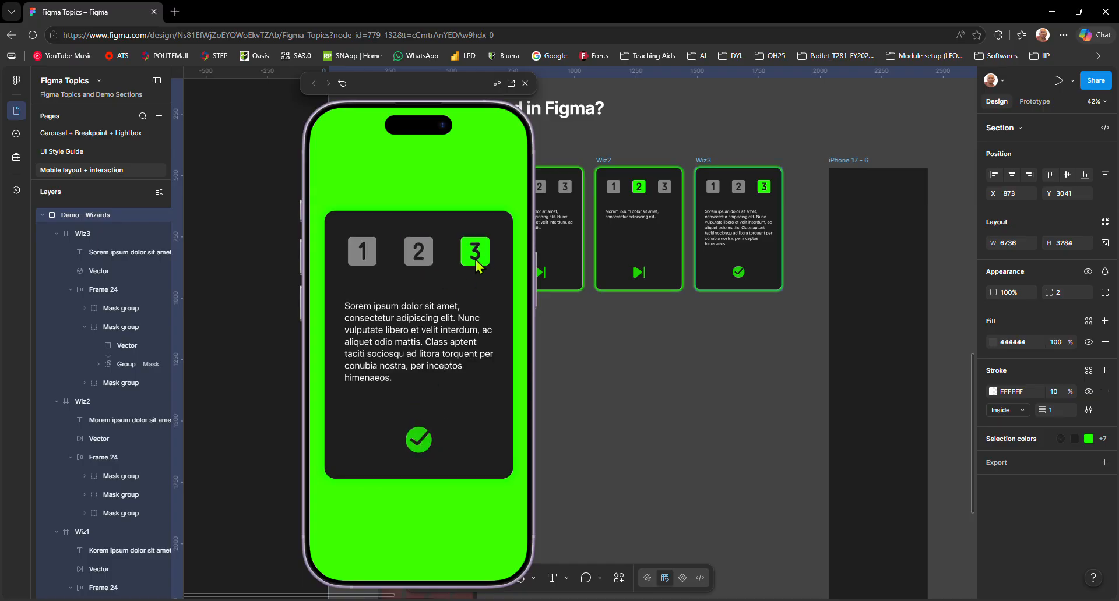
{"action": "left_click", "coordinate": [423, 449]}
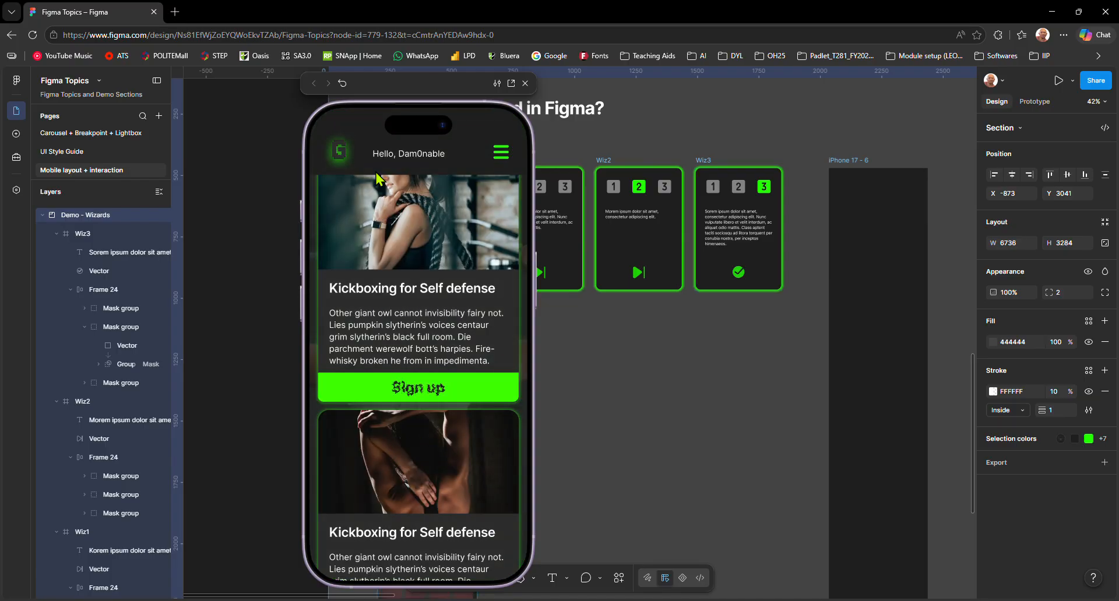
- Close the prototype preview and delete the empty iPhone 17 - 6 frame beside the Wiz3 card
{"action": "left_click_drag", "start_coordinate": [437, 83], "coordinate": [249, 88]}
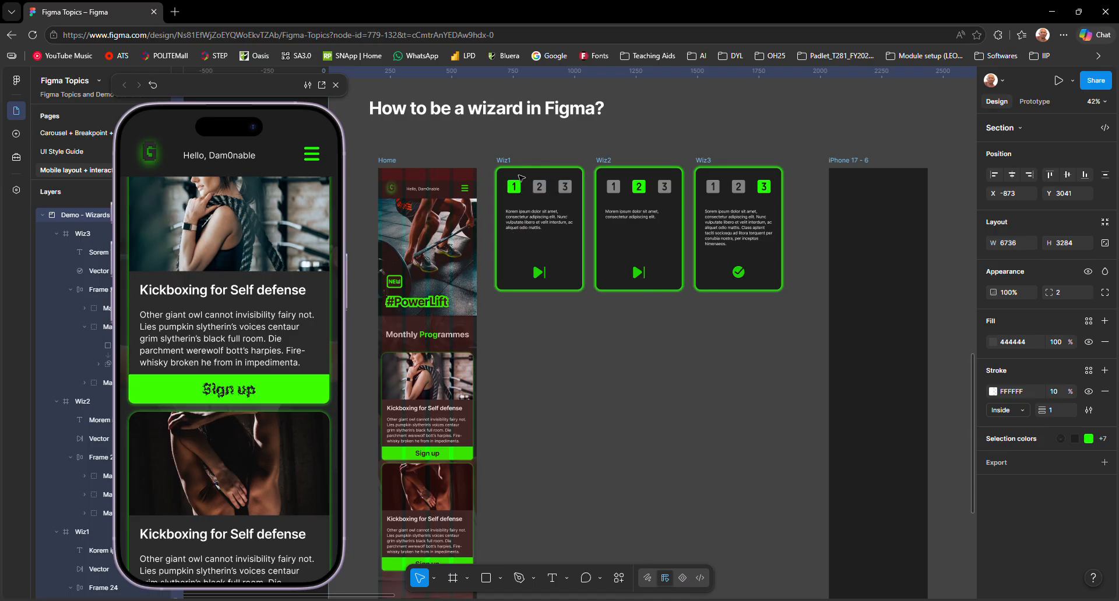
{"action": "left_click", "coordinate": [729, 400]}
{"action": "left_click_drag", "start_coordinate": [746, 370], "coordinate": [547, 379]}
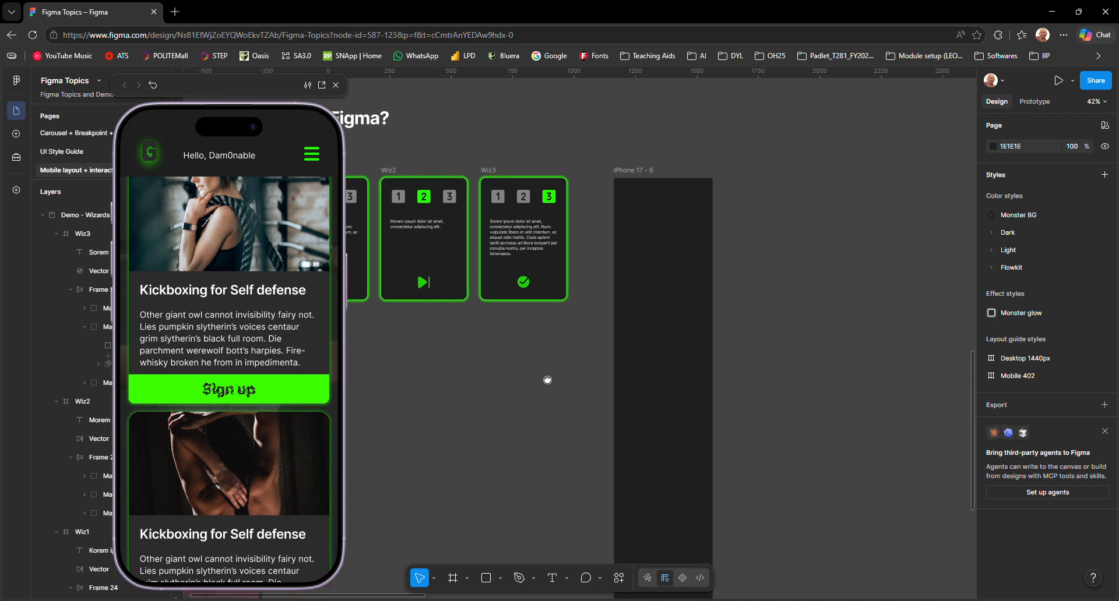
{"action": "left_click", "coordinate": [641, 171]}
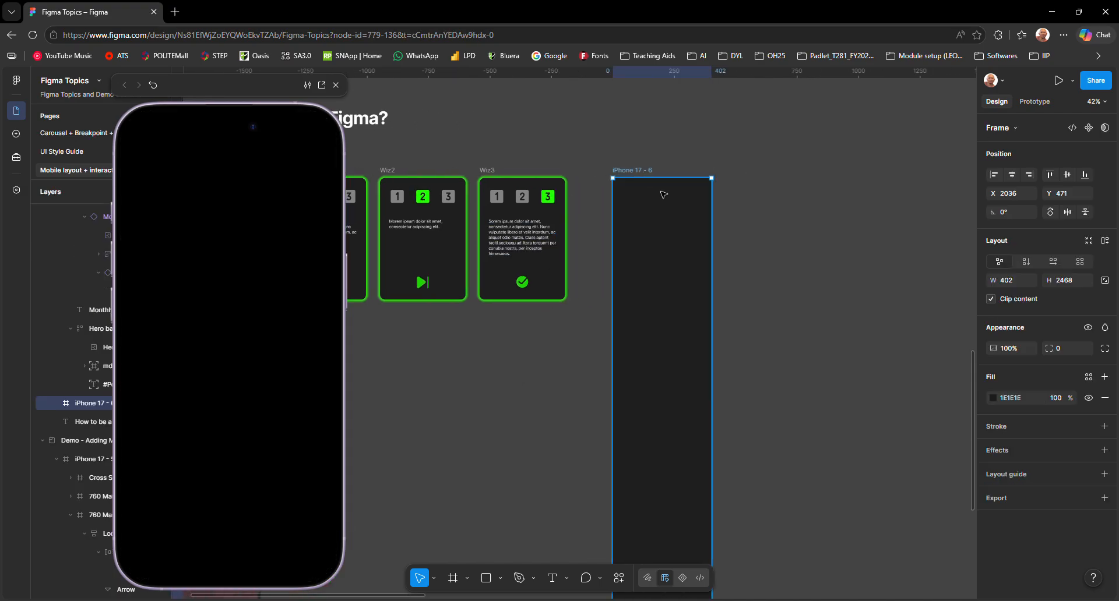
{"action": "left_click", "coordinate": [336, 86]}
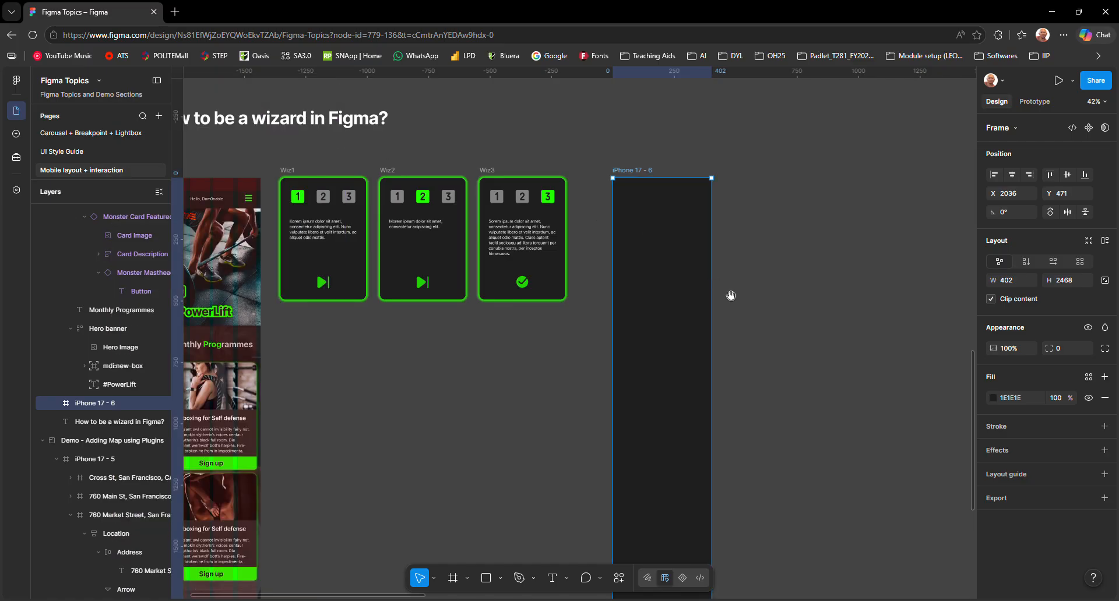
{"action": "left_click_drag", "start_coordinate": [729, 297], "coordinate": [534, 290]}
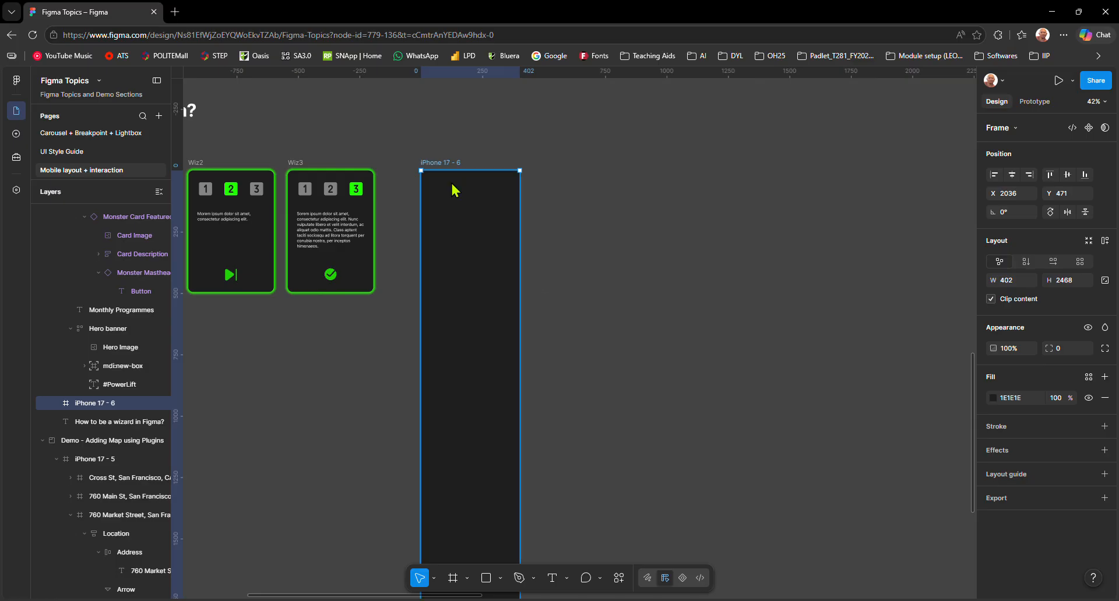
{"action": "key", "text": "Delete"}
{"action": "key", "text": "f"}
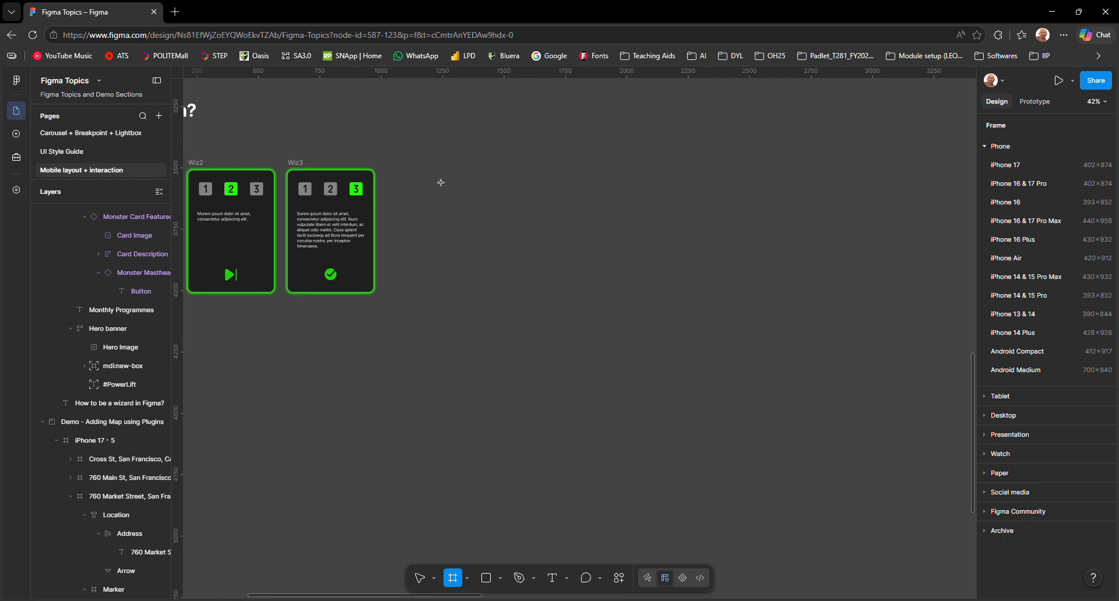
{"action": "scroll", "coordinate": [600, 295], "scroll_direction": "down", "scroll_amount": 3}
{"action": "left_click_drag", "start_coordinate": [816, 359], "coordinate": [470, 364]}
{"action": "scroll", "coordinate": [483, 388], "scroll_direction": "down", "scroll_amount": 3}
{"action": "scroll", "coordinate": [483, 388], "scroll_direction": "up", "scroll_amount": 4}
{"action": "scroll", "coordinate": [488, 381], "scroll_direction": "down", "scroll_amount": 2}
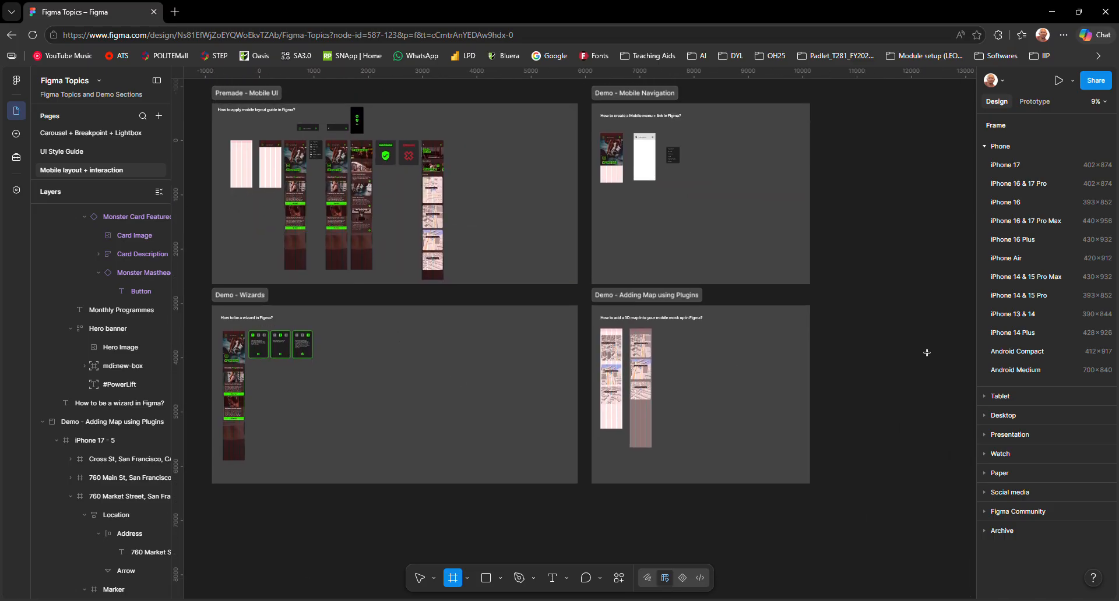
{"action": "left_click", "coordinate": [343, 354]}
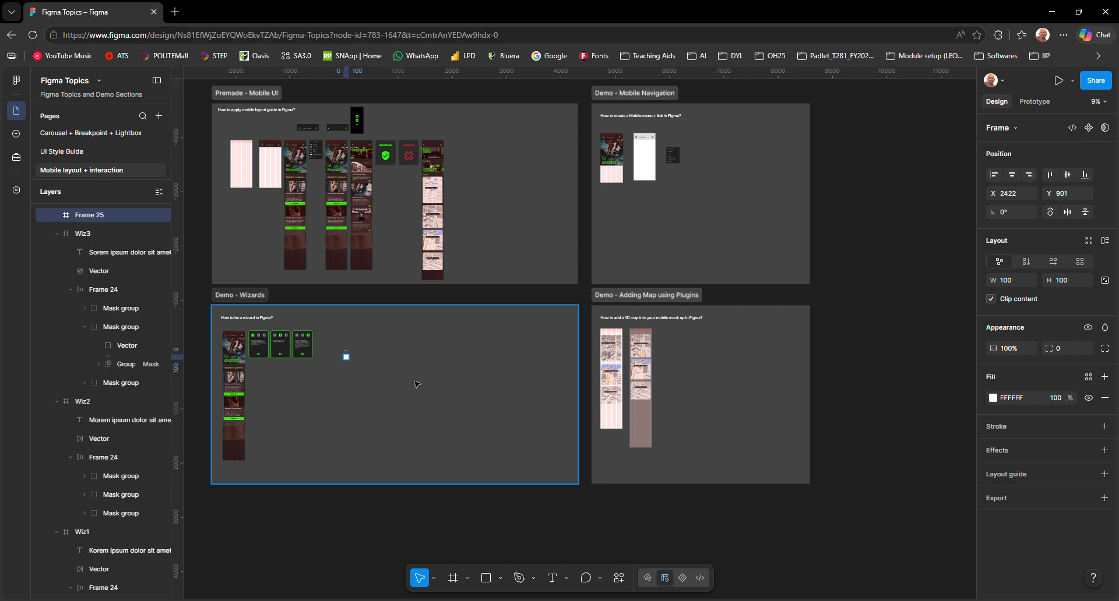
{"action": "key", "text": "Delete"}
- Add an iPhone 17 preset frame beside Wiz3 in the Demo - Wizards section and extend its height to about 1975
{"action": "key", "text": "f"}
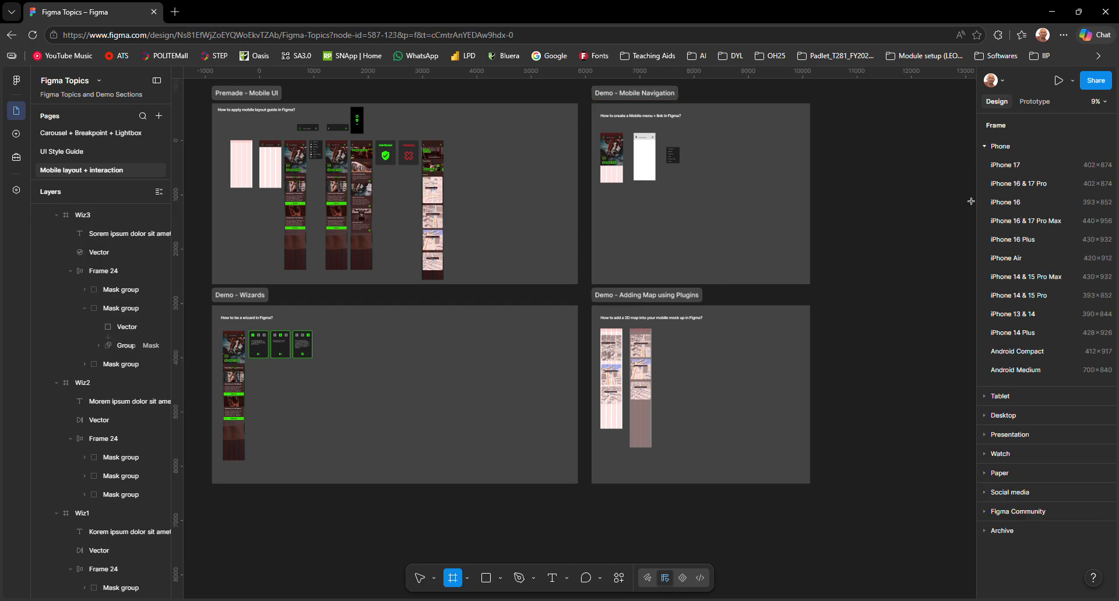
{"action": "left_click", "coordinate": [1005, 164]}
{"action": "left_click_drag", "start_coordinate": [823, 335], "coordinate": [335, 373]}
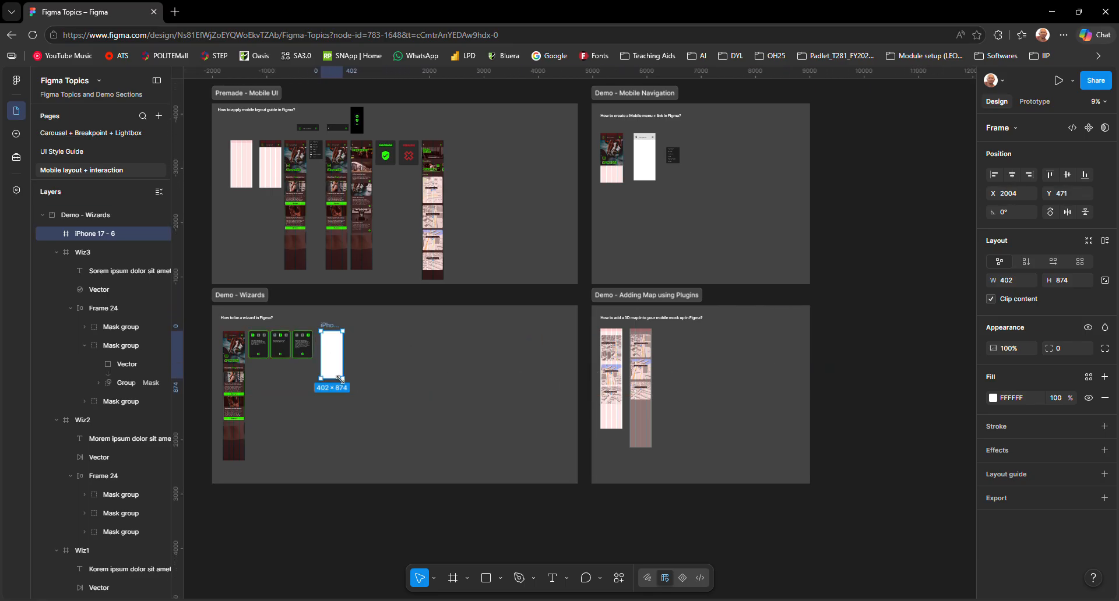
{"action": "scroll", "coordinate": [337, 376], "scroll_direction": "up", "scroll_amount": 5}
{"action": "left_click_drag", "start_coordinate": [453, 320], "coordinate": [736, 267]}
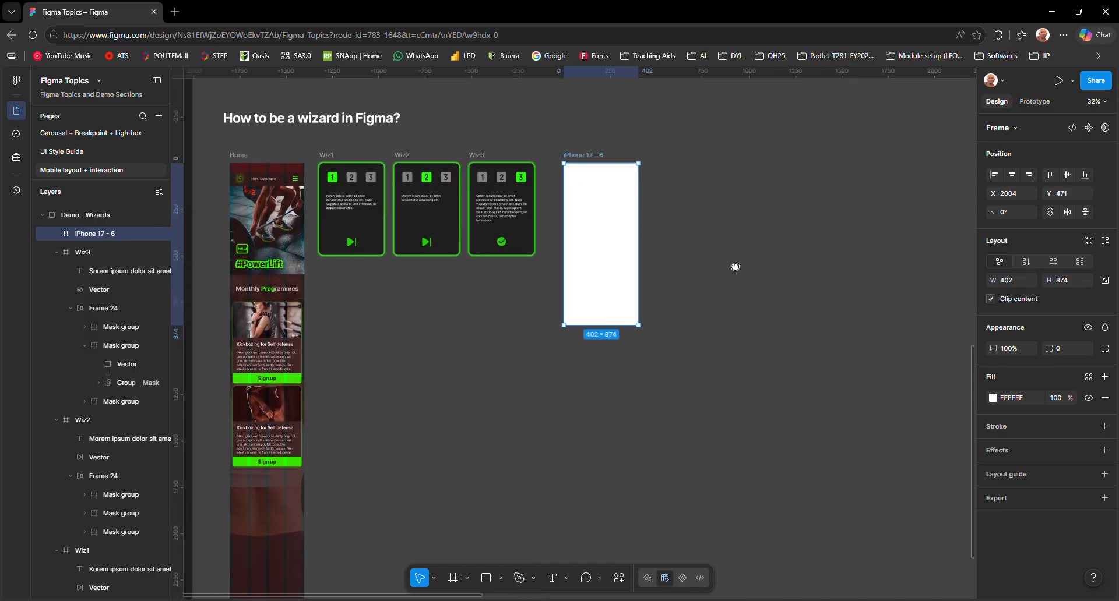
{"action": "left_click_drag", "start_coordinate": [620, 324], "coordinate": [620, 529]}
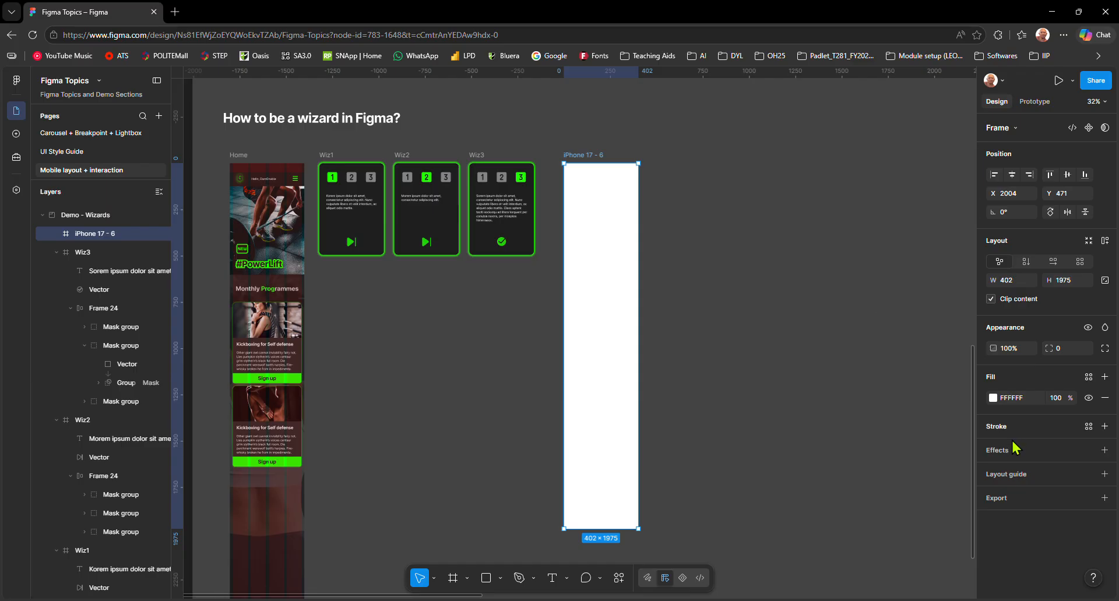
- Set the new iPhone frame's fill to dark grey 3B3B3B
{"action": "left_click", "coordinate": [993, 402]}
{"action": "left_click_drag", "start_coordinate": [886, 446], "coordinate": [804, 433]}
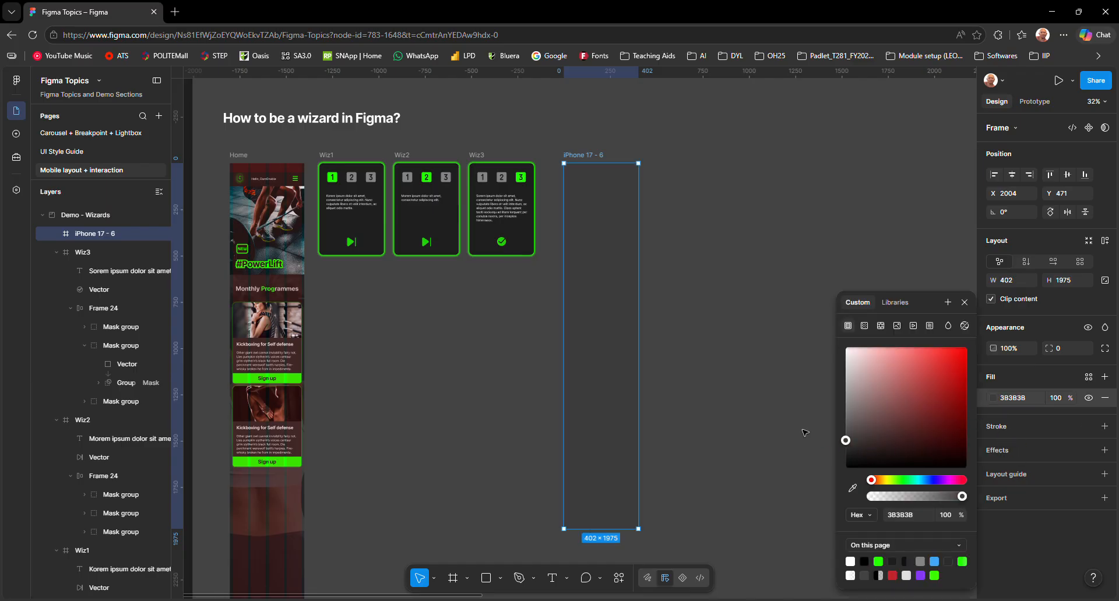
{"action": "left_click", "coordinate": [748, 293]}
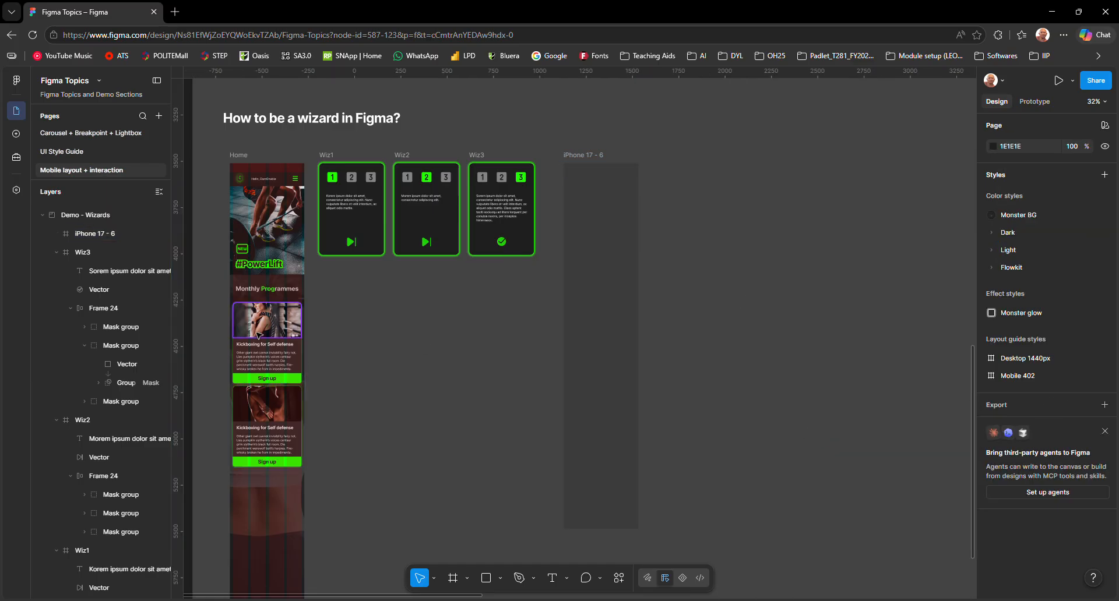
- Copy the Featured Section from the Home frame into the new iPhone frame and position it near the top at Y 54
{"action": "scroll", "coordinate": [259, 335], "scroll_direction": "up", "scroll_amount": 5}
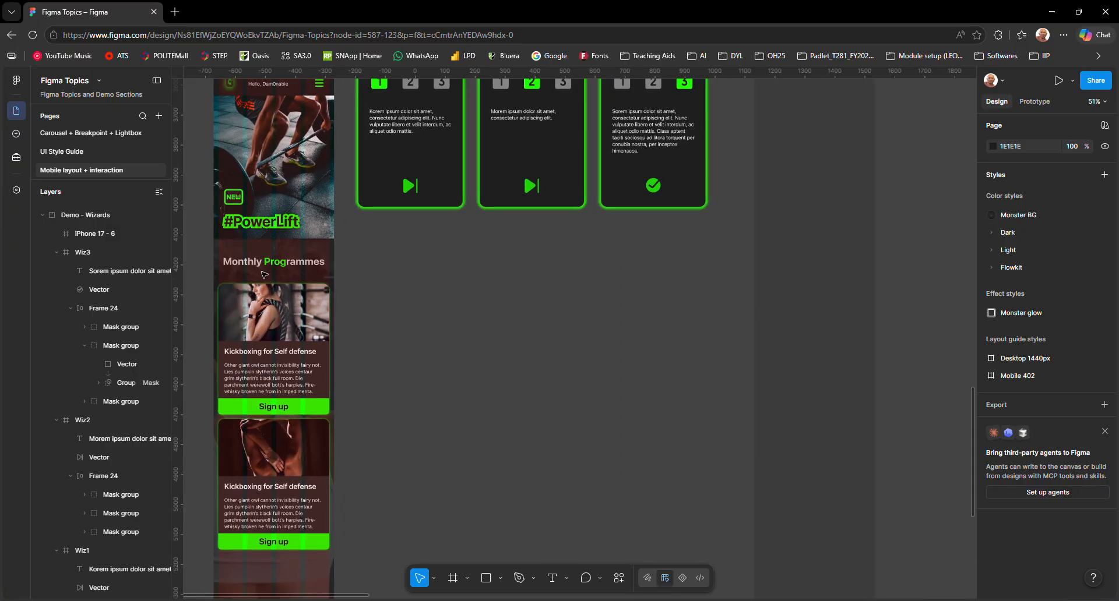
{"action": "left_click", "coordinate": [270, 352]}
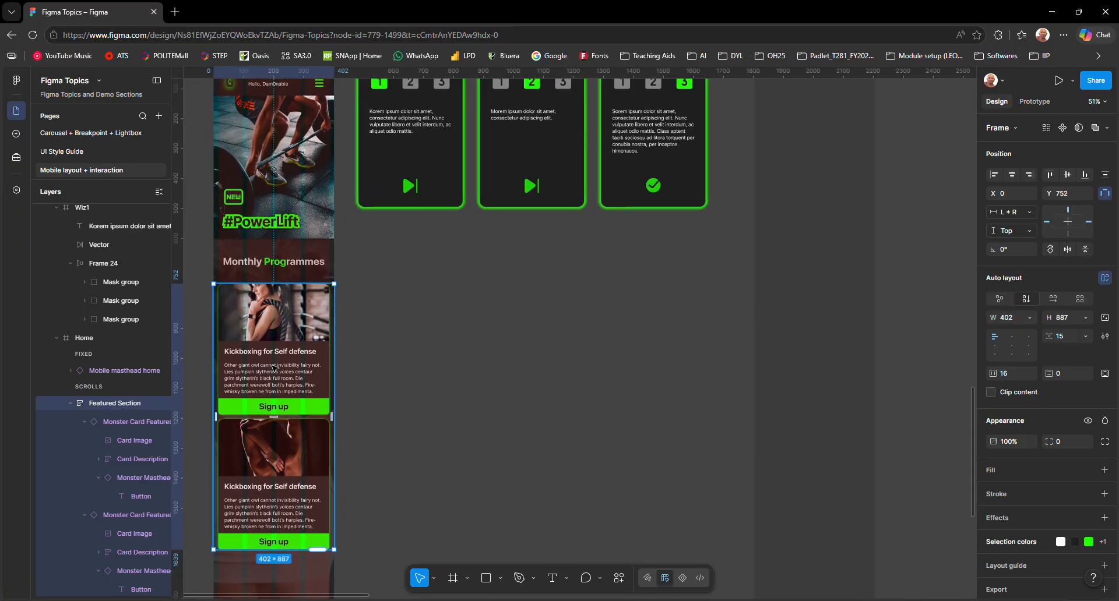
{"action": "double_click", "coordinate": [274, 515]}
{"action": "left_click", "coordinate": [371, 450]}
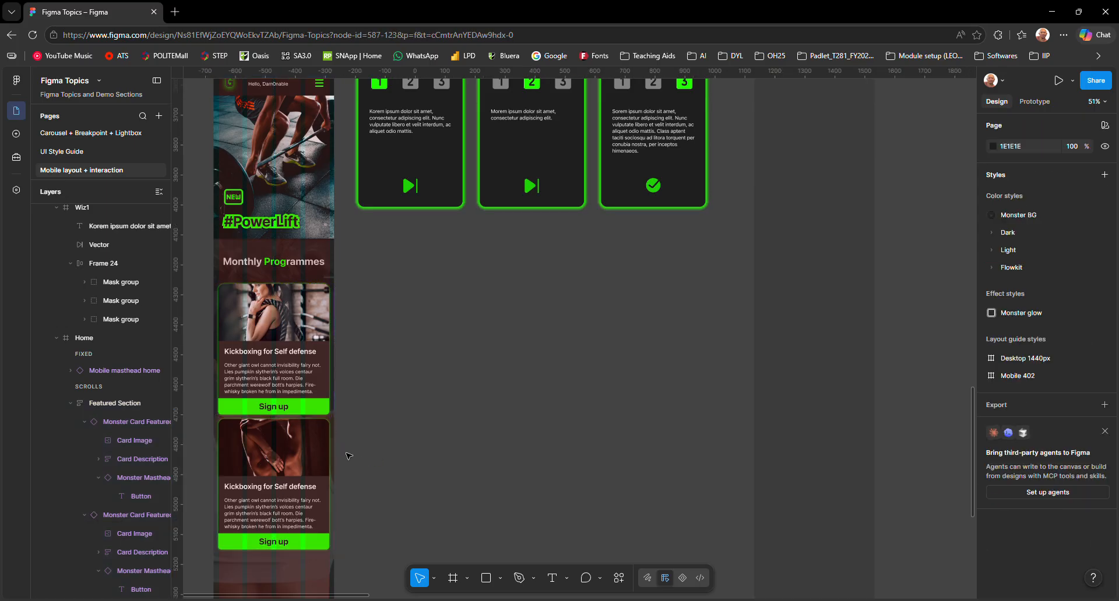
{"action": "left_click", "coordinate": [251, 310]}
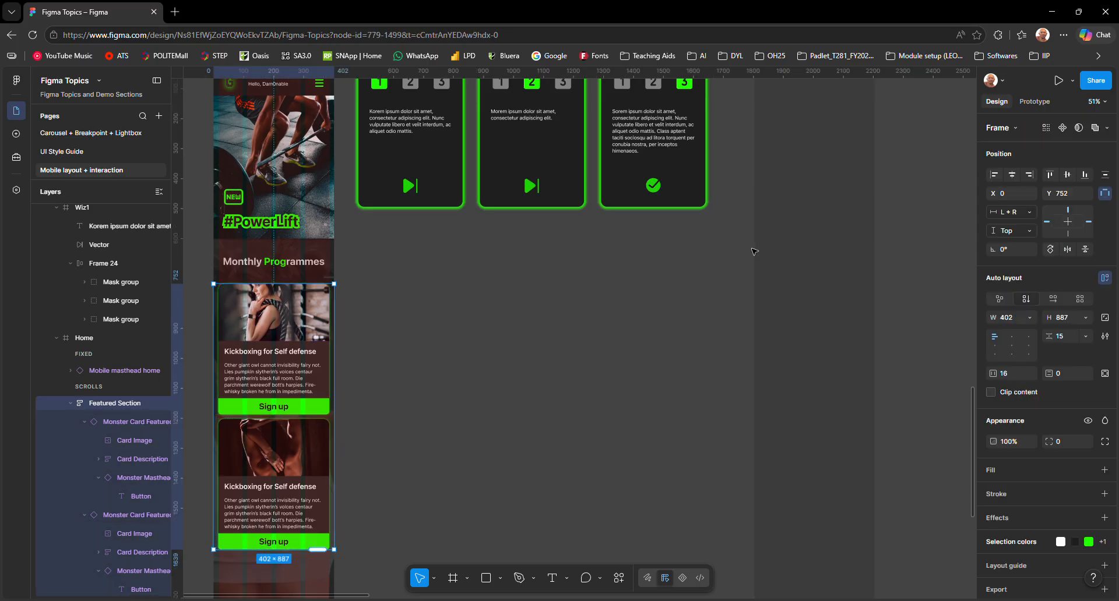
{"action": "left_click", "coordinate": [838, 328]}
{"action": "scroll", "coordinate": [839, 338], "scroll_direction": "up", "scroll_amount": 3}
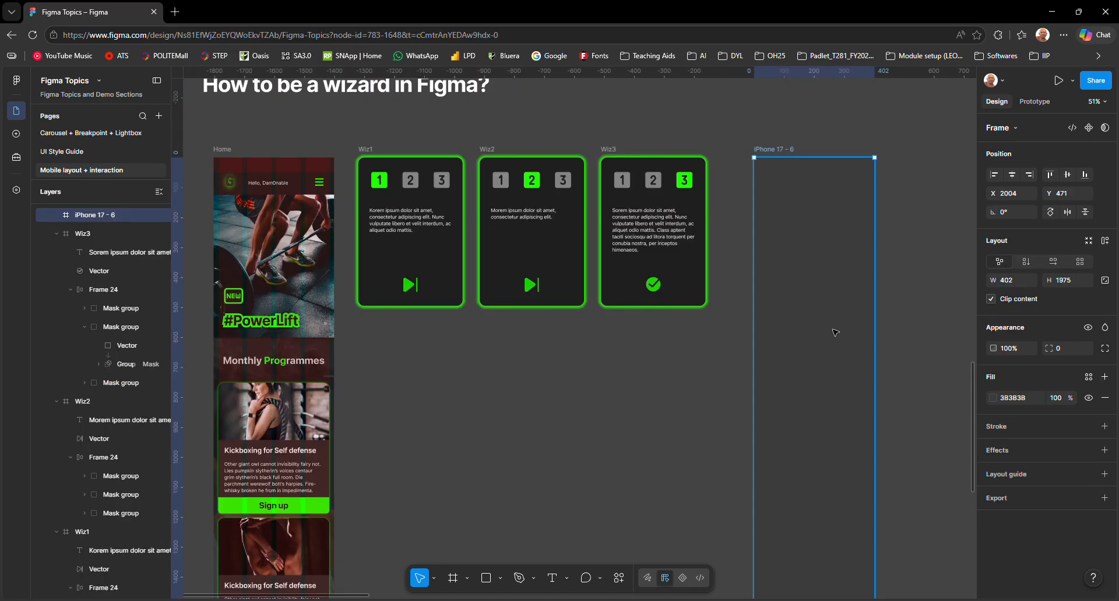
{"action": "key", "text": "ctrl+v"}
{"action": "left_click_drag", "start_coordinate": [803, 386], "coordinate": [808, 221]}
{"action": "left_click_drag", "start_coordinate": [683, 400], "coordinate": [441, 457]}
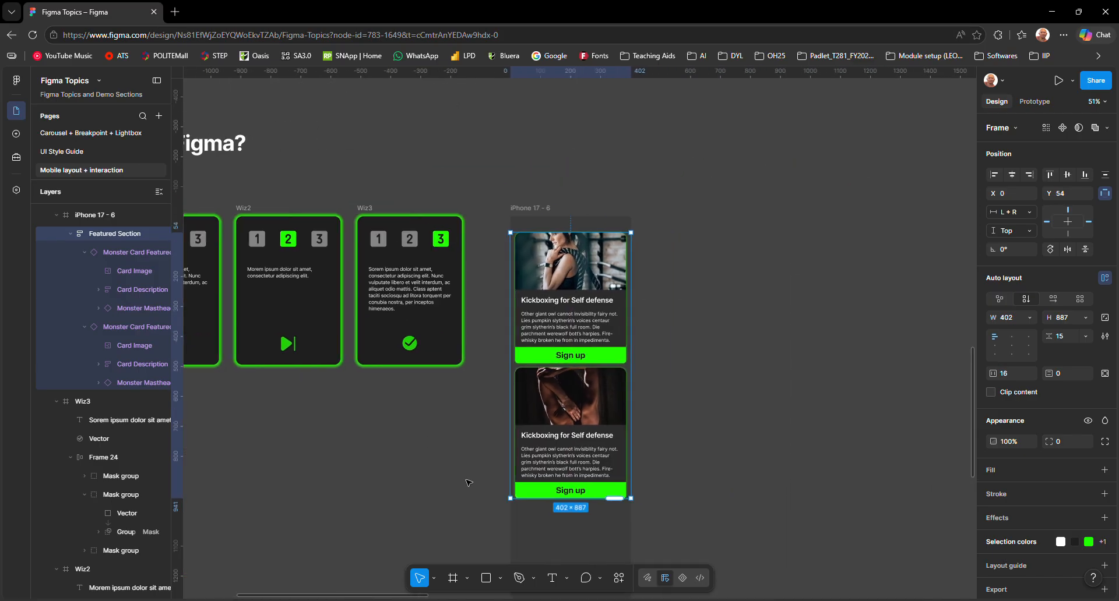
{"action": "left_click", "coordinate": [406, 443]}
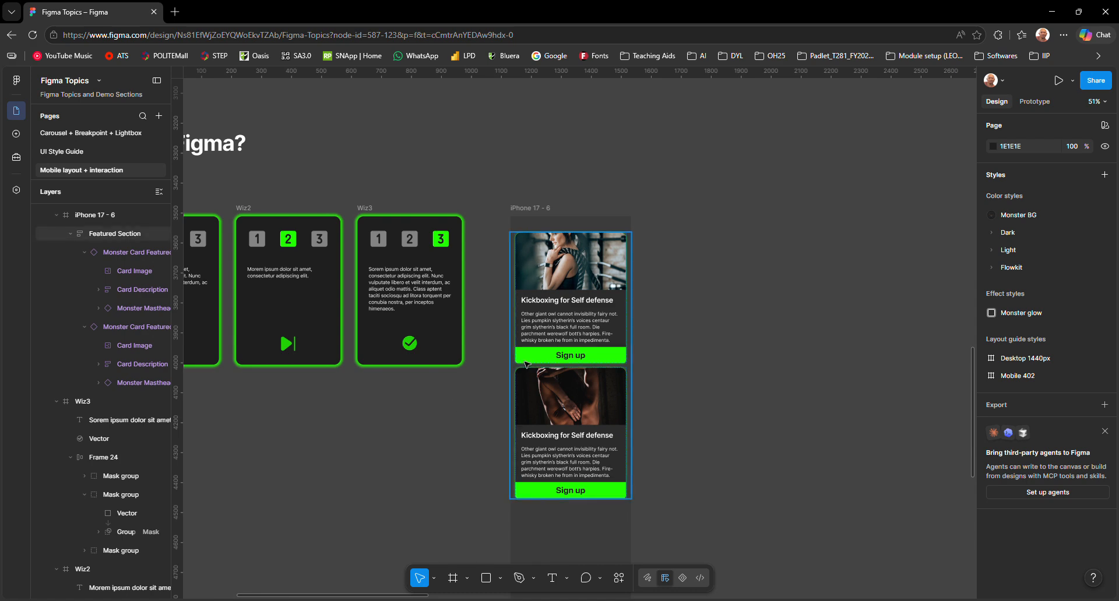
- Draw a frame beside the iPhone frame, align their top edges and size it to about 349 × 490
{"action": "key", "text": "f"}
{"action": "left_click_drag", "start_coordinate": [661, 232], "coordinate": [764, 367]}
{"action": "left_click_drag", "start_coordinate": [740, 314], "coordinate": [682, 307]}
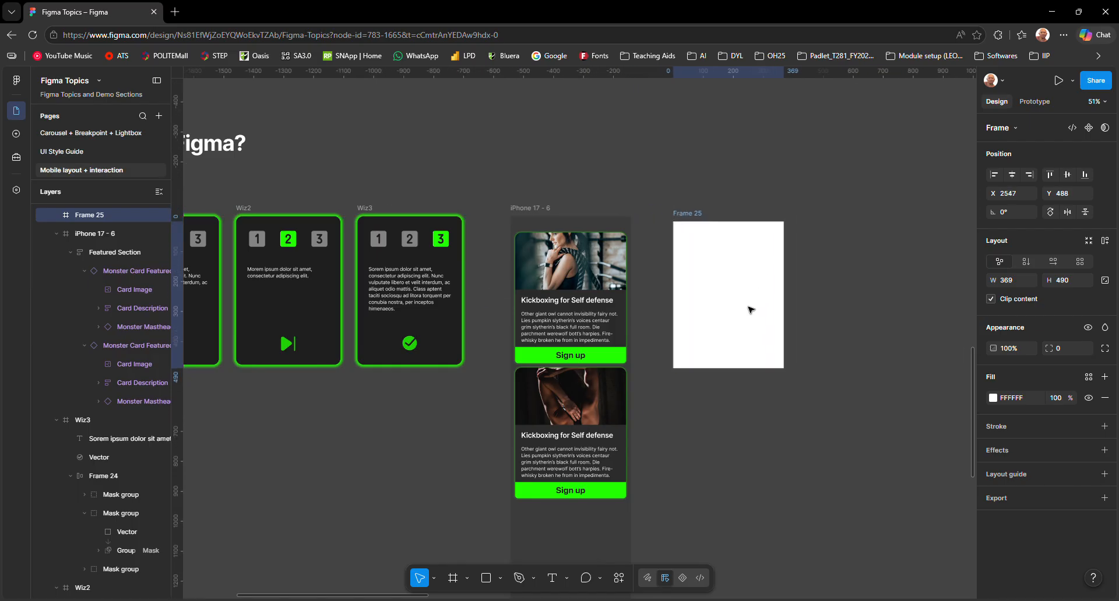
{"action": "left_click_drag", "start_coordinate": [749, 311], "coordinate": [750, 299]}
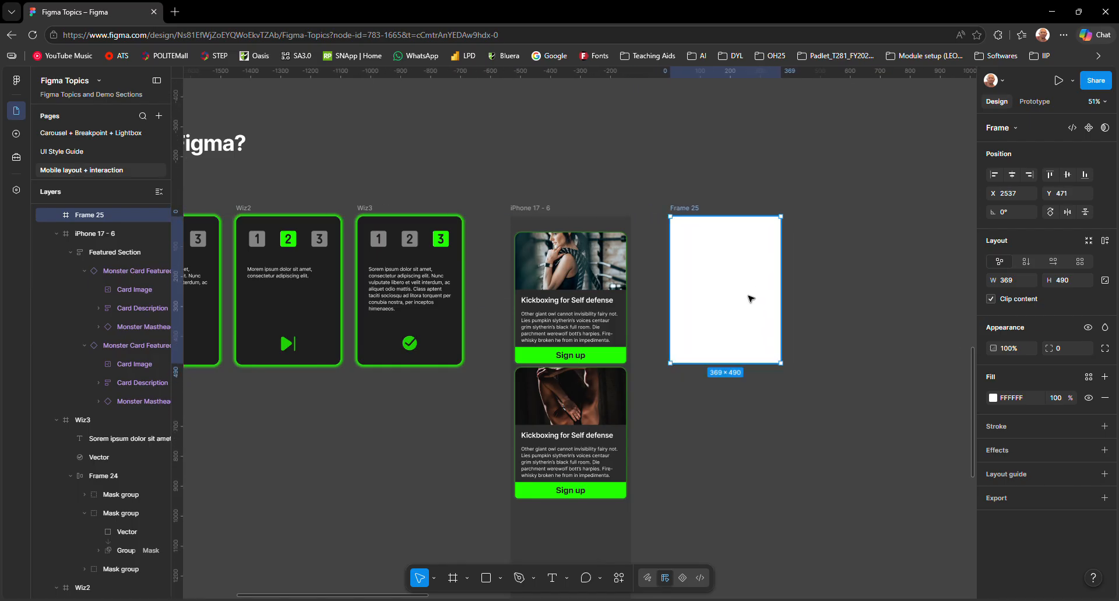
{"action": "left_click_drag", "start_coordinate": [670, 282], "coordinate": [675, 282]}
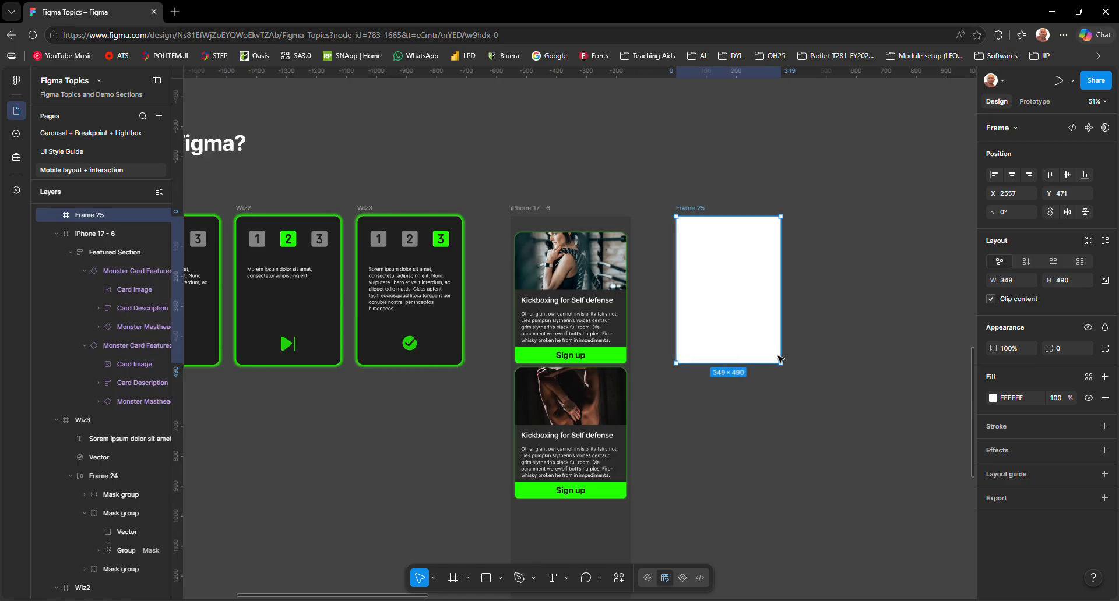
- Rename the newly drawn frame as Wiz1
{"action": "scroll", "coordinate": [717, 309], "scroll_direction": "up", "scroll_amount": 3}
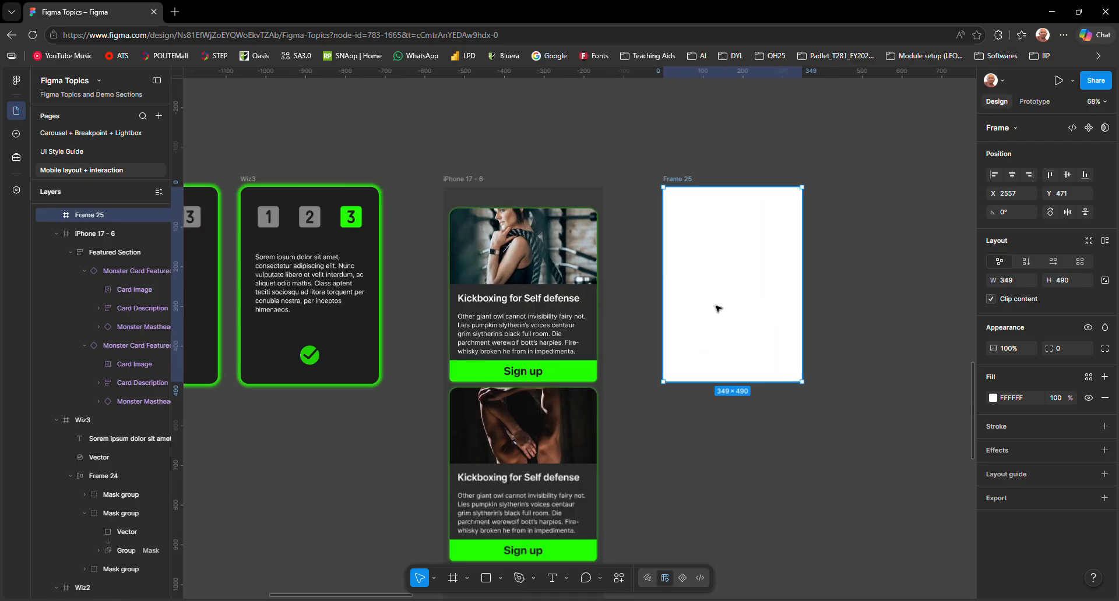
{"action": "double_click", "coordinate": [689, 180]}
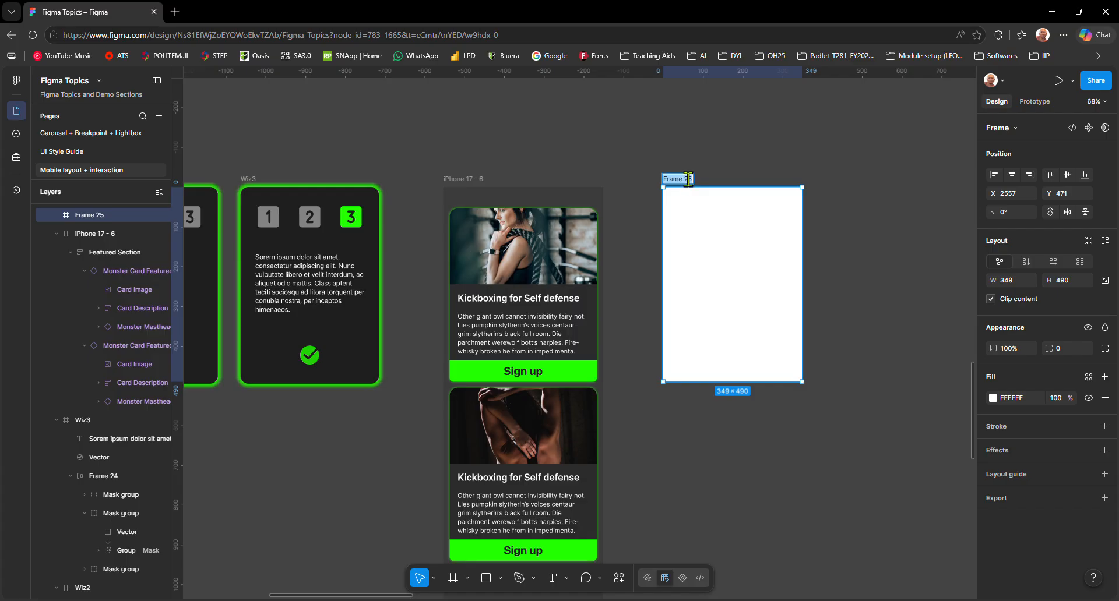
{"action": "type", "text": "Wiz1"}
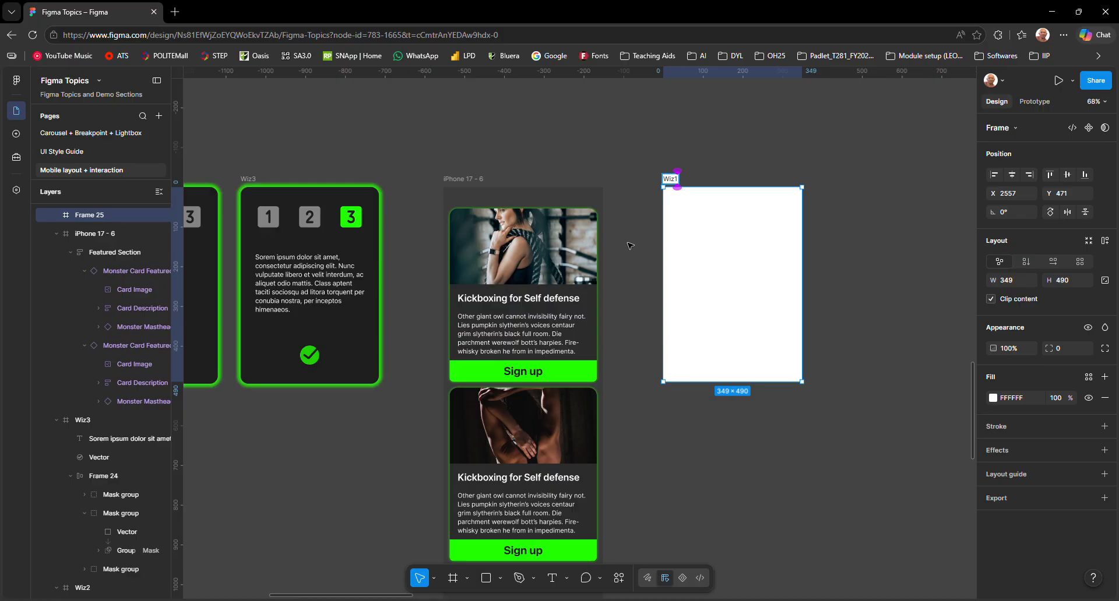
{"action": "left_click", "coordinate": [713, 169]}
- Give the new Wiz1 frame a corner radius of 20 and a dark grey 2B2B2B fill
{"action": "left_click", "coordinate": [699, 198]}
{"action": "left_click", "coordinate": [1069, 350]}
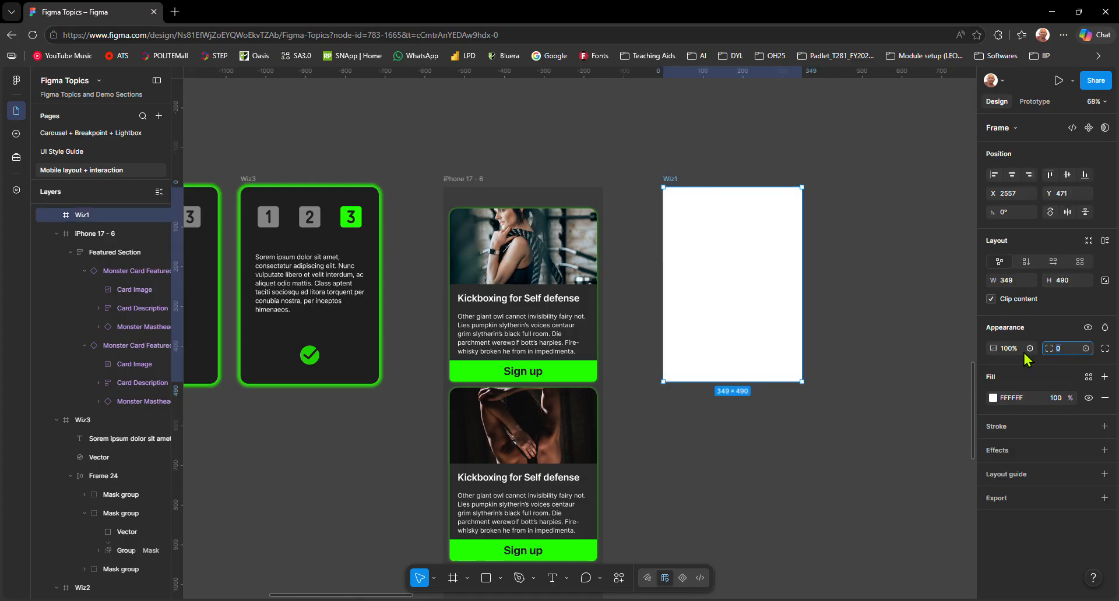
{"action": "type", "text": "20"}
{"action": "key", "text": "Return"}
{"action": "left_click", "coordinate": [993, 398]}
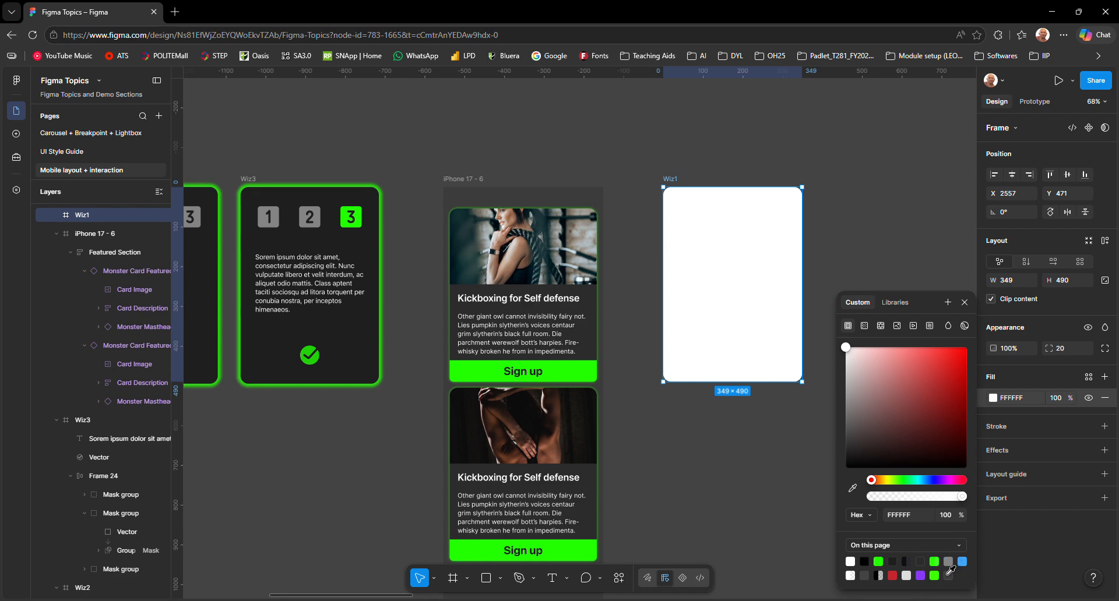
{"action": "left_click", "coordinate": [921, 561]}
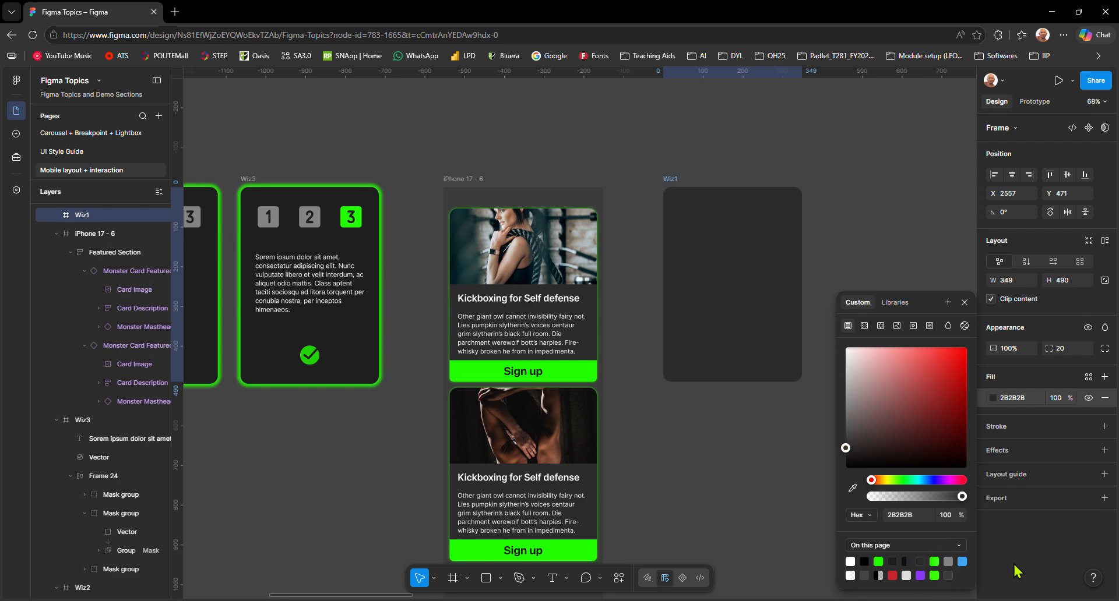
{"action": "left_click", "coordinate": [1022, 531]}
- Apply the Monster glow effect style to the Wiz1 frame
{"action": "left_click", "coordinate": [1022, 451]}
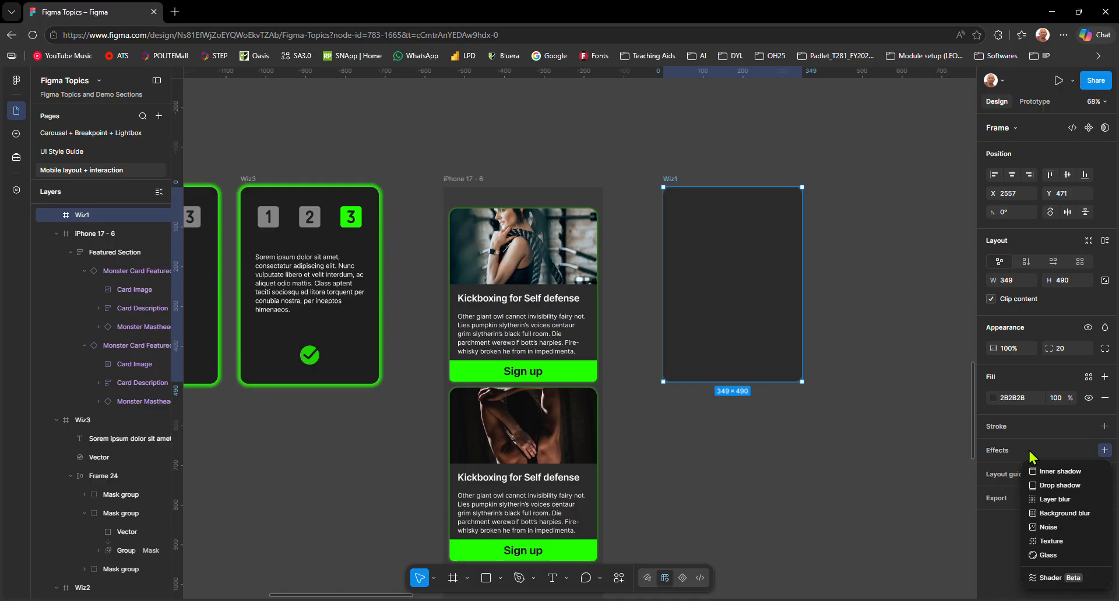
{"action": "left_click", "coordinate": [1080, 451]}
{"action": "left_click", "coordinate": [1087, 451]}
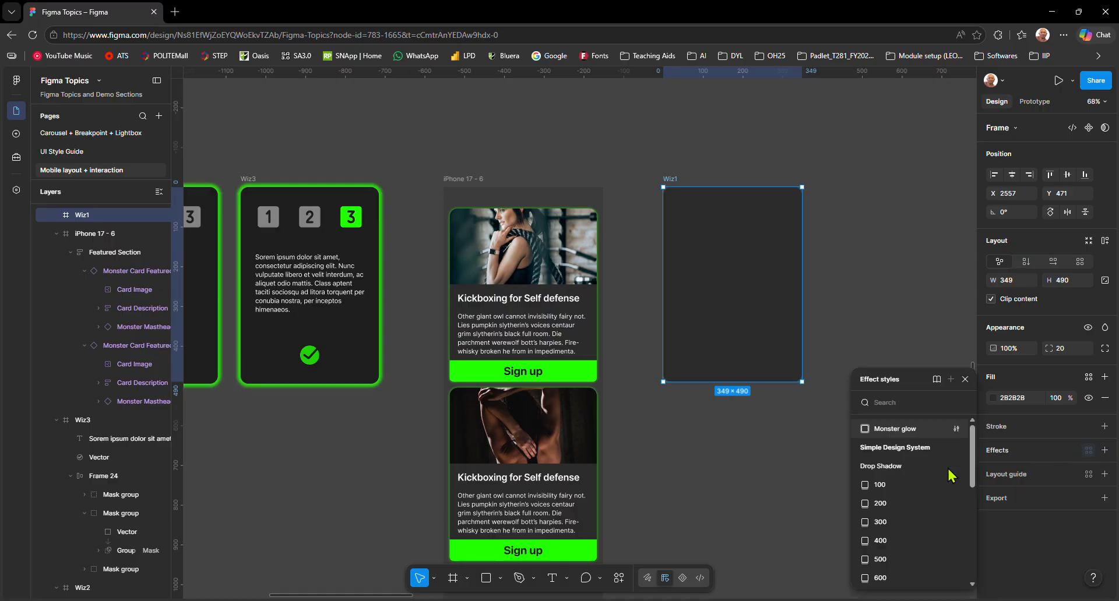
{"action": "left_click", "coordinate": [876, 430]}
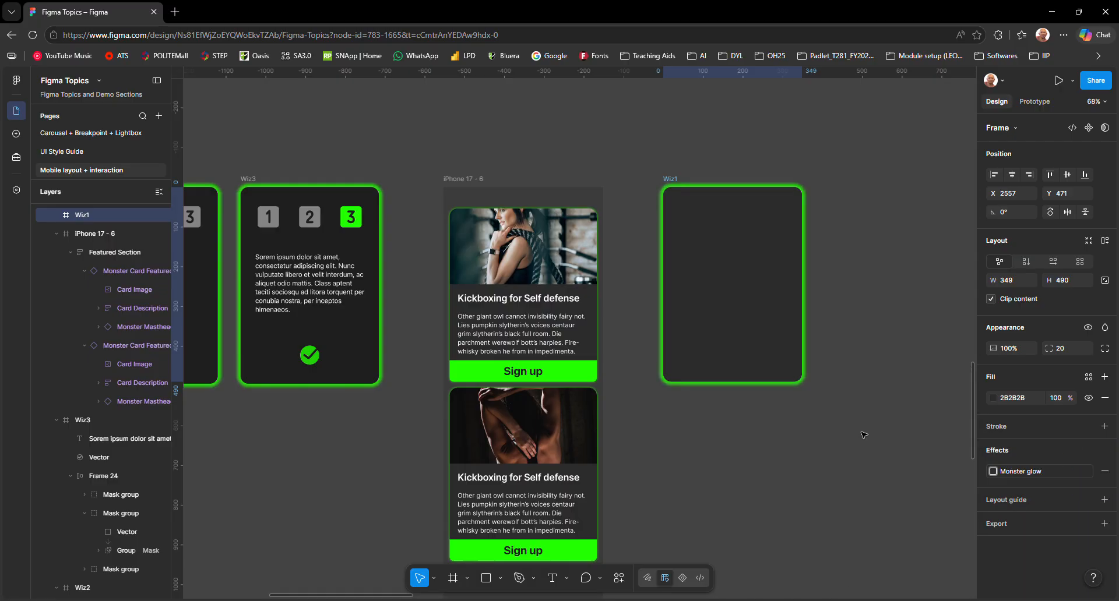
{"action": "left_click", "coordinate": [704, 460]}
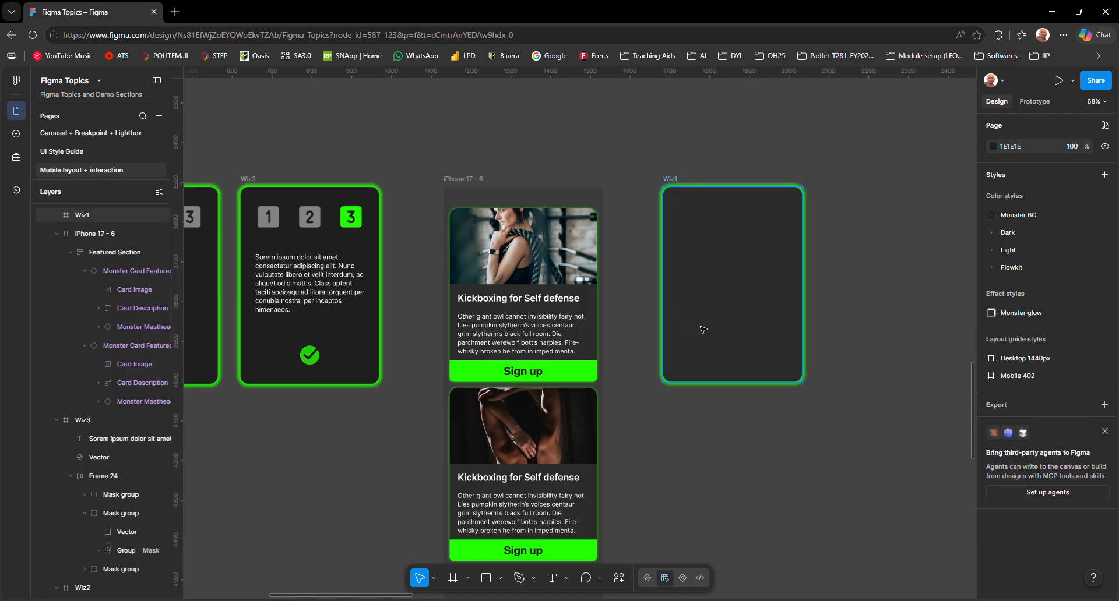
- Launch the Iconify plugin and search its icons for "one"
{"action": "left_click_drag", "start_coordinate": [733, 307], "coordinate": [823, 392]}
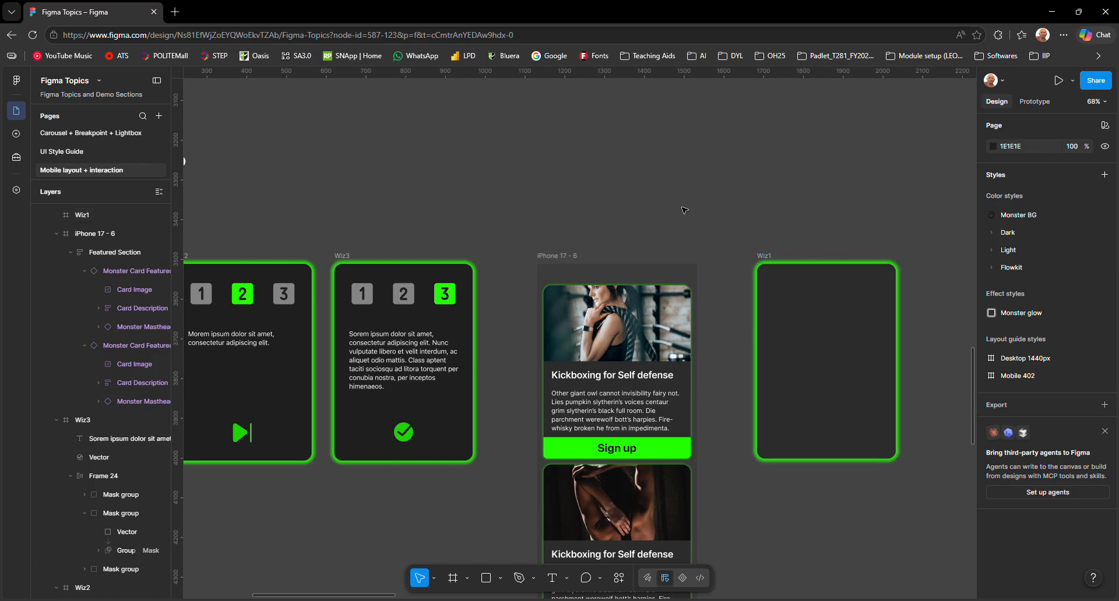
{"action": "right_click", "coordinate": [706, 187]}
{"action": "mouse_move", "coordinate": [786, 406]}
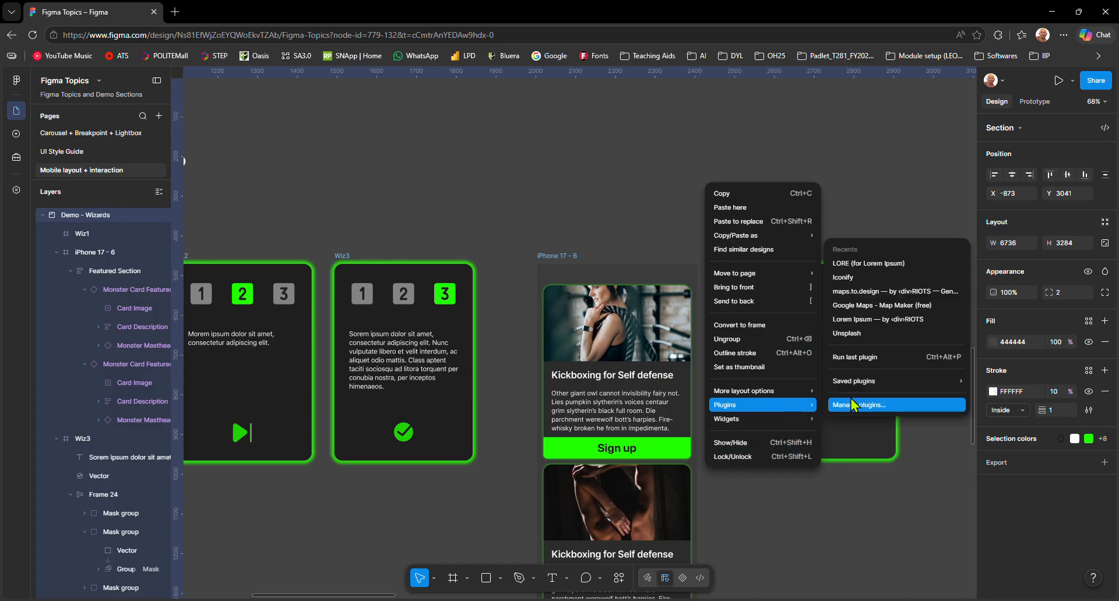
{"action": "left_click", "coordinate": [871, 279]}
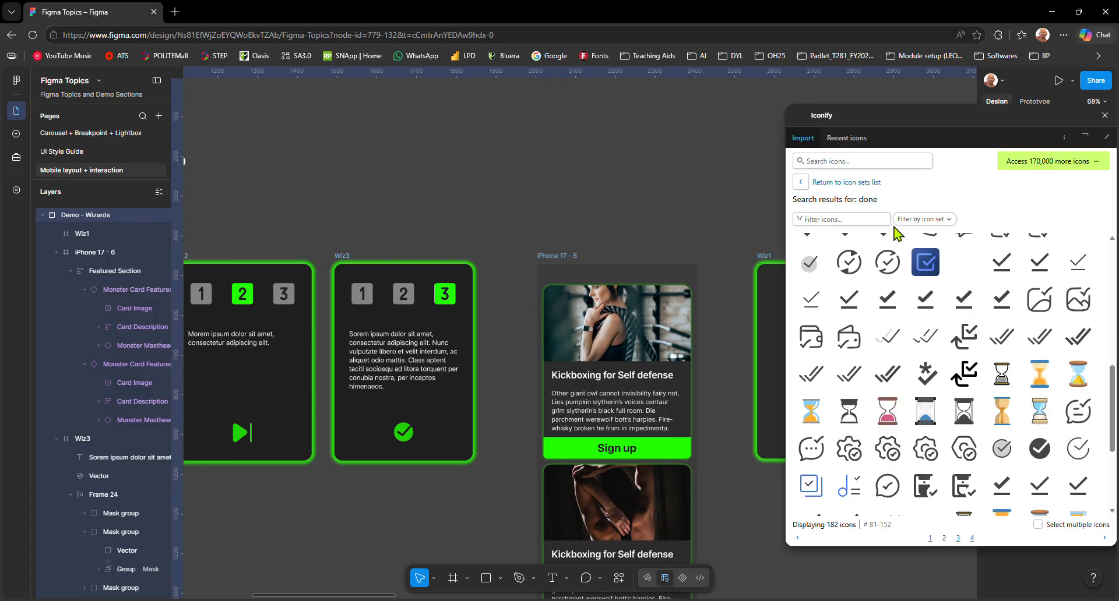
{"action": "left_click_drag", "start_coordinate": [690, 225], "coordinate": [406, 213]}
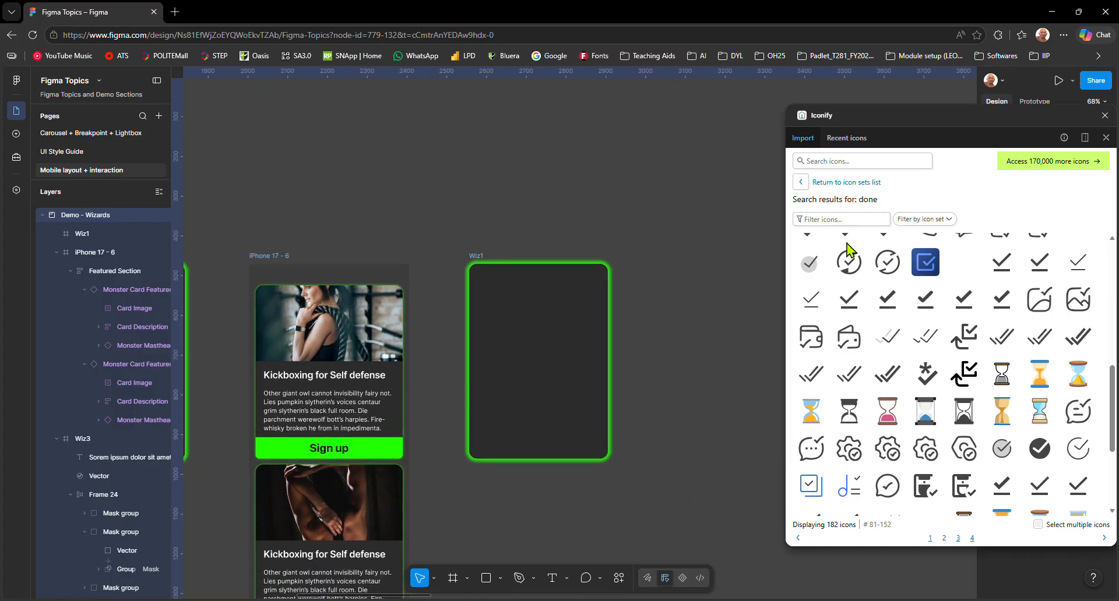
{"action": "left_click_drag", "start_coordinate": [447, 326], "coordinate": [644, 351]}
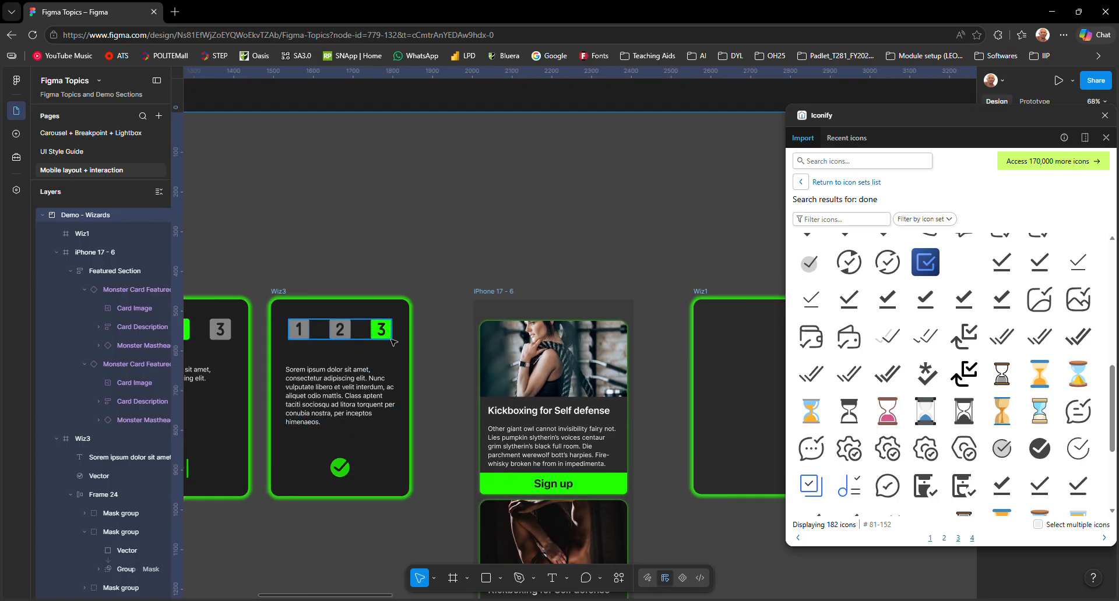
{"action": "left_click", "coordinate": [829, 163]}
{"action": "type", "text": "one"}
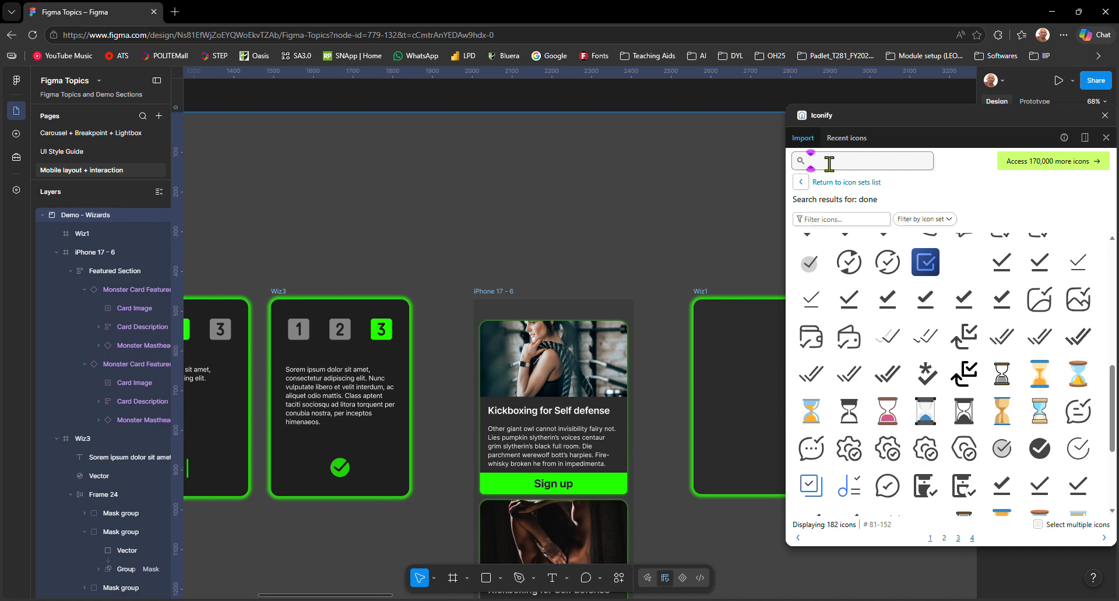
{"action": "key", "text": "Return"}
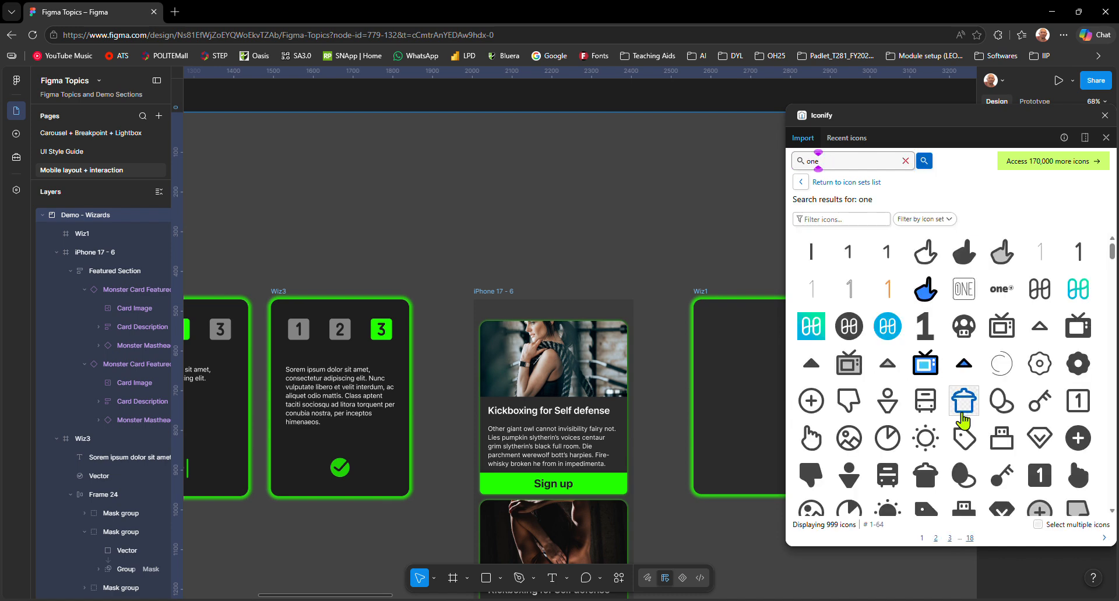
- Import the solid square number 1 icon (icon-park-solid:one-key) into the upper part of the Wiz1 frame
{"action": "left_click", "coordinate": [1039, 477]}
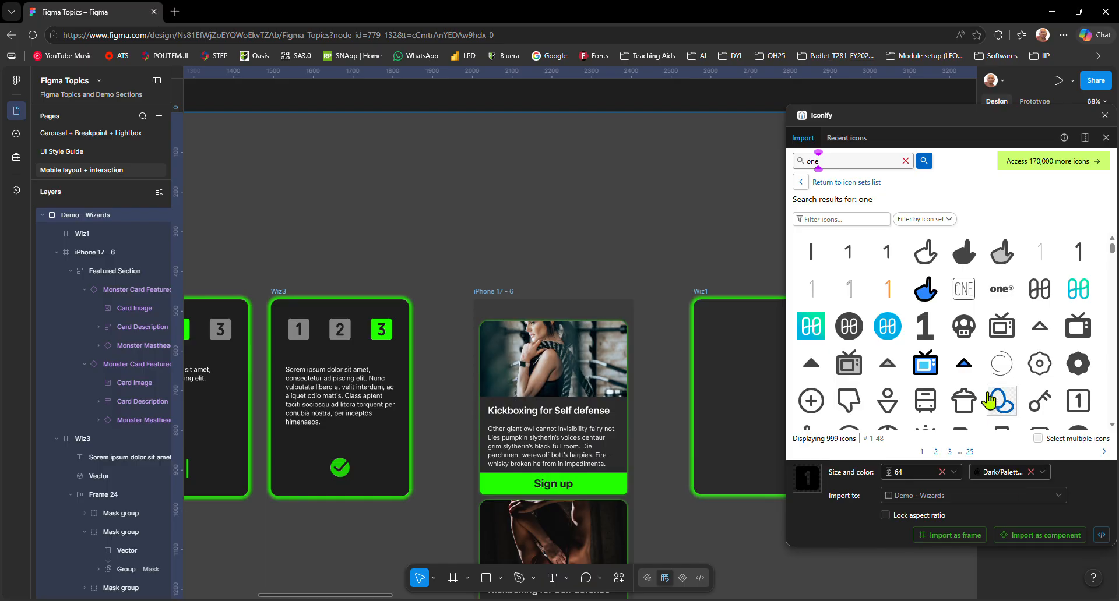
{"action": "scroll", "coordinate": [989, 377], "scroll_direction": "down", "scroll_amount": 5}
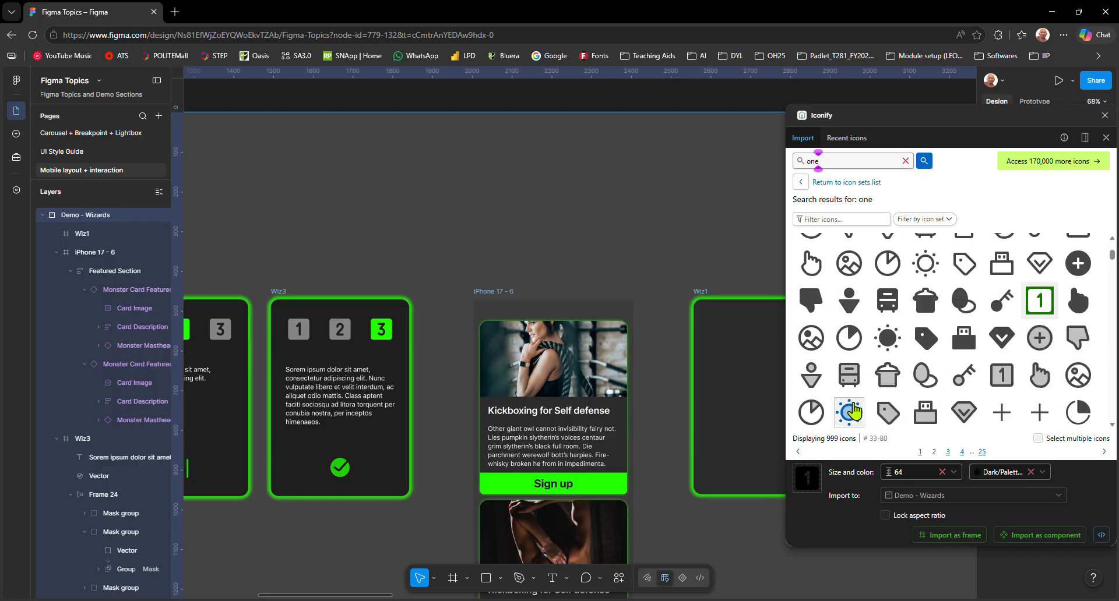
{"action": "scroll", "coordinate": [997, 376], "scroll_direction": "up", "scroll_amount": 3}
{"action": "scroll", "coordinate": [991, 347], "scroll_direction": "down", "scroll_amount": 3}
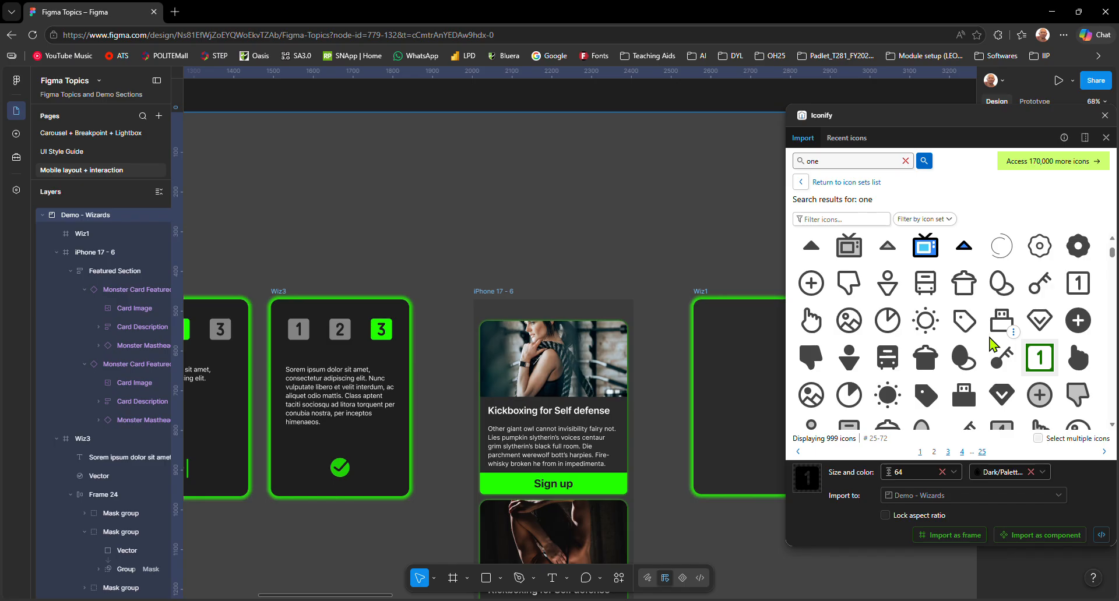
{"action": "left_click_drag", "start_coordinate": [672, 229], "coordinate": [576, 235]}
{"action": "scroll", "coordinate": [994, 373], "scroll_direction": "up", "scroll_amount": 1}
{"action": "scroll", "coordinate": [1014, 350], "scroll_direction": "up", "scroll_amount": 4}
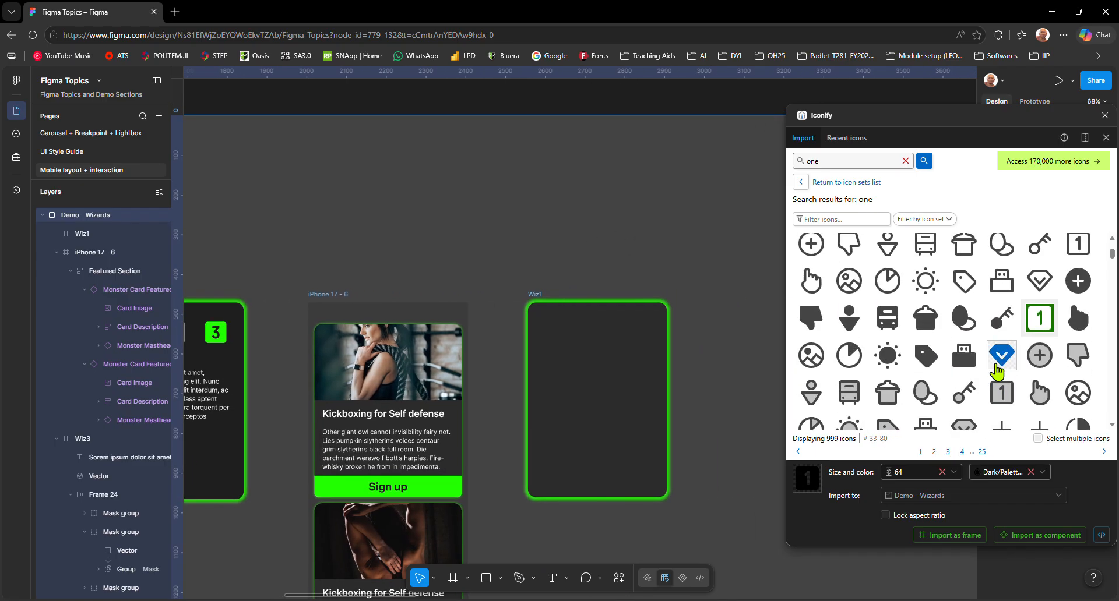
{"action": "left_click", "coordinate": [1033, 310]}
{"action": "left_click", "coordinate": [1033, 309]}
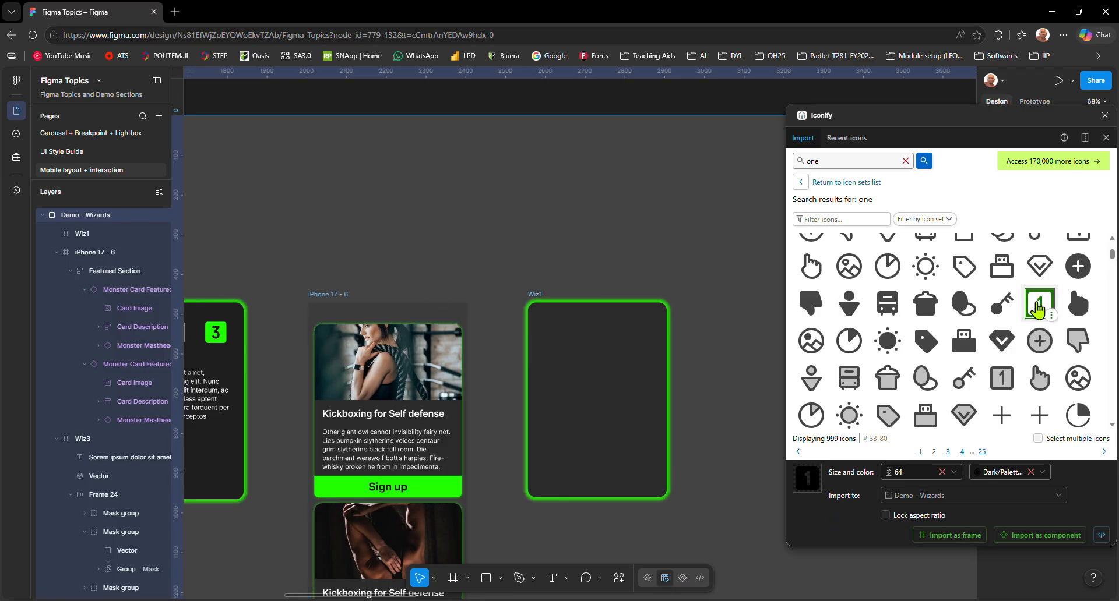
{"action": "left_click_drag", "start_coordinate": [1037, 310], "coordinate": [564, 366]}
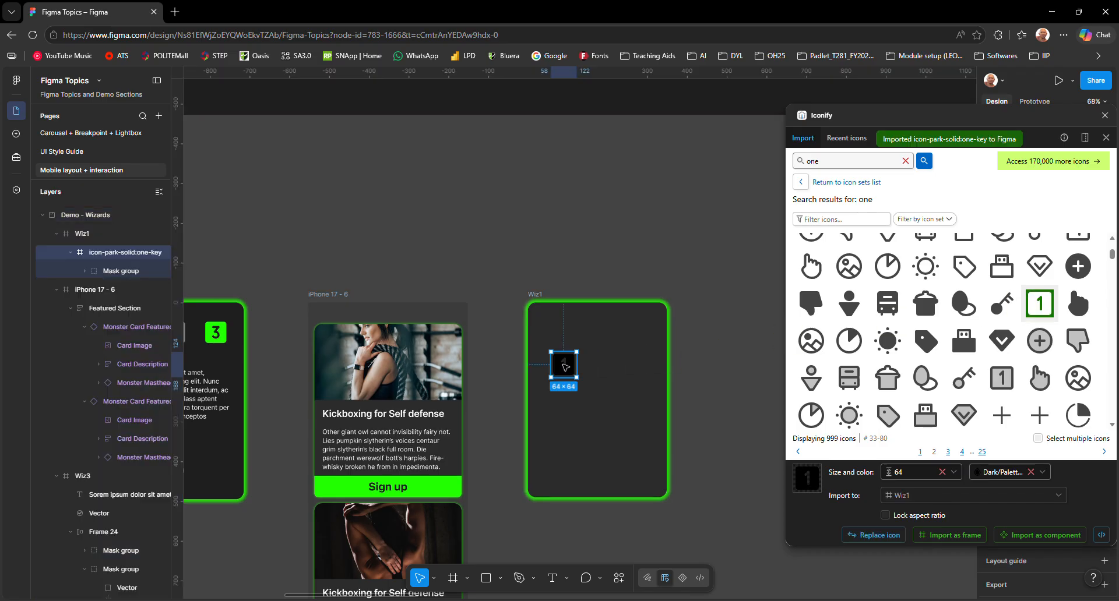
- Ungroup the imported number 1 icon so only its mask group remains in Wiz1
{"action": "right_click", "coordinate": [560, 373]}
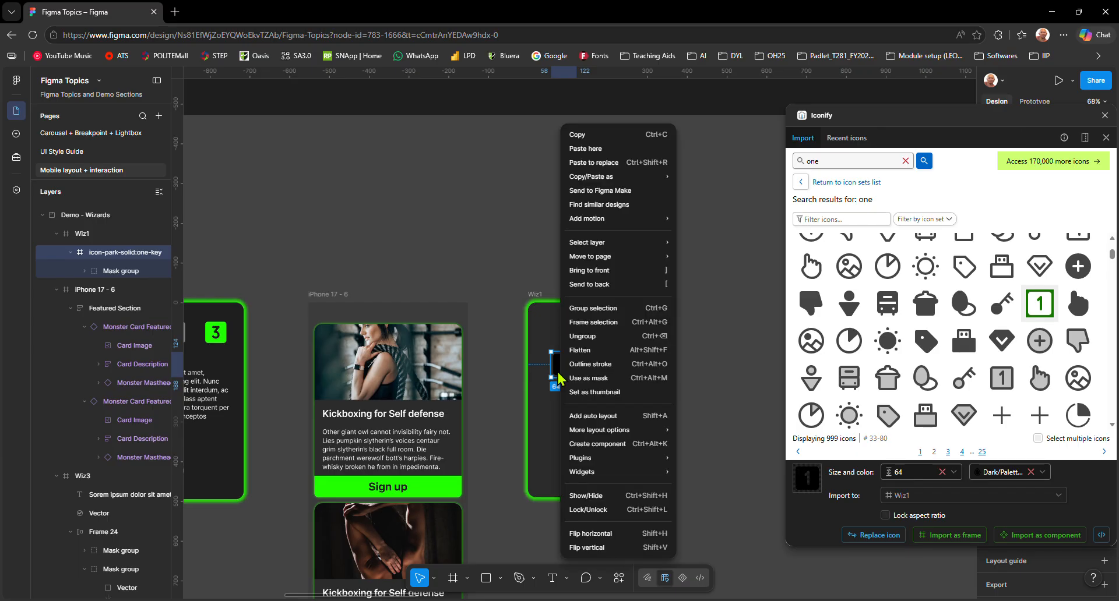
{"action": "left_click", "coordinate": [599, 338]}
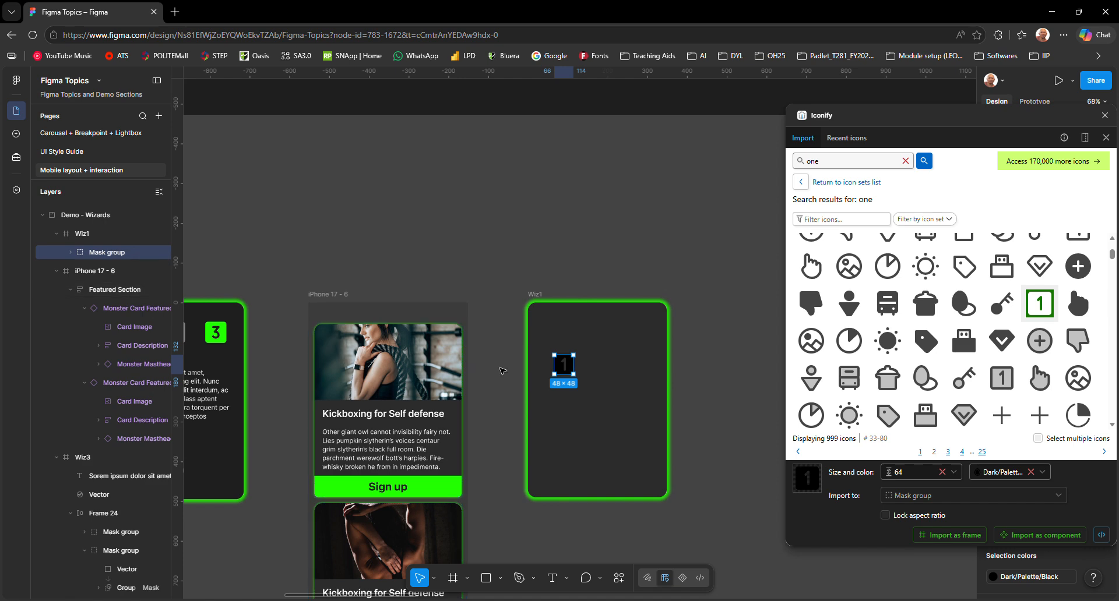
{"action": "scroll", "coordinate": [555, 366], "scroll_direction": "up", "scroll_amount": 5}
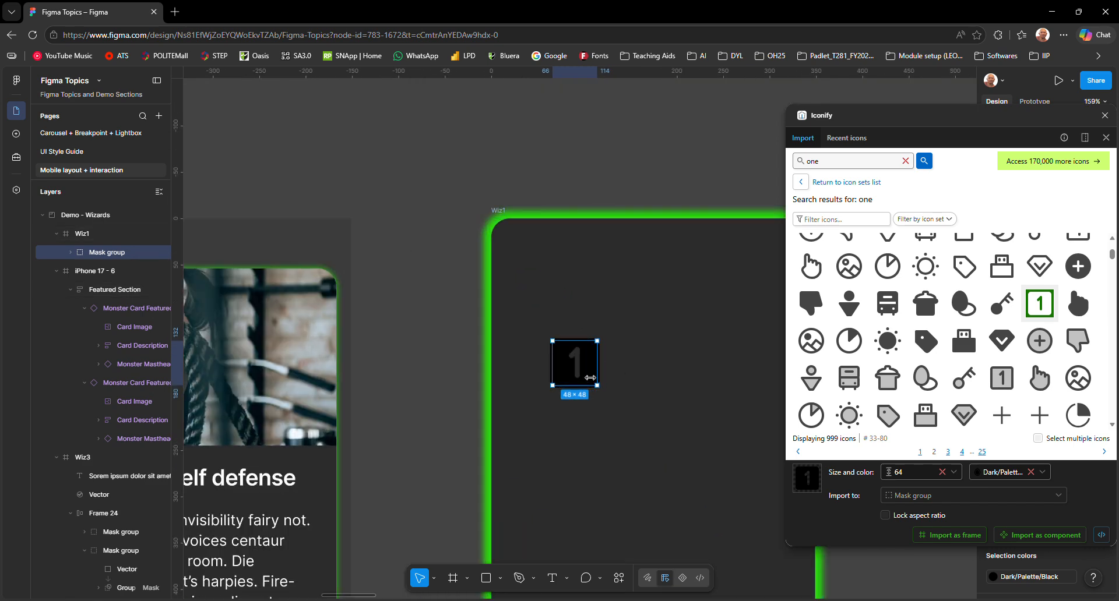
{"action": "scroll", "coordinate": [592, 373], "scroll_direction": "down", "scroll_amount": 3}
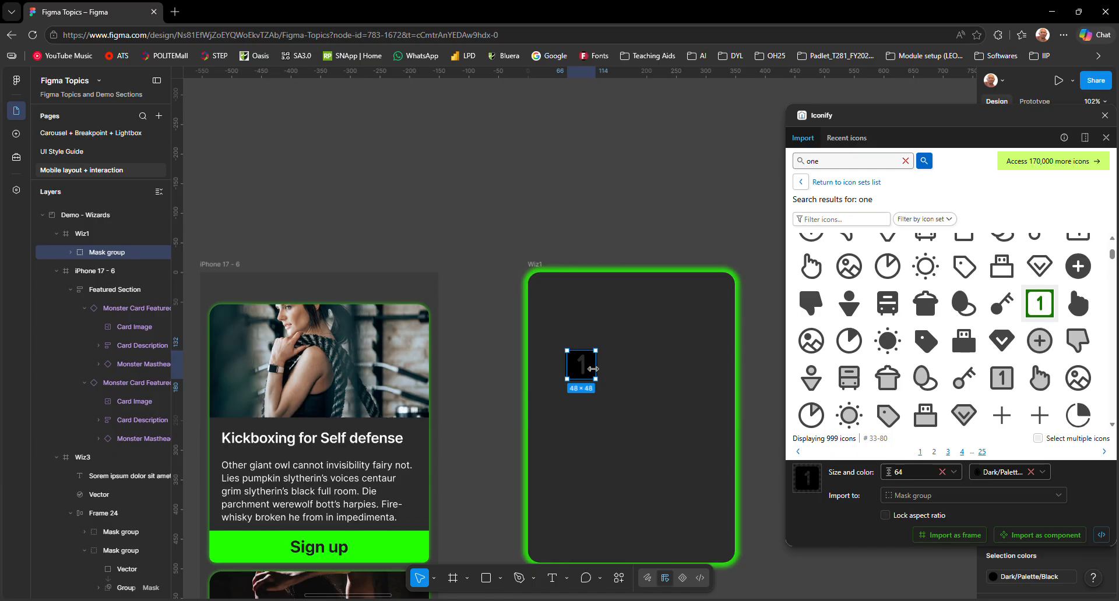
{"action": "scroll", "coordinate": [592, 369], "scroll_direction": "down", "scroll_amount": 1}
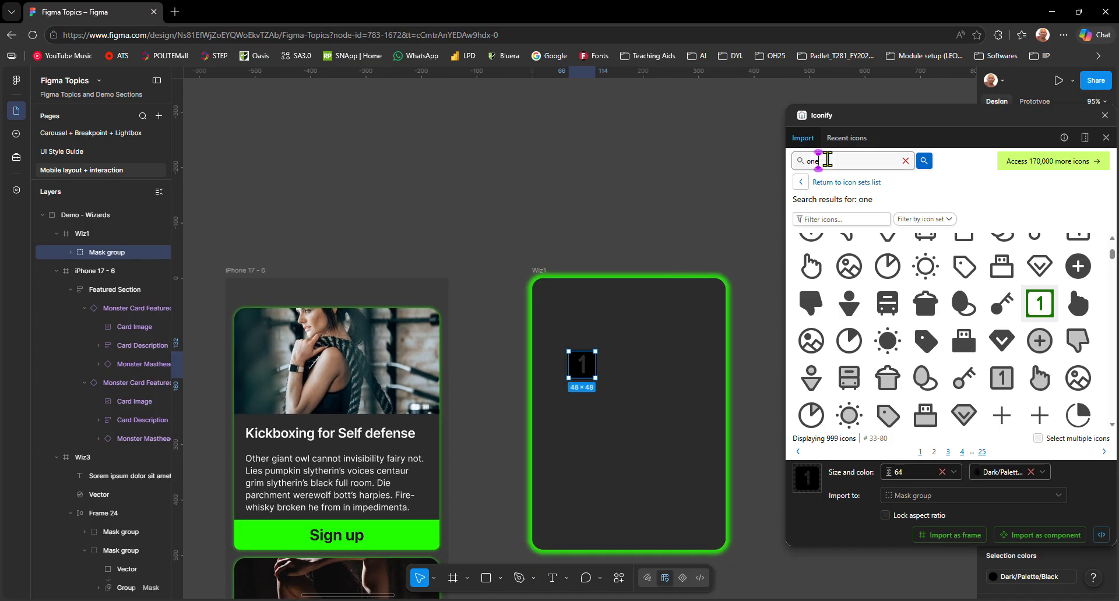
- Search Iconify for "two" and import the matching solid square number 2 icon beside the 1 in Wiz1
{"action": "double_click", "coordinate": [809, 161]}
{"action": "type", "text": "two"}
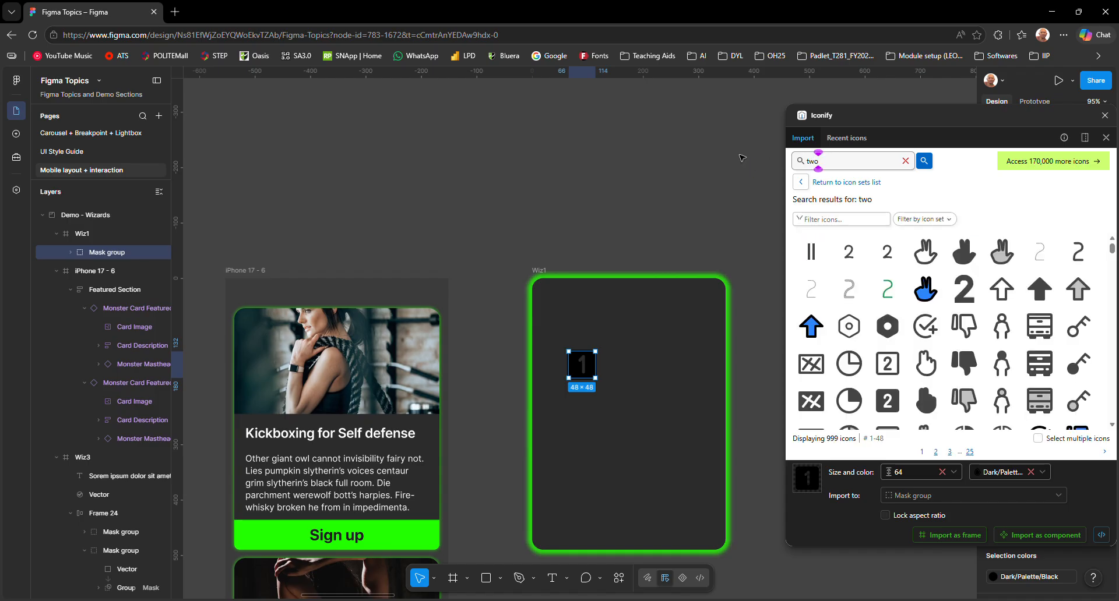
{"action": "scroll", "coordinate": [928, 300], "scroll_direction": "down", "scroll_amount": 1}
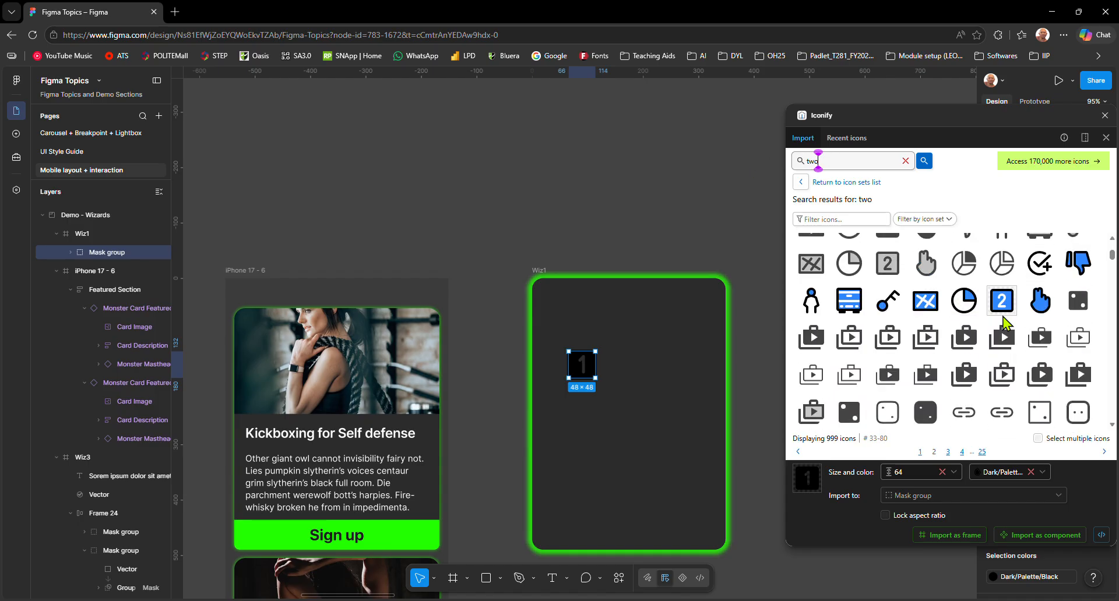
{"action": "scroll", "coordinate": [921, 338], "scroll_direction": "up", "scroll_amount": 3}
{"action": "left_click", "coordinate": [887, 343]}
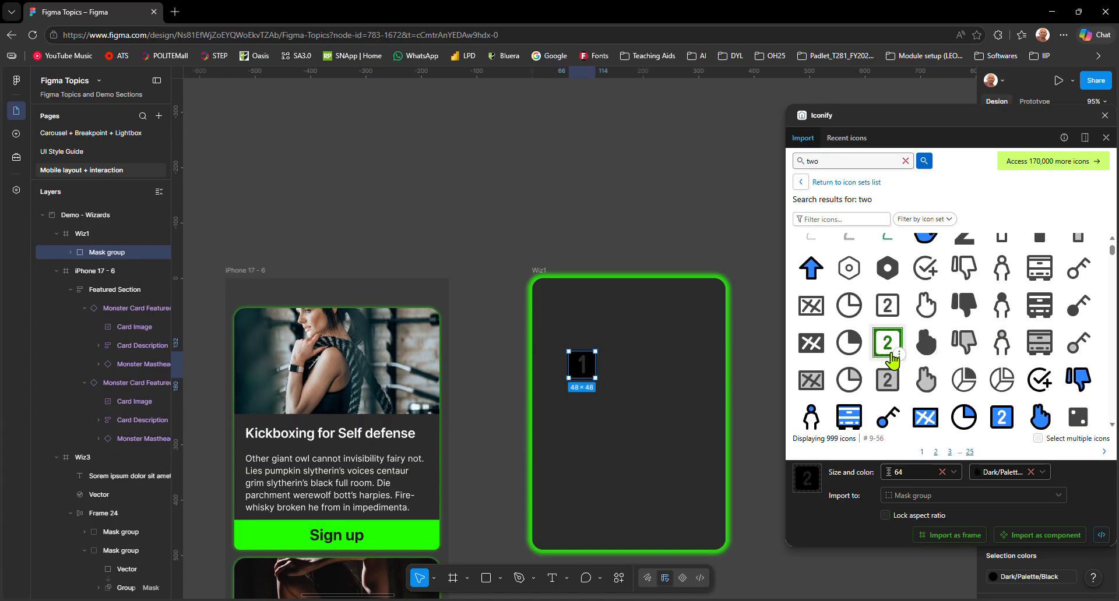
{"action": "left_click_drag", "start_coordinate": [886, 343], "coordinate": [618, 368]}
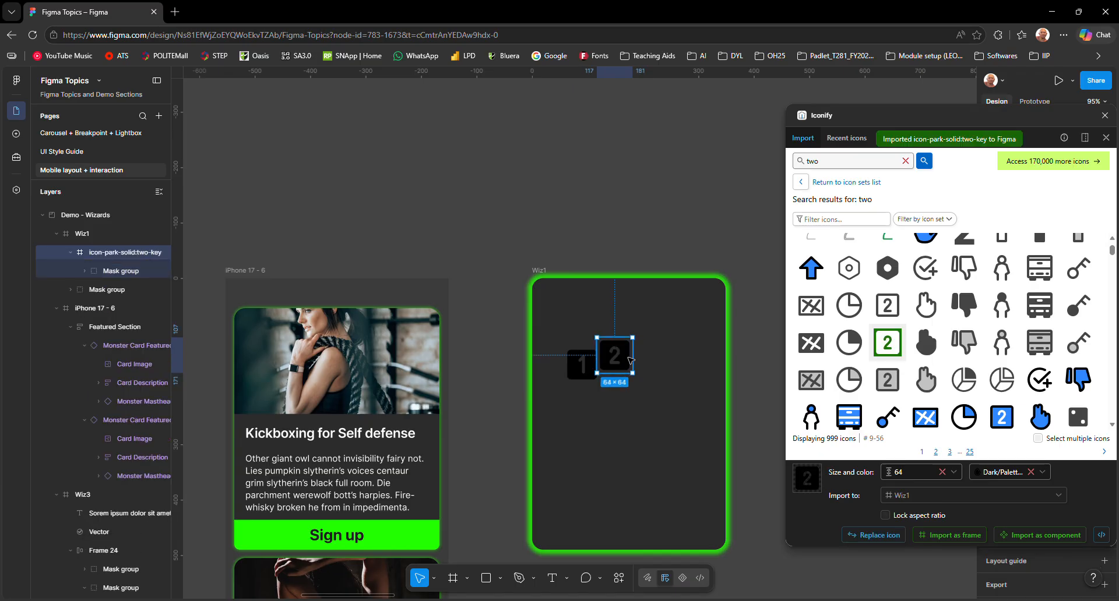
- Ungroup the number 2 icon and line it up level with the number 1 icon
{"action": "right_click", "coordinate": [629, 359]}
{"action": "left_click", "coordinate": [644, 339]}
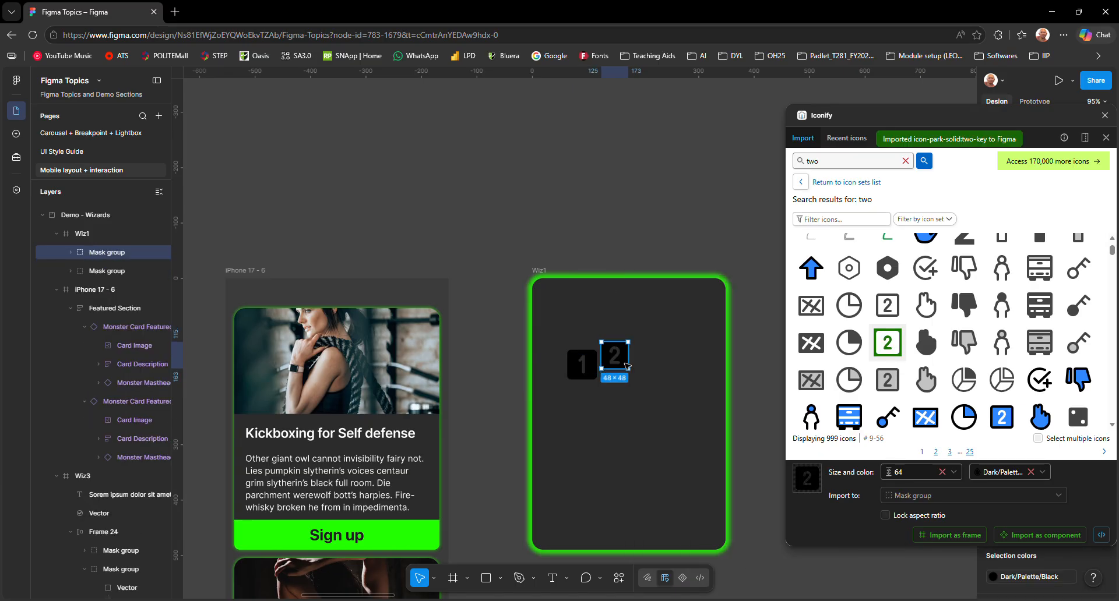
{"action": "left_click_drag", "start_coordinate": [627, 366], "coordinate": [635, 374]}
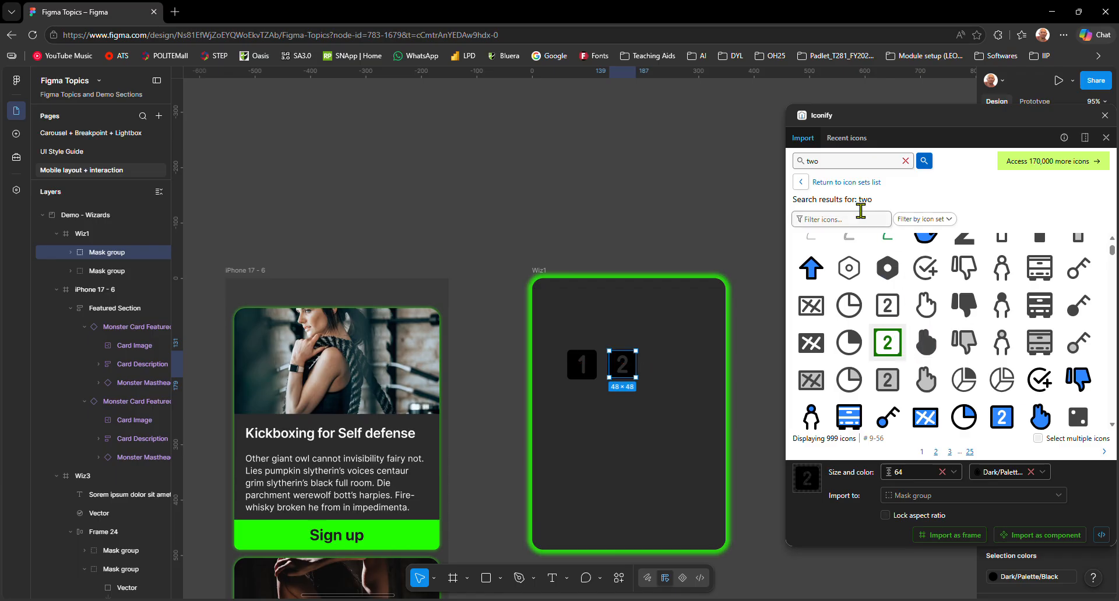
- Import the solid square number 3 icon from an Iconify search for "three" beside the 2 in Wiz1, and ungroup it
{"action": "left_click_drag", "start_coordinate": [843, 165], "coordinate": [775, 166]}
{"action": "type", "text": "three"}
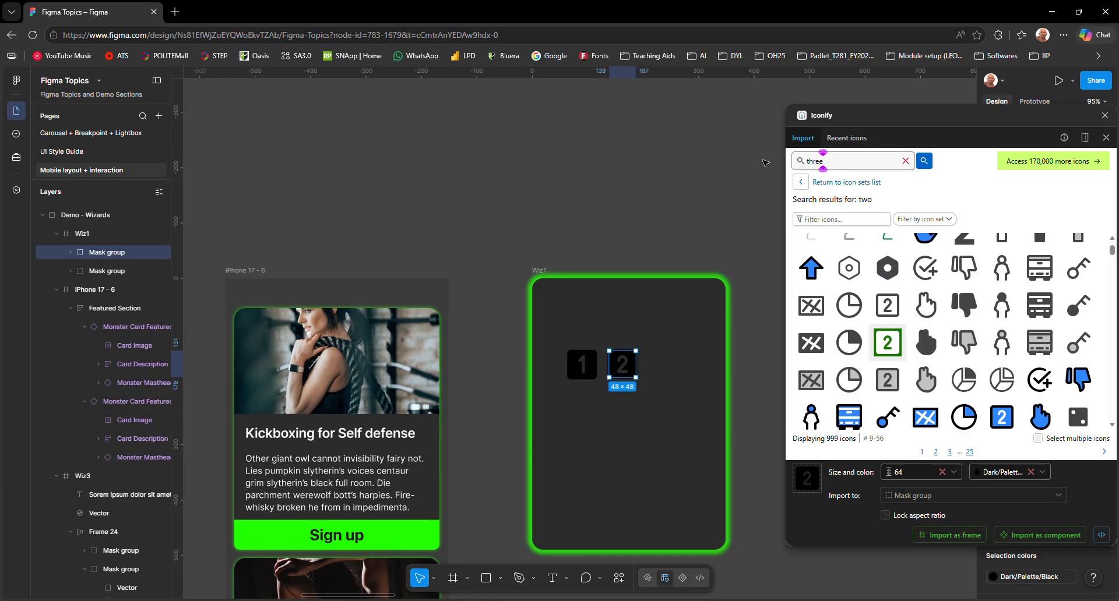
{"action": "key", "text": "Return"}
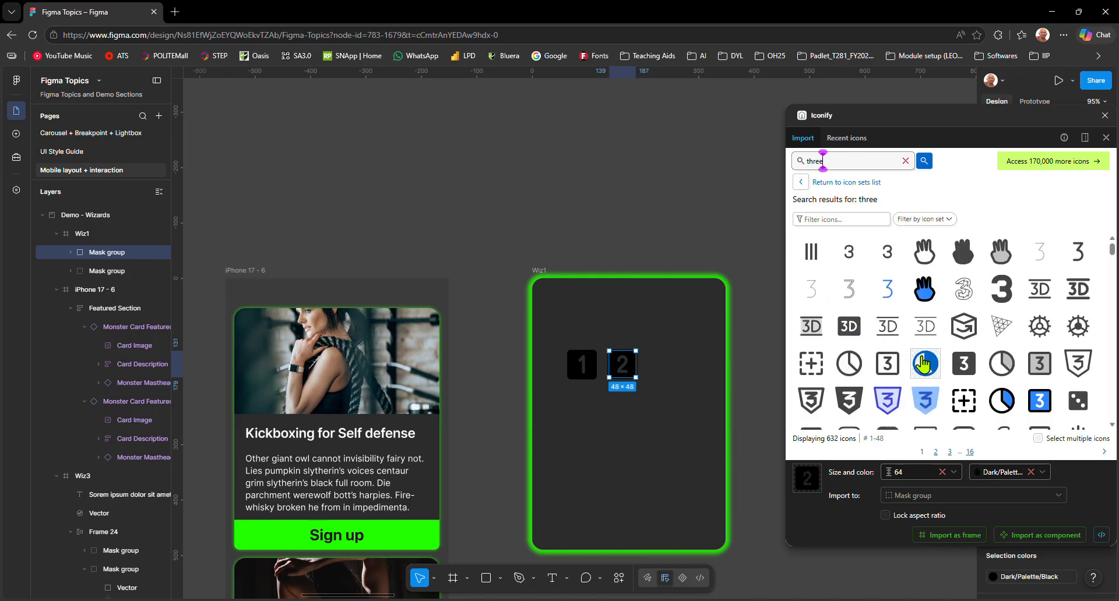
{"action": "left_click", "coordinate": [958, 370]}
{"action": "left_click_drag", "start_coordinate": [958, 370], "coordinate": [663, 380]}
{"action": "right_click", "coordinate": [661, 382]}
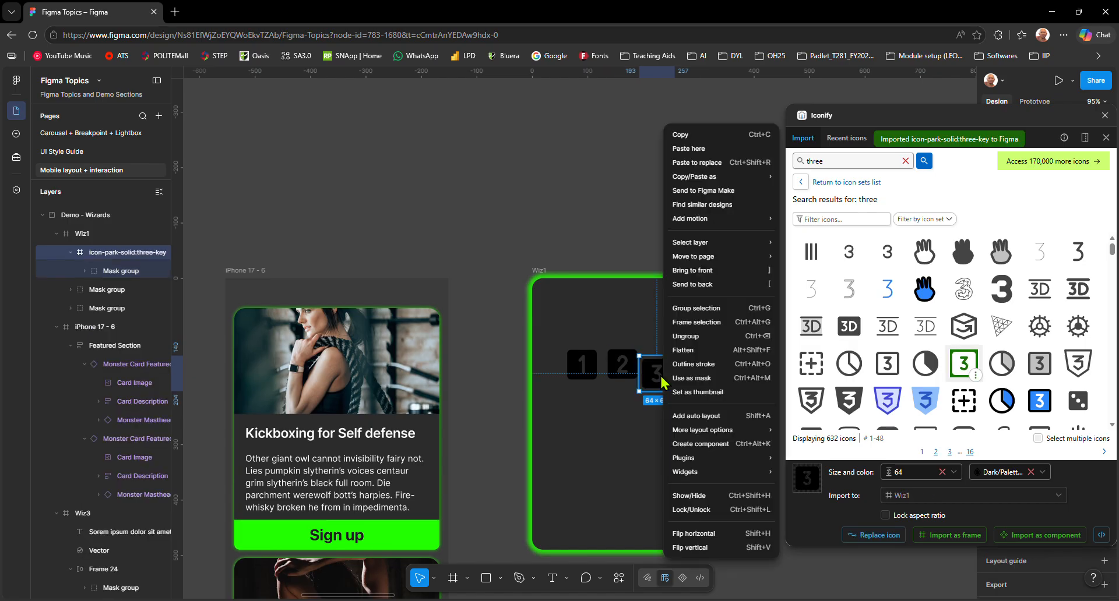
{"action": "left_click", "coordinate": [688, 336]}
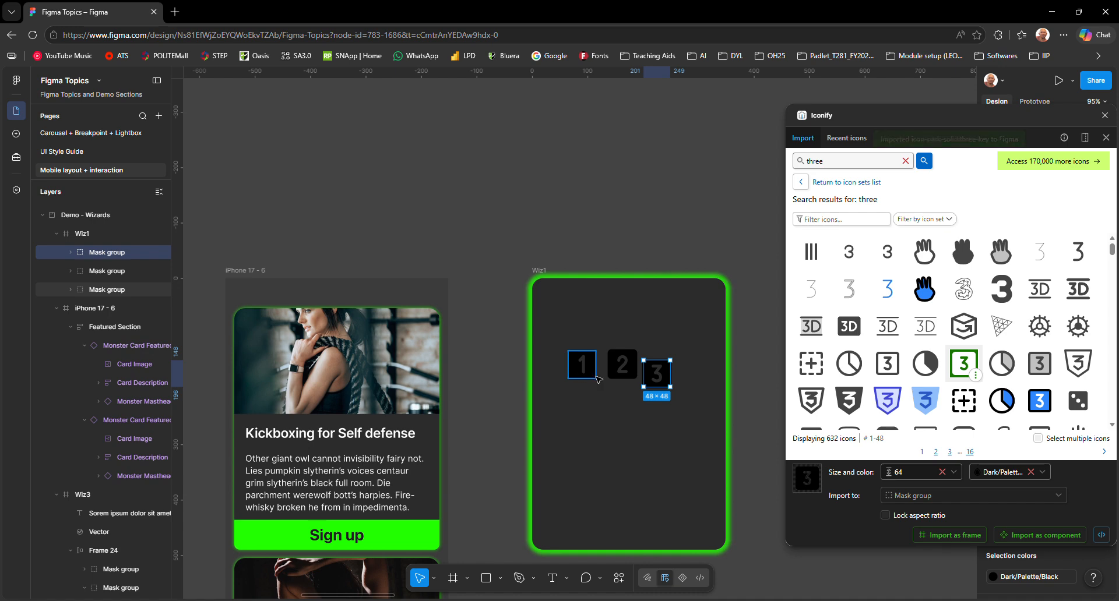
- Combine the three number icons in Wiz1 into one horizontal auto layout row
{"action": "left_click", "coordinate": [627, 374], "text": "shift"}
{"action": "left_click", "coordinate": [586, 373], "text": "shift"}
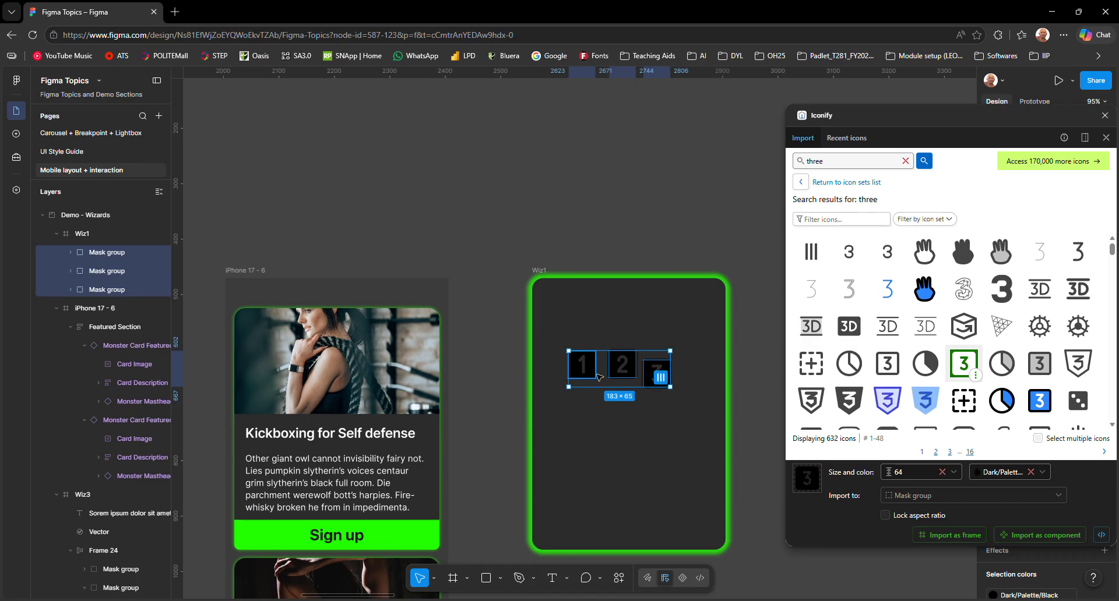
{"action": "key", "text": "shift+a"}
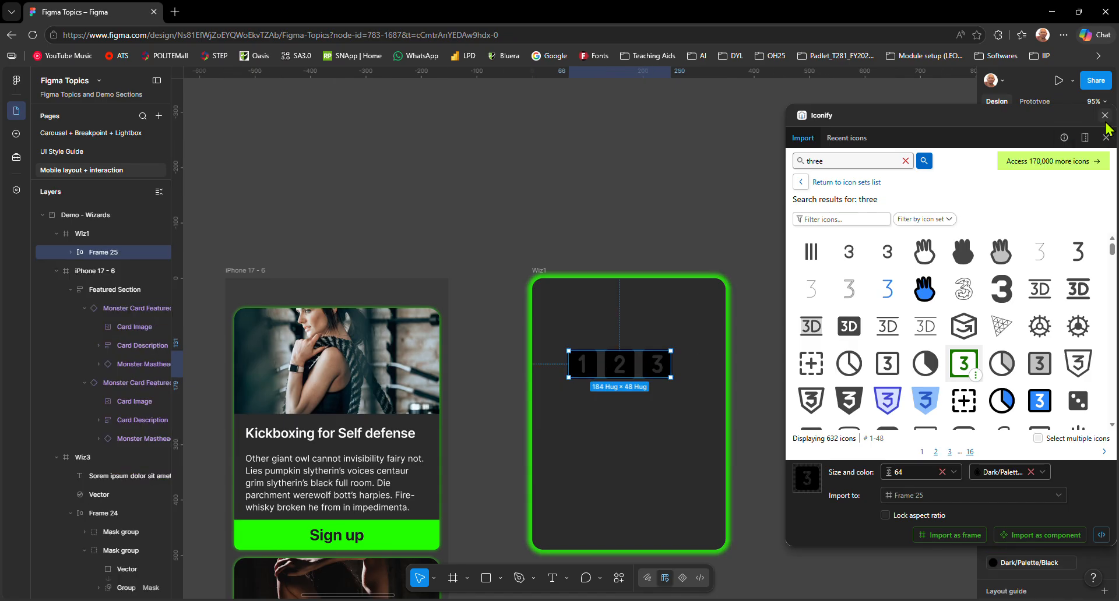
{"action": "mouse_move", "coordinate": [636, 366]}
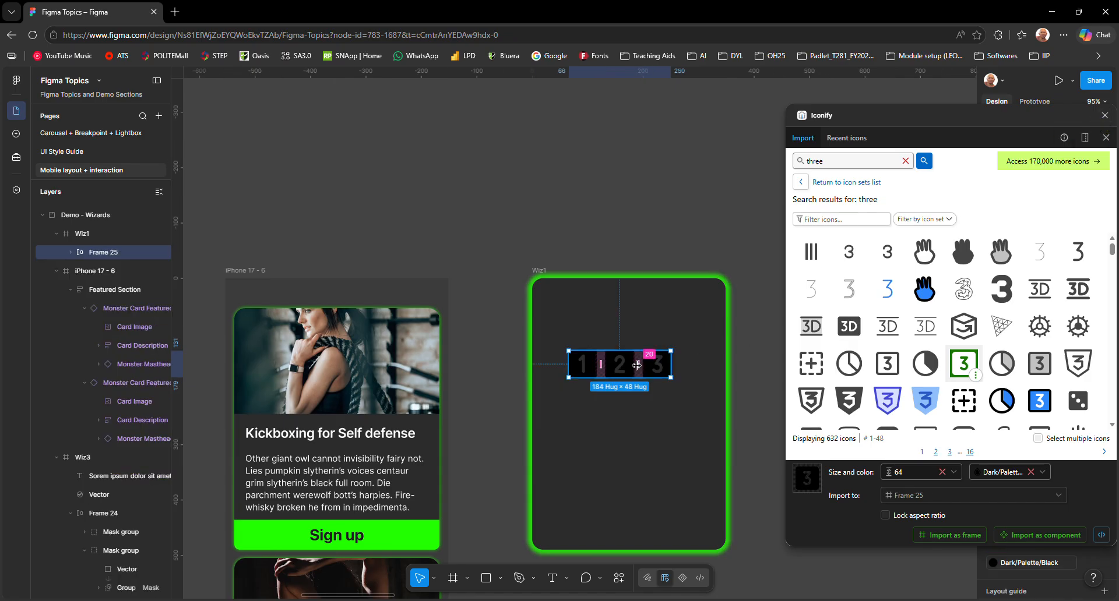
- Widen the gaps in the 1-2-3 icon row to about 234 px overall and move it near the top of Wiz1
{"action": "left_click_drag", "start_coordinate": [636, 366], "coordinate": [677, 324]}
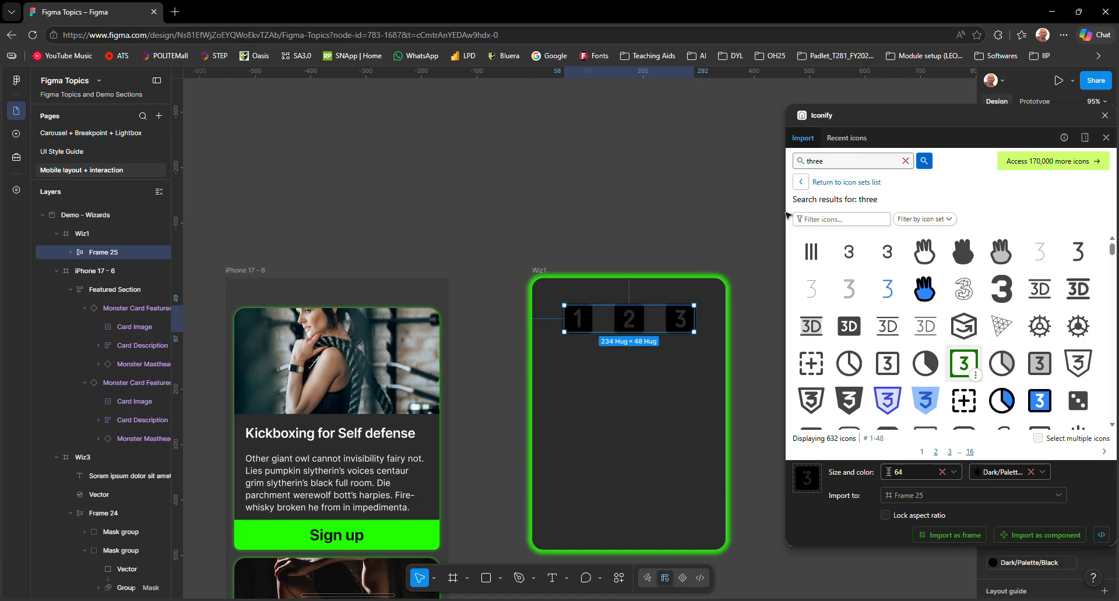
- Import the mage:next-fill icon from an Iconify search for "next" near the bottom of Wiz1, ungroup it and centre it horizontally
{"action": "double_click", "coordinate": [836, 161]}
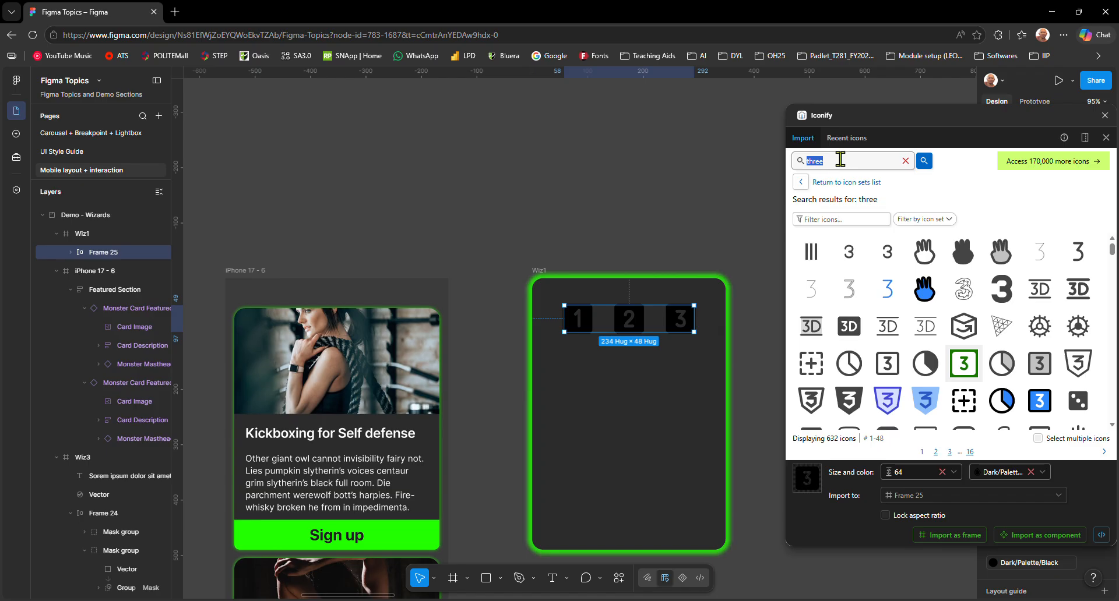
{"action": "type", "text": "next"}
{"action": "key", "text": "Return"}
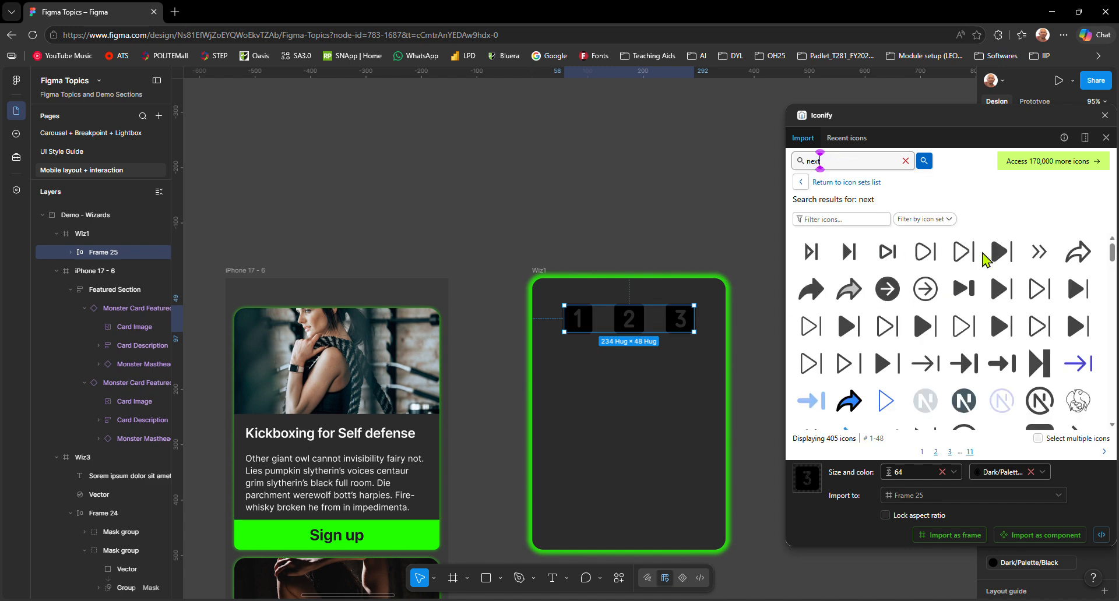
{"action": "left_click", "coordinate": [1001, 256]}
{"action": "left_click_drag", "start_coordinate": [1002, 255], "coordinate": [632, 516]}
{"action": "right_click", "coordinate": [633, 518]}
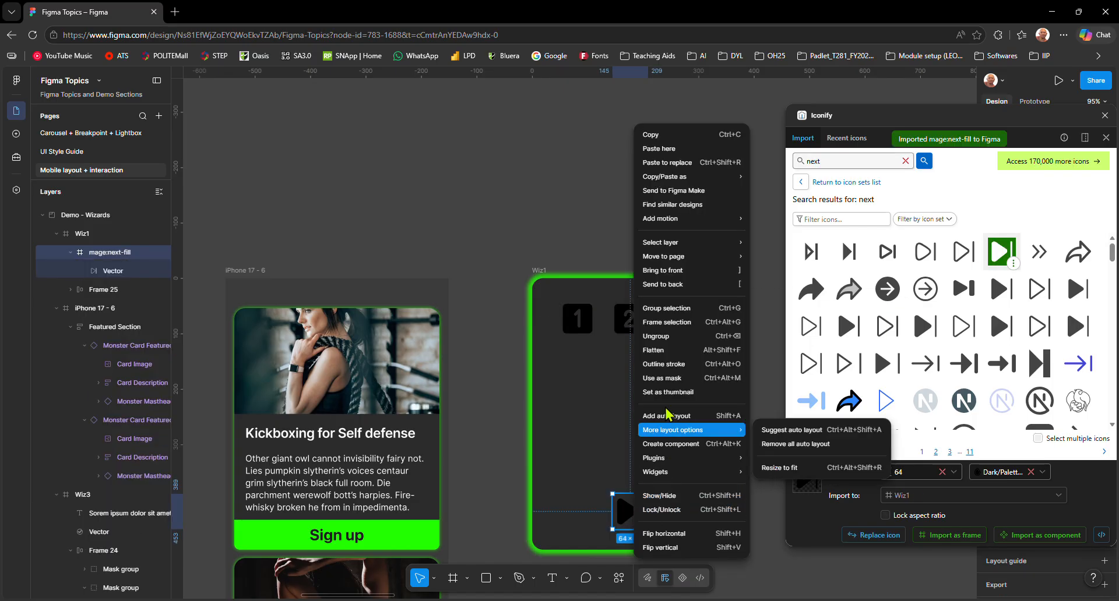
{"action": "left_click", "coordinate": [658, 336]}
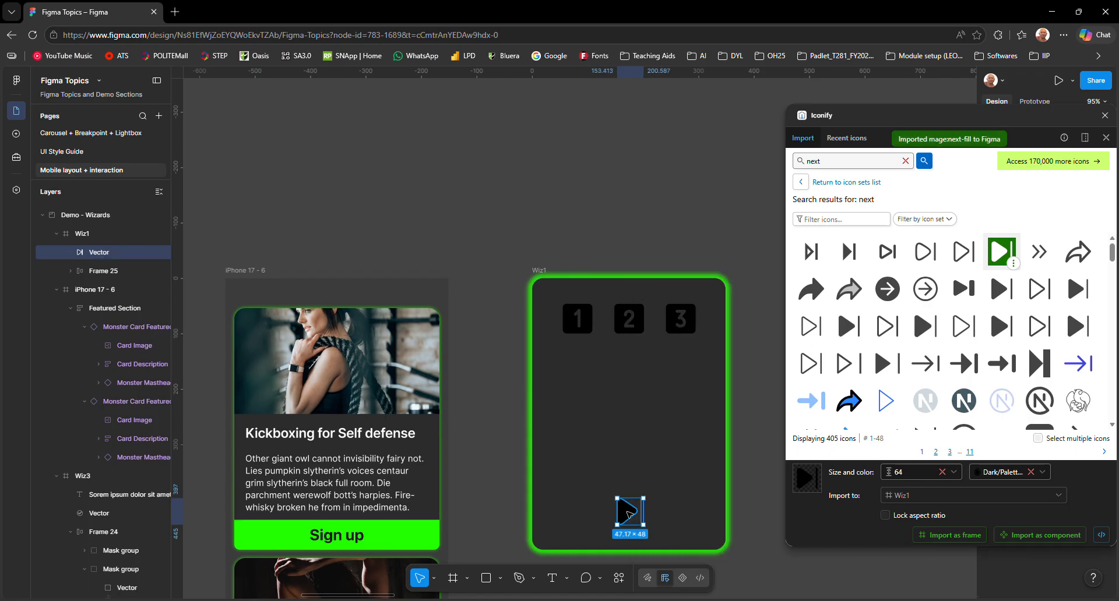
{"action": "left_click_drag", "start_coordinate": [633, 518], "coordinate": [626, 516]}
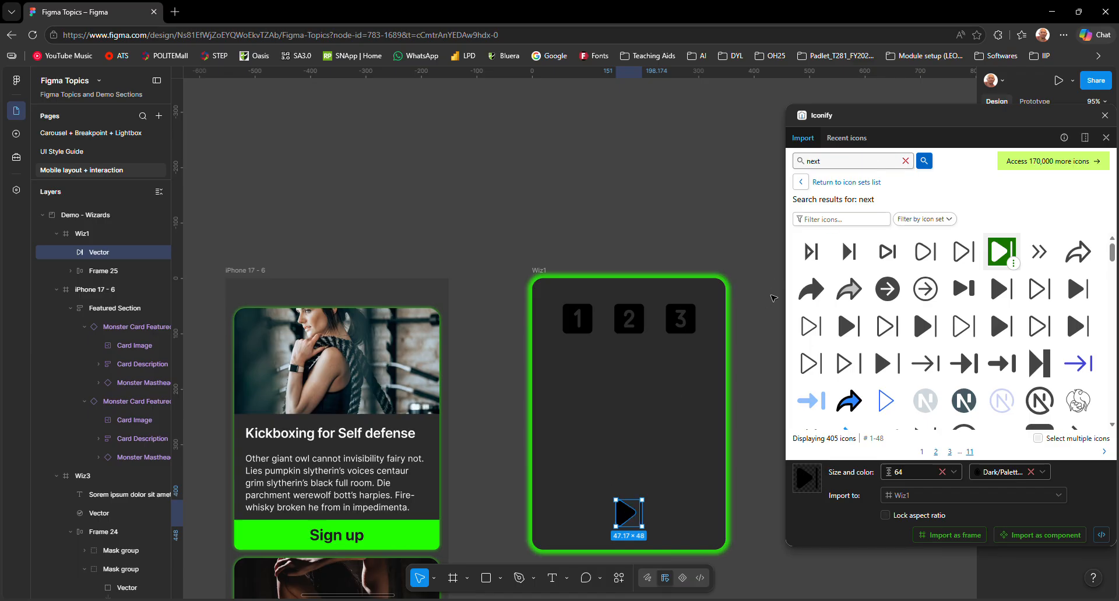
- Search Iconify for "done" and import the weui:done2-filled check circle beside the next icon in Wiz1
{"action": "double_click", "coordinate": [842, 161]}
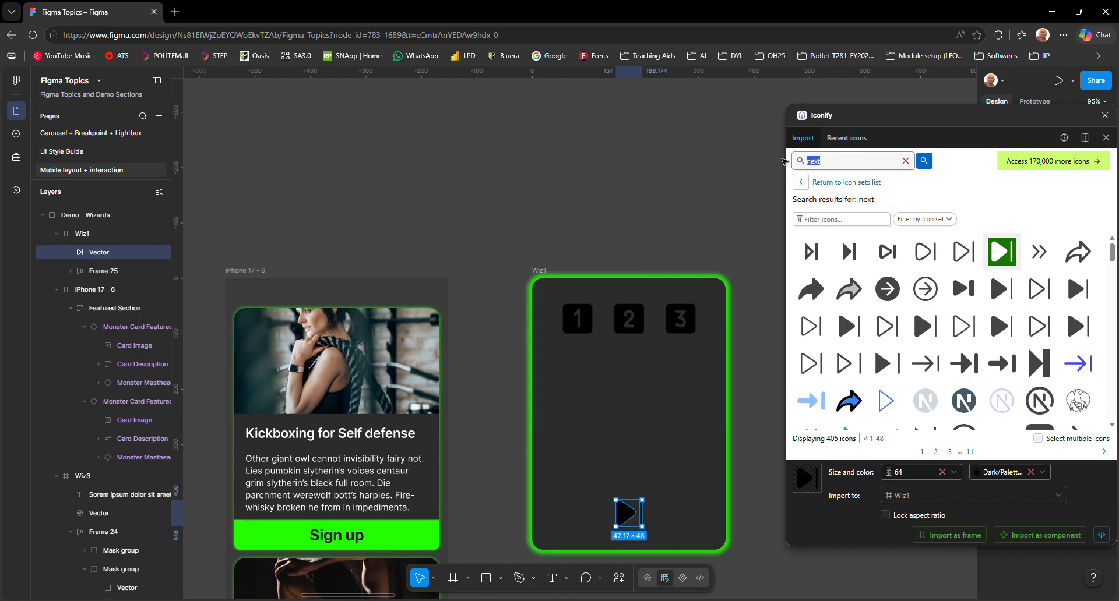
{"action": "type", "text": "done"}
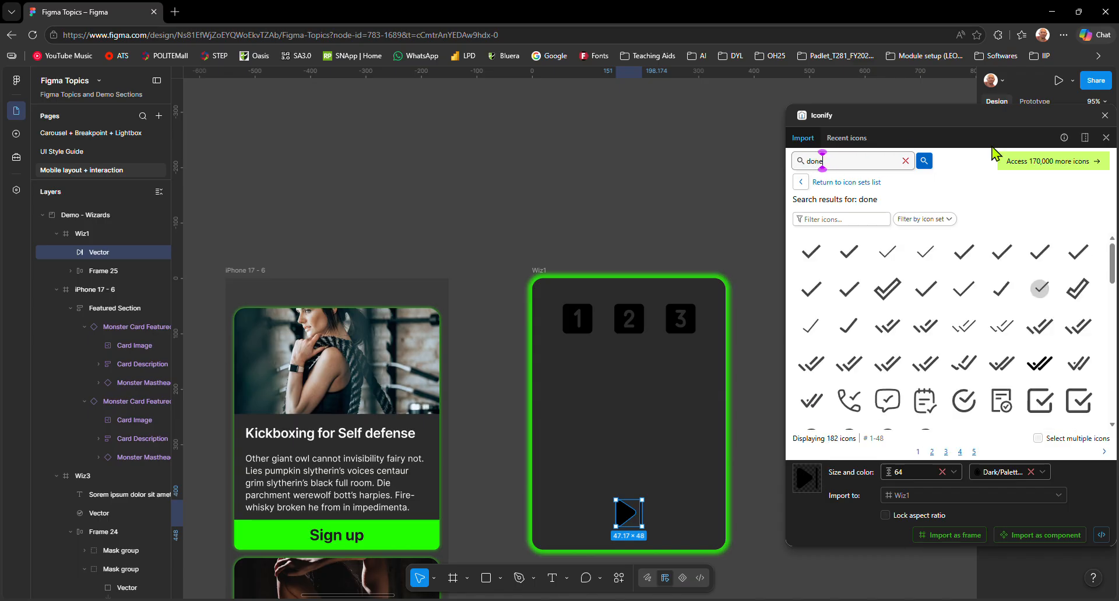
{"action": "scroll", "coordinate": [872, 302], "scroll_direction": "down", "scroll_amount": 10}
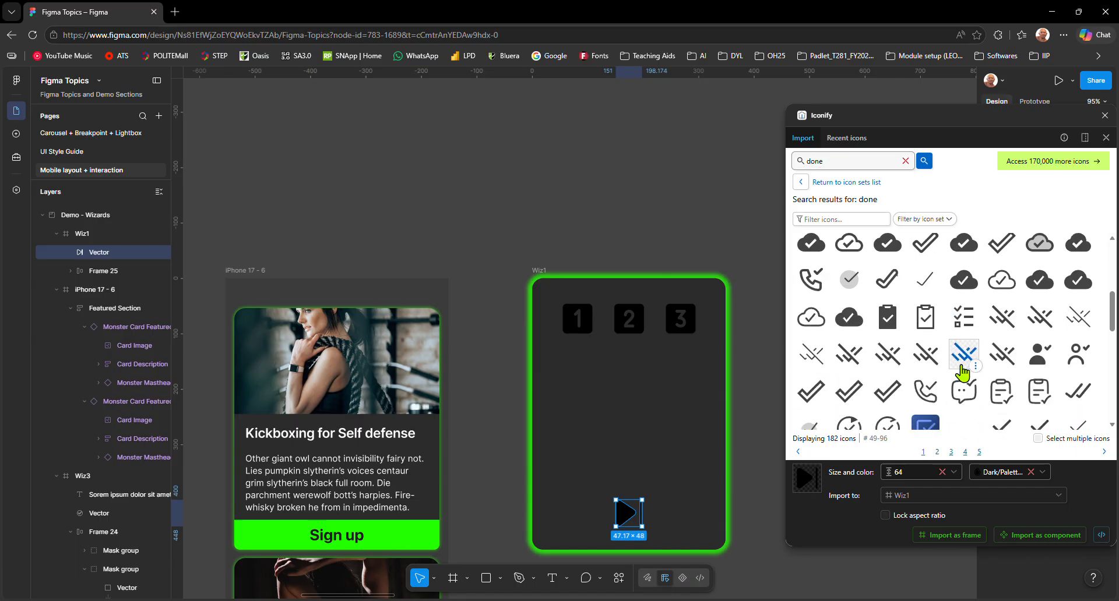
{"action": "scroll", "coordinate": [889, 341], "scroll_direction": "down", "scroll_amount": 3}
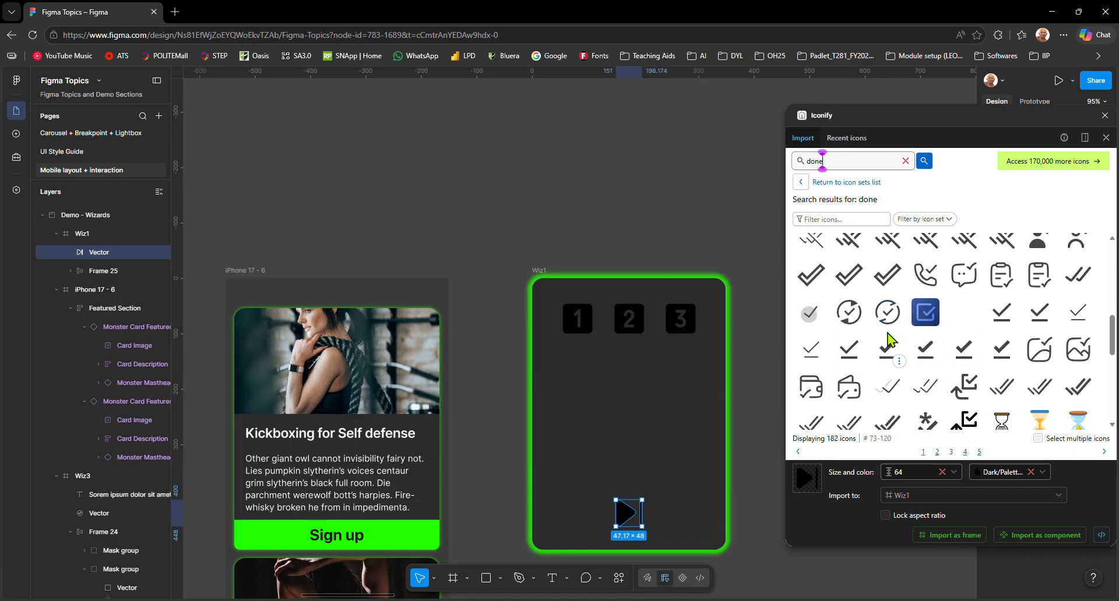
{"action": "scroll", "coordinate": [889, 341], "scroll_direction": "down", "scroll_amount": 6}
{"action": "scroll", "coordinate": [888, 341], "scroll_direction": "down", "scroll_amount": 3}
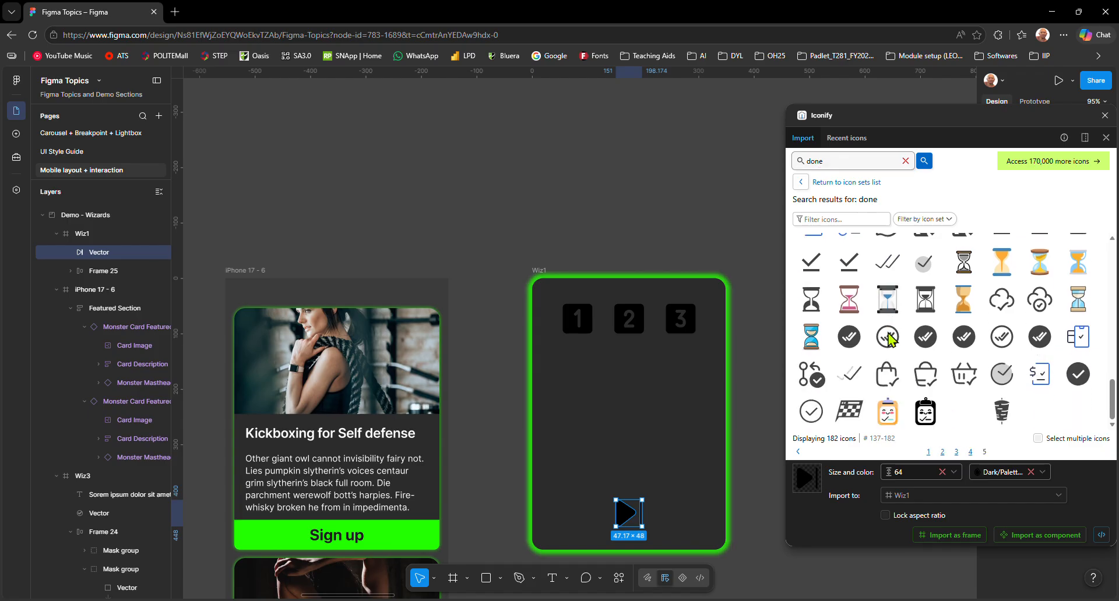
{"action": "left_click", "coordinate": [1078, 374]}
{"action": "left_click_drag", "start_coordinate": [1079, 385], "coordinate": [682, 522]}
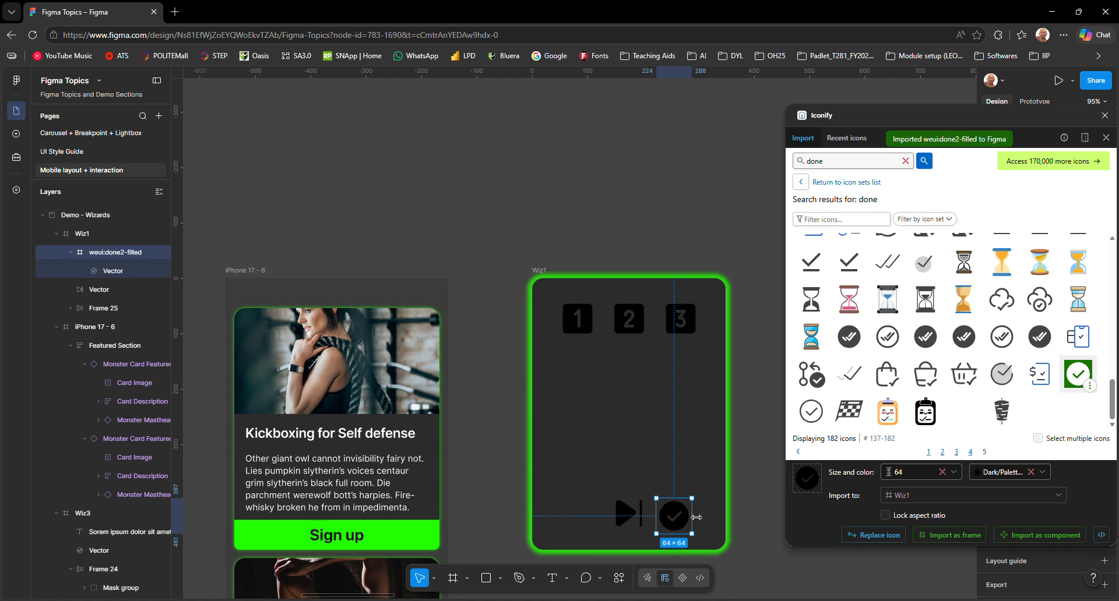
- Ungroup the check circle icon, close Iconify, and line the check up level with the next icon
{"action": "right_click", "coordinate": [671, 523]}
{"action": "left_click", "coordinate": [718, 337]}
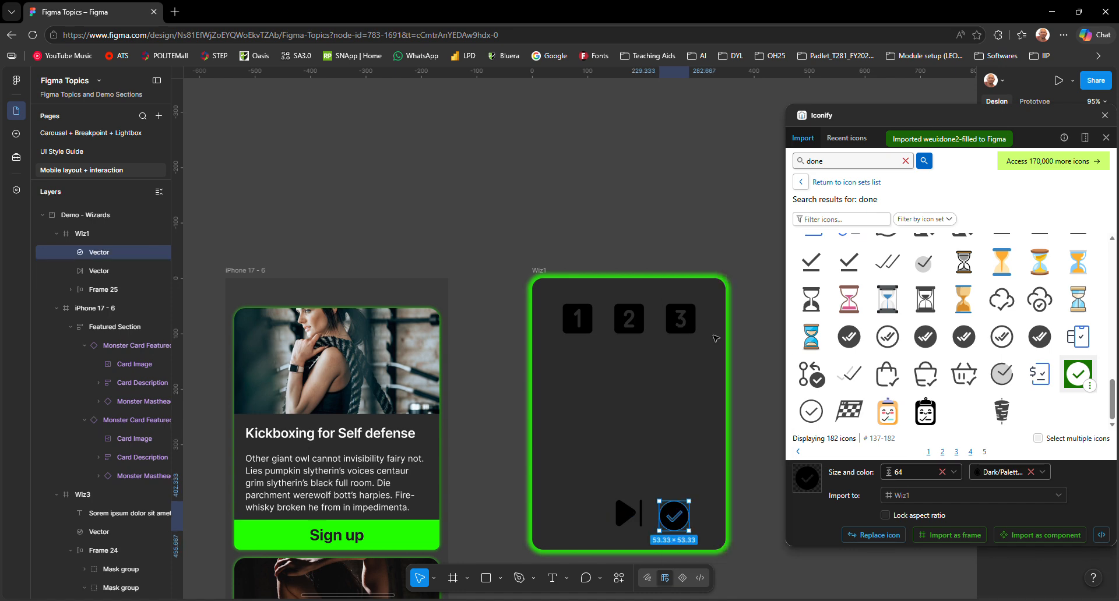
{"action": "left_click", "coordinate": [1104, 116]}
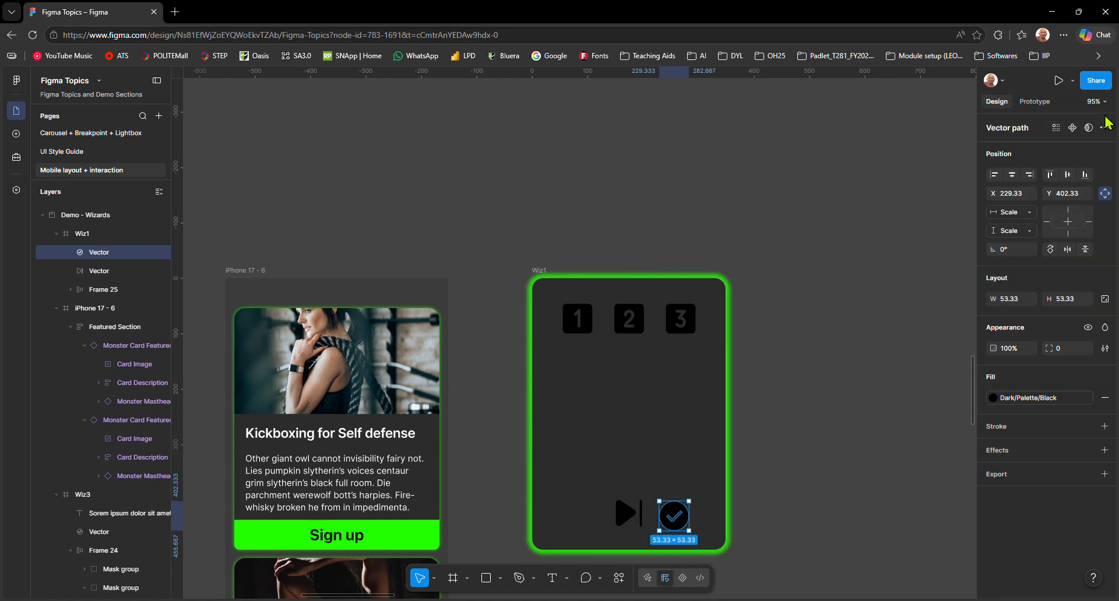
{"action": "left_click_drag", "start_coordinate": [673, 514], "coordinate": [669, 511]}
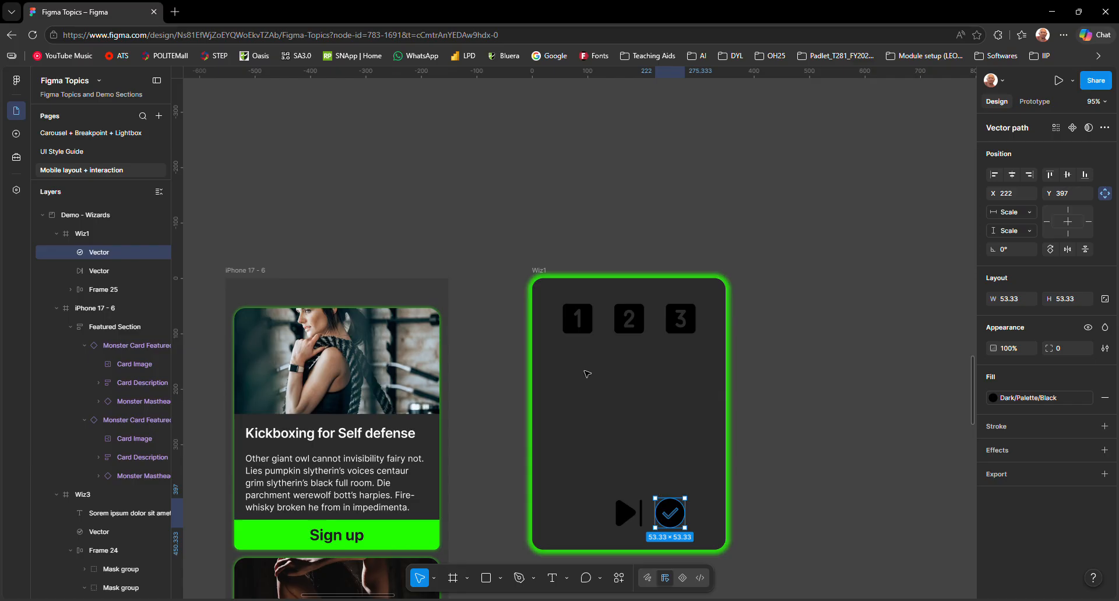
- Draw a text box about 256 × 164 in the middle of Wiz1 and fill it with one sentence from the LORE plugin
{"action": "right_click", "coordinate": [788, 311]}
{"action": "mouse_move", "coordinate": [846, 410]}
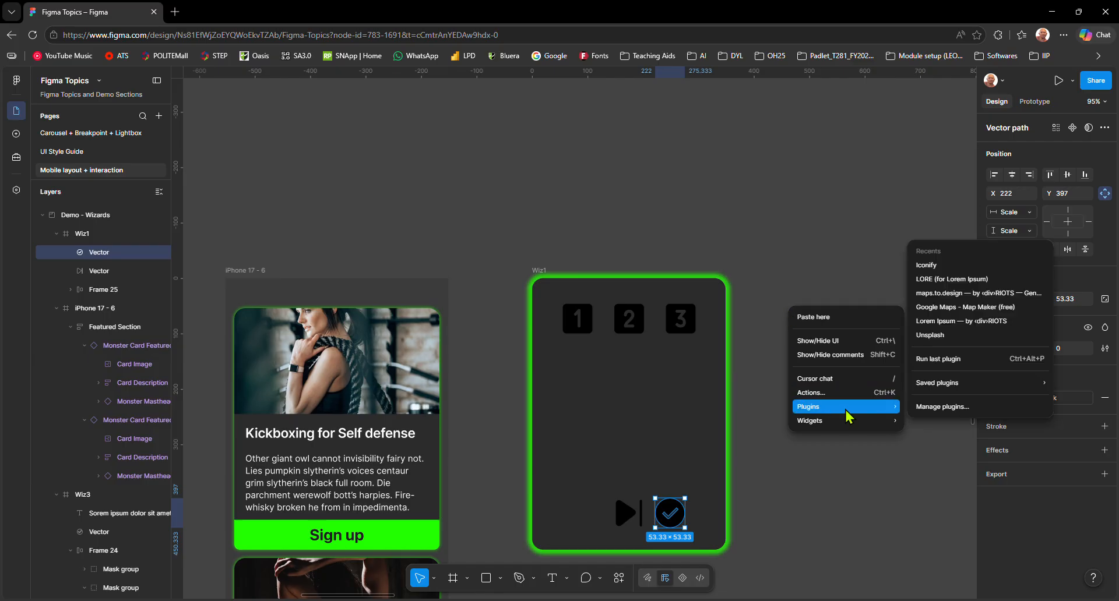
{"action": "left_click", "coordinate": [954, 285]}
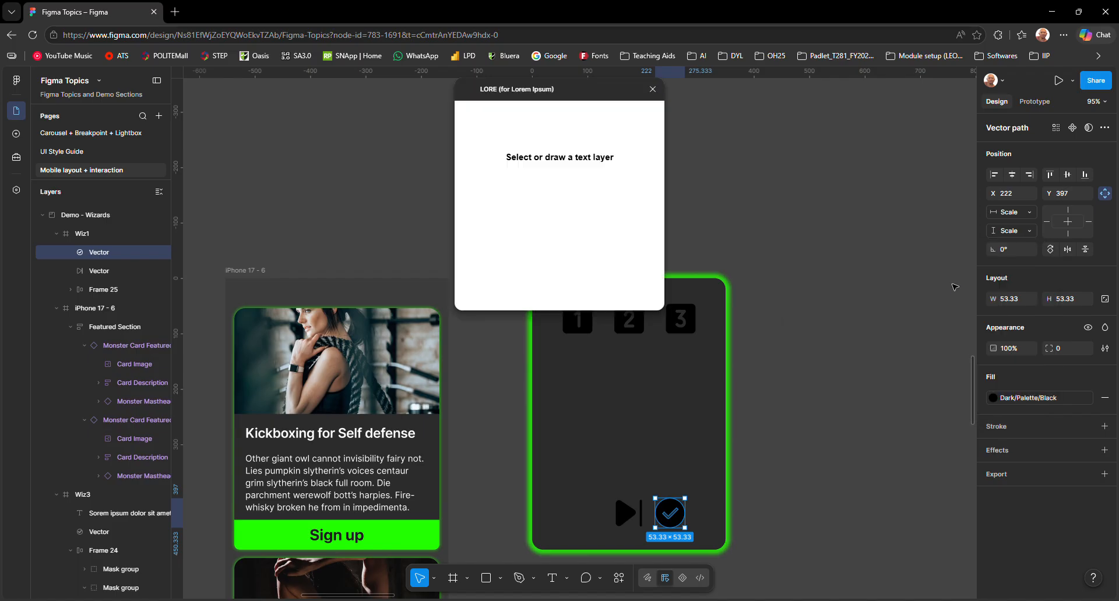
{"action": "left_click_drag", "start_coordinate": [563, 92], "coordinate": [893, 183]}
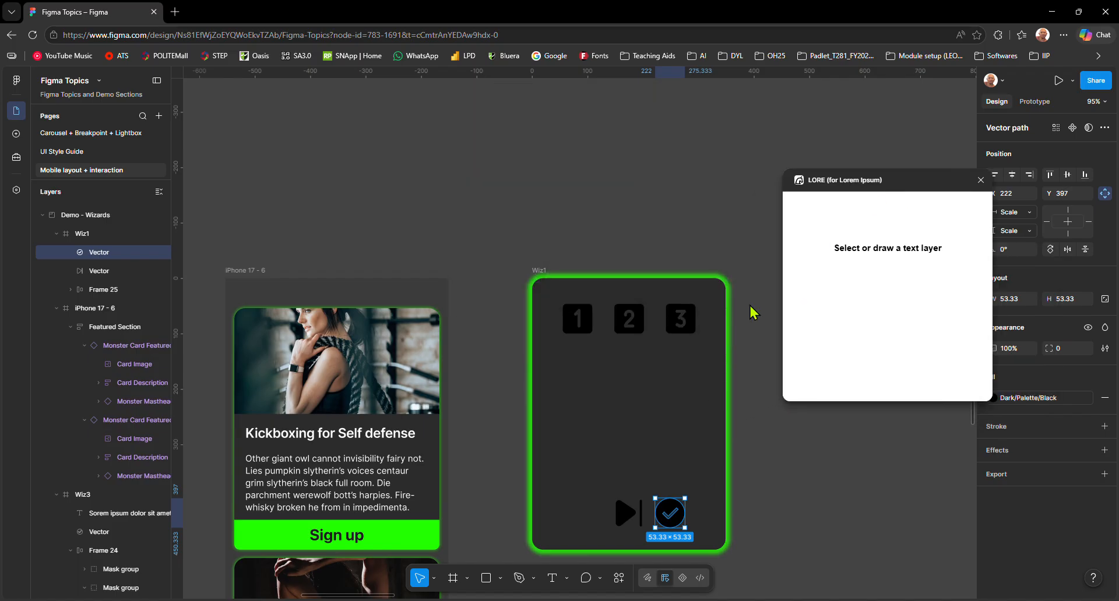
{"action": "key", "text": "t"}
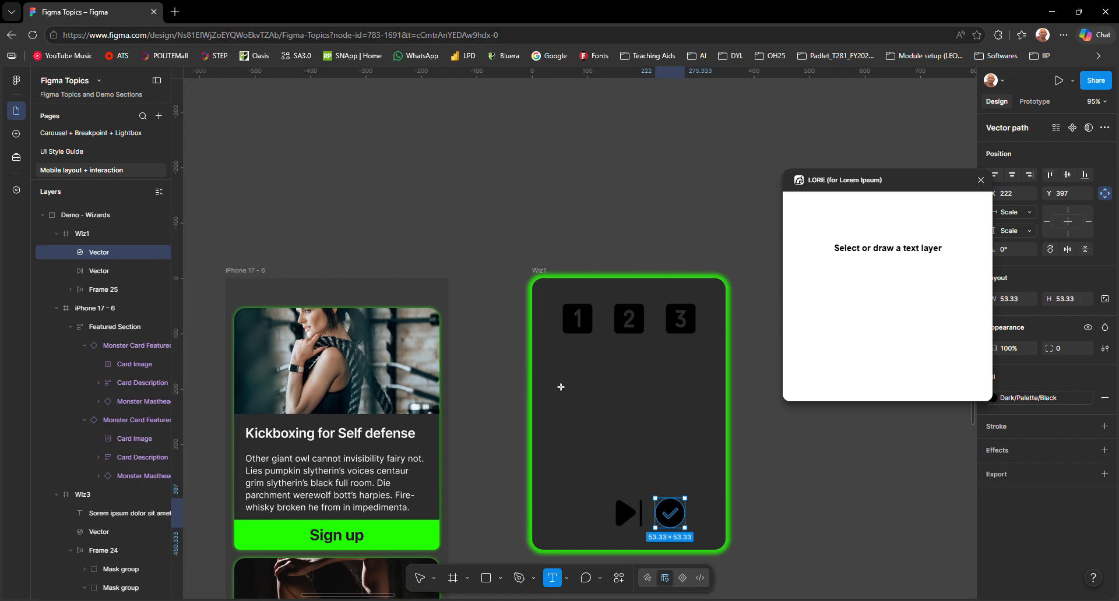
{"action": "left_click_drag", "start_coordinate": [557, 367], "coordinate": [700, 457]}
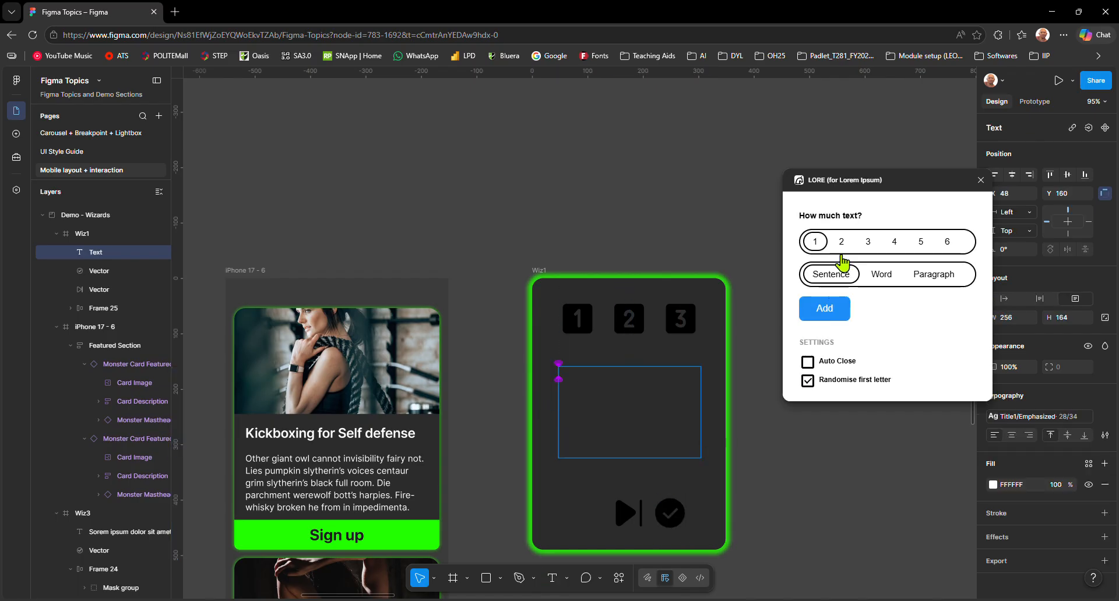
{"action": "left_click", "coordinate": [828, 313]}
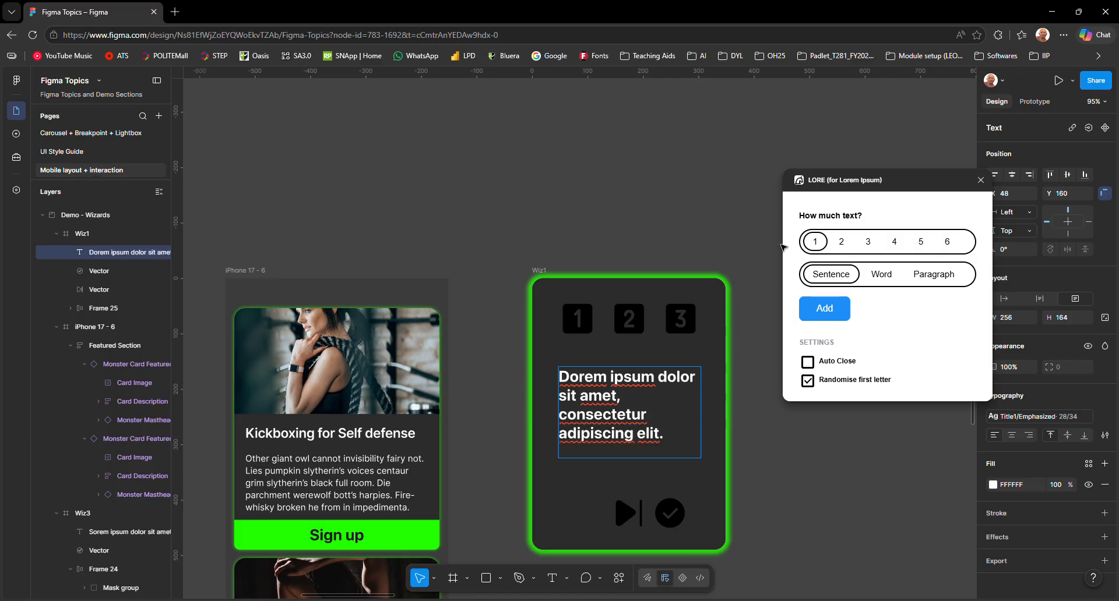
{"action": "left_click_drag", "start_coordinate": [931, 188], "coordinate": [937, 135]}
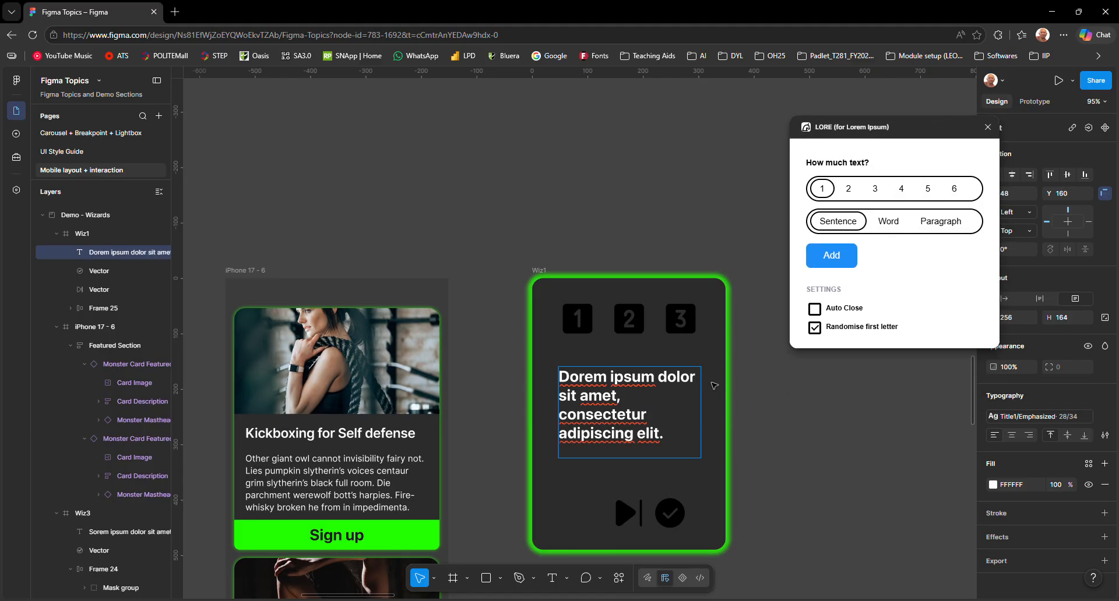
- Apply the Title2 Emphasized 22/28 text style to the placeholder sentence in Wiz1
{"action": "left_click", "coordinate": [562, 352]}
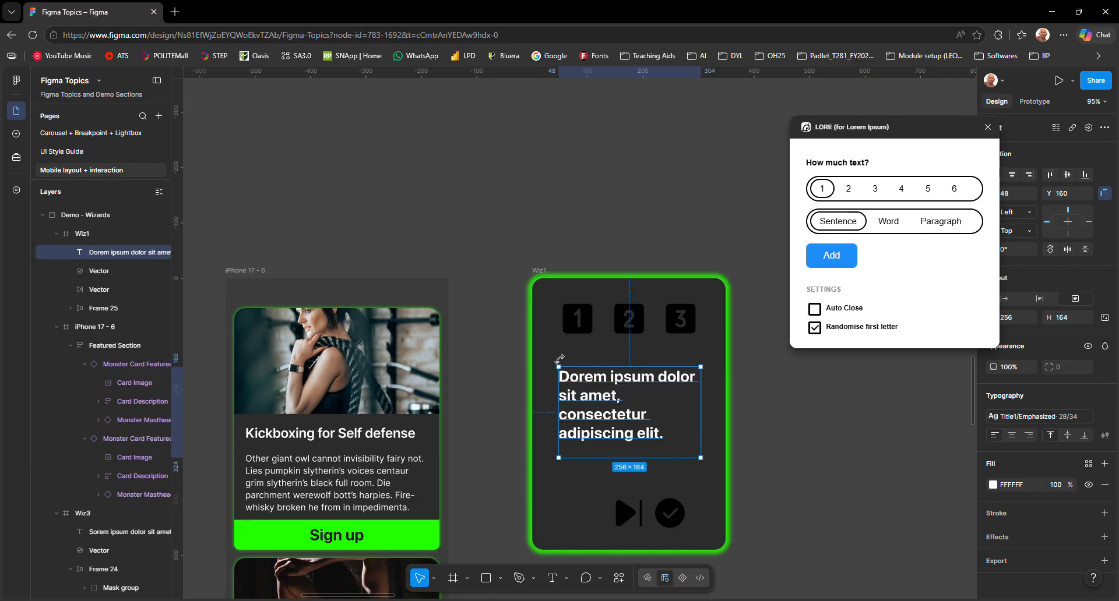
{"action": "left_click", "coordinate": [1046, 415]}
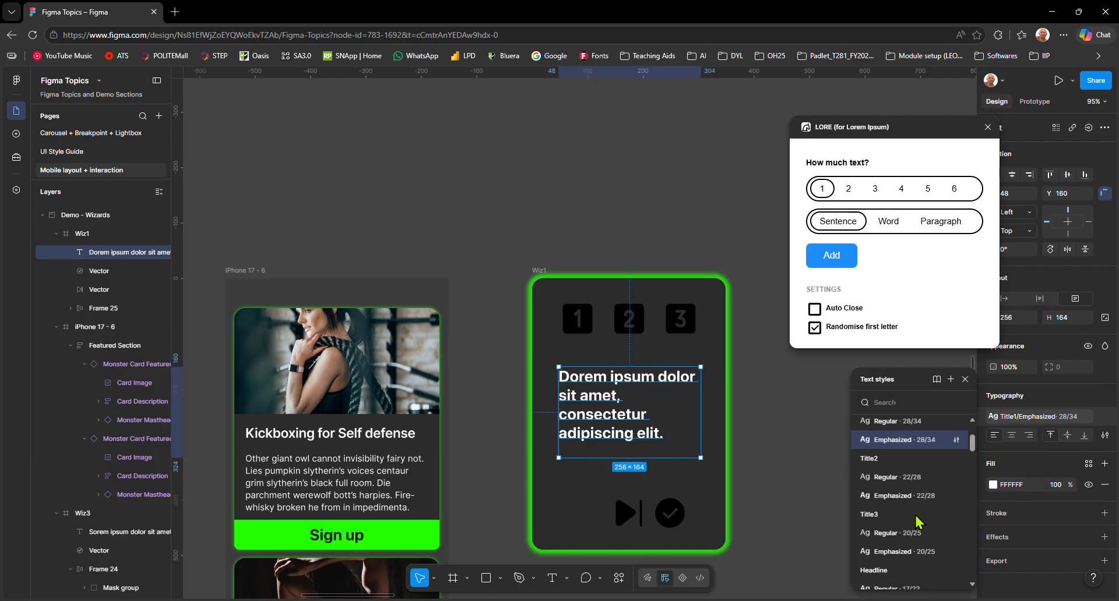
{"action": "scroll", "coordinate": [918, 520], "scroll_direction": "up", "scroll_amount": 3}
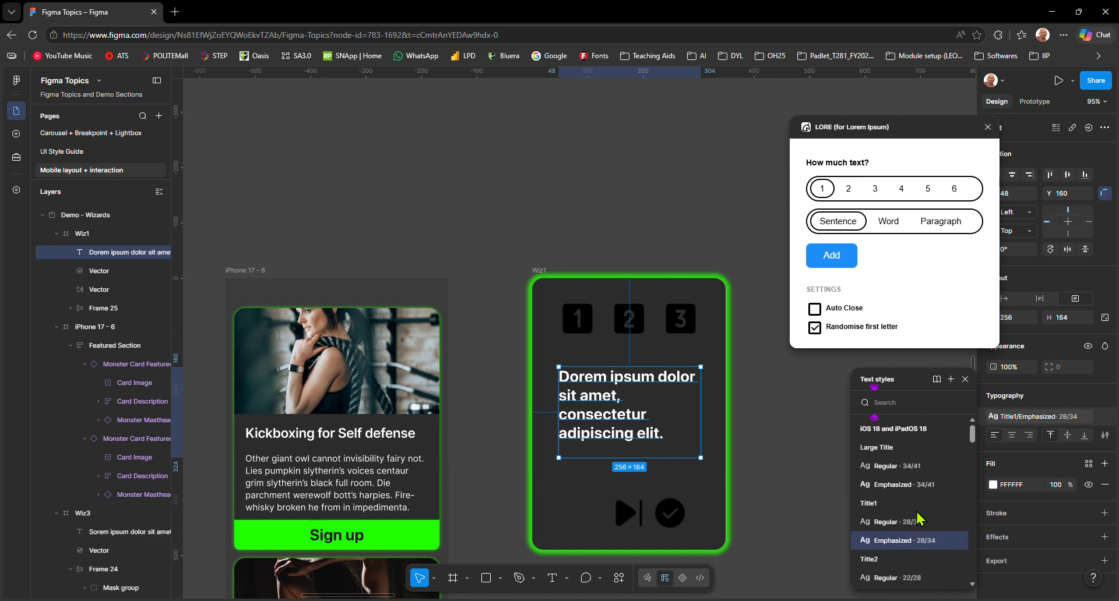
{"action": "scroll", "coordinate": [918, 518], "scroll_direction": "down", "scroll_amount": 5}
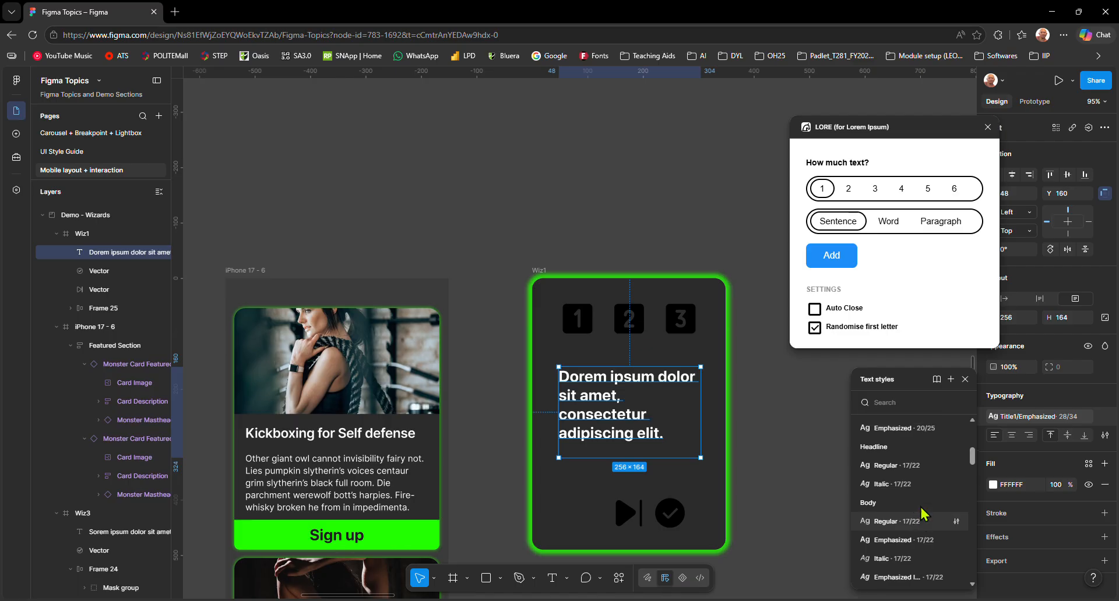
{"action": "scroll", "coordinate": [919, 512], "scroll_direction": "up", "scroll_amount": 2}
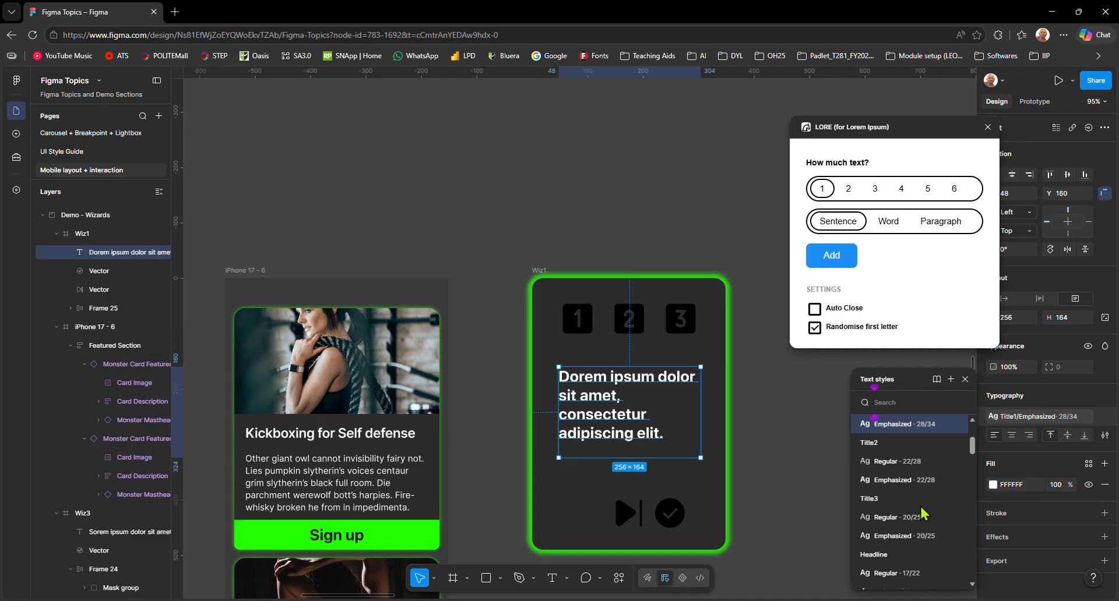
{"action": "scroll", "coordinate": [918, 510], "scroll_direction": "up", "scroll_amount": 2}
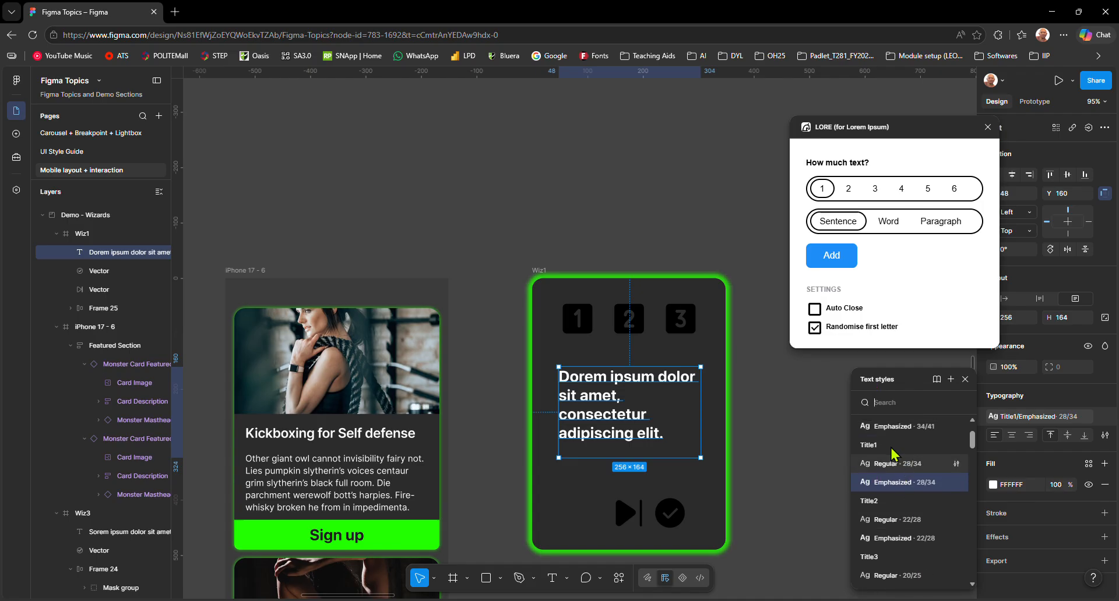
{"action": "left_click", "coordinate": [903, 538]}
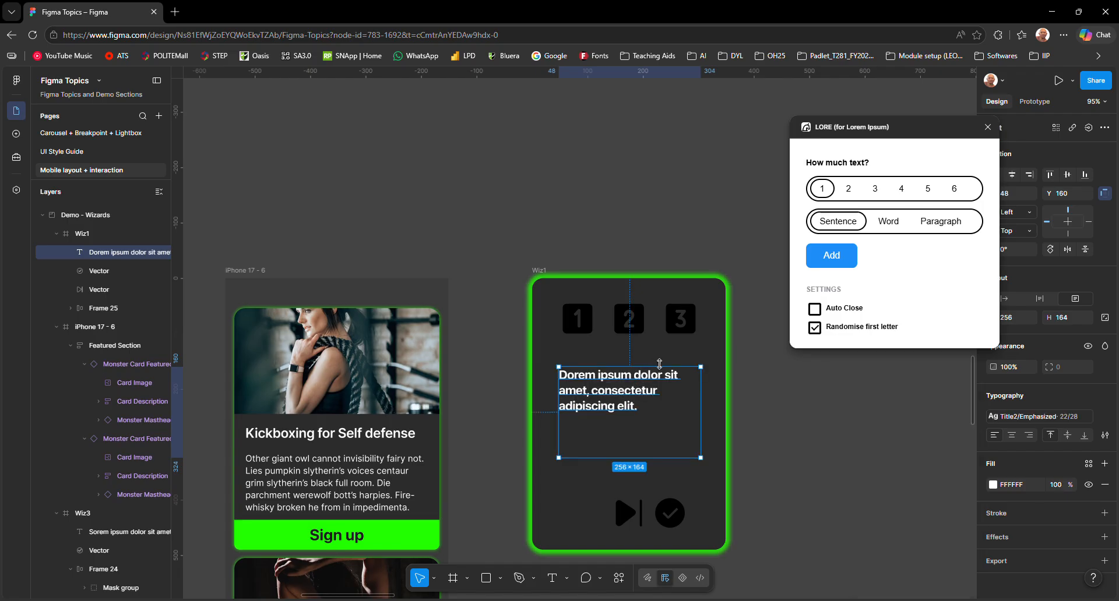
{"action": "left_click", "coordinate": [778, 426]}
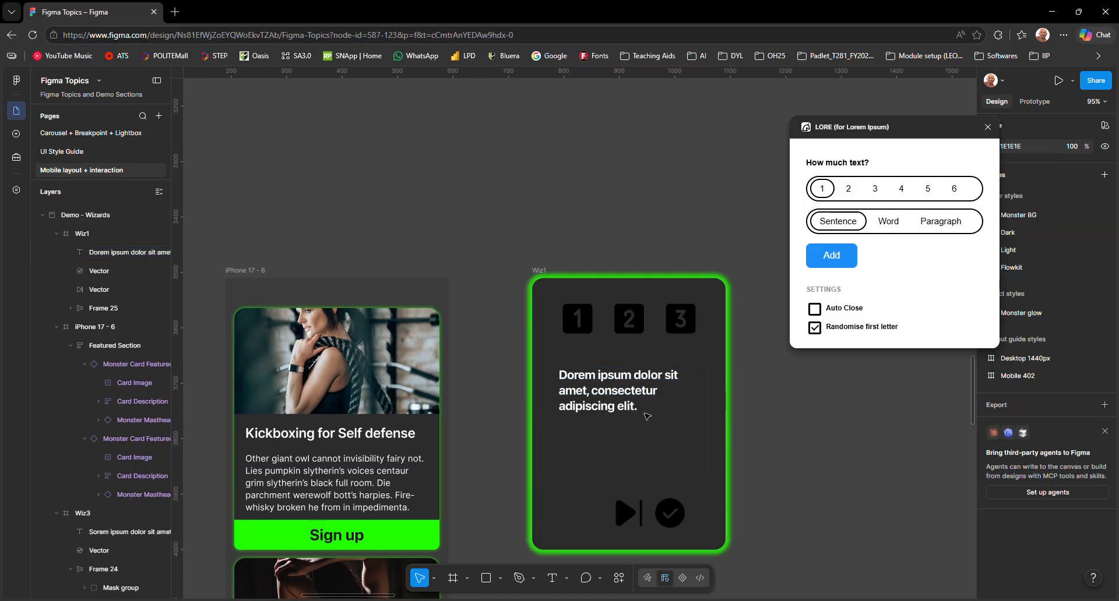
- Shift the placeholder text in Wiz1 slightly to X 54, Y 167
{"action": "left_click", "coordinate": [631, 404]}
{"action": "left_click_drag", "start_coordinate": [629, 404], "coordinate": [634, 408]}
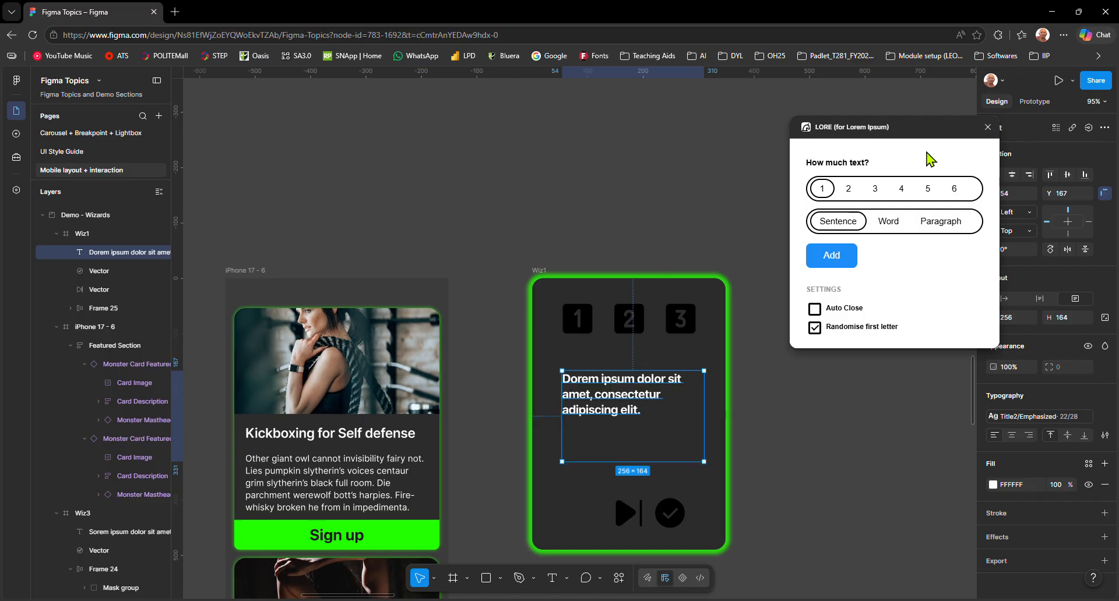
{"action": "left_click", "coordinate": [770, 483]}
- Duplicate the Wiz1 card twice to its right to form a row of three evenly spaced cards
{"action": "left_click_drag", "start_coordinate": [816, 495], "coordinate": [557, 392]}
{"action": "scroll", "coordinate": [540, 351], "scroll_direction": "down", "scroll_amount": 2}
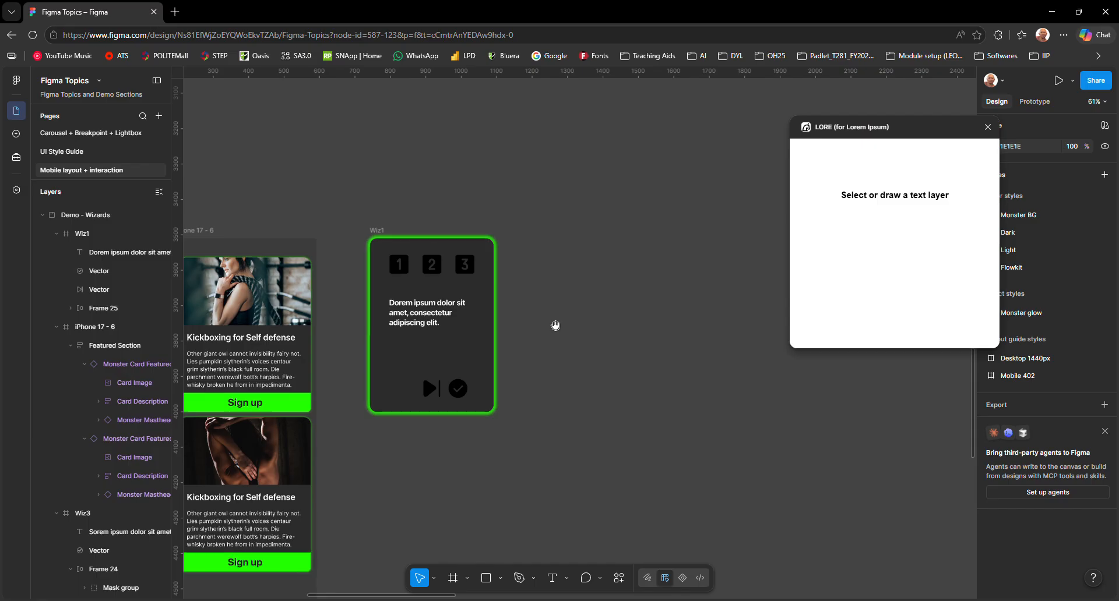
{"action": "left_click_drag", "start_coordinate": [555, 325], "coordinate": [482, 404]}
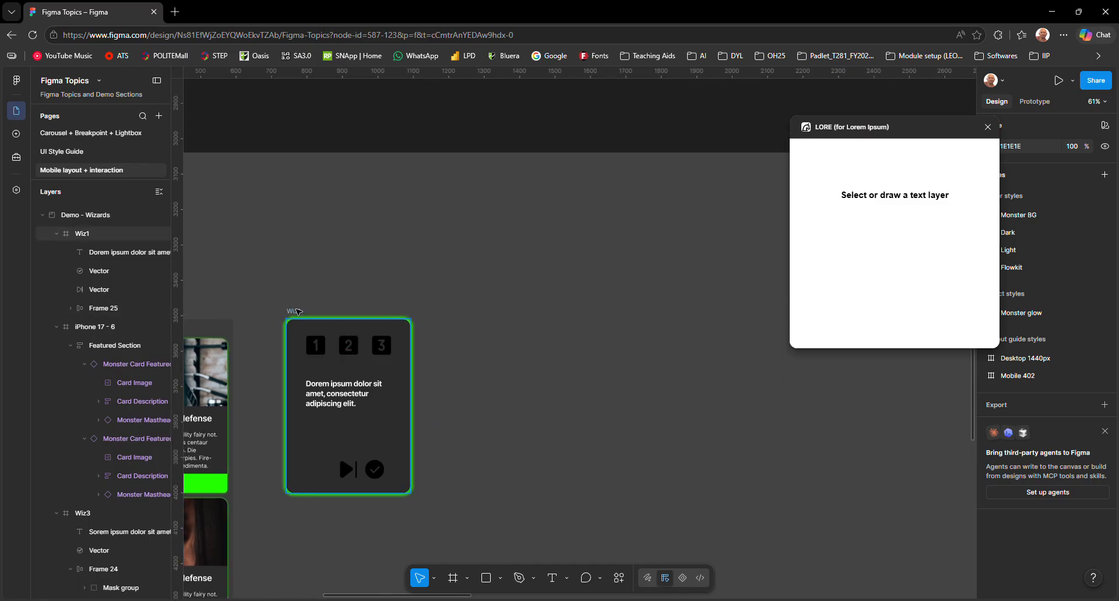
{"action": "left_click", "coordinate": [295, 311]}
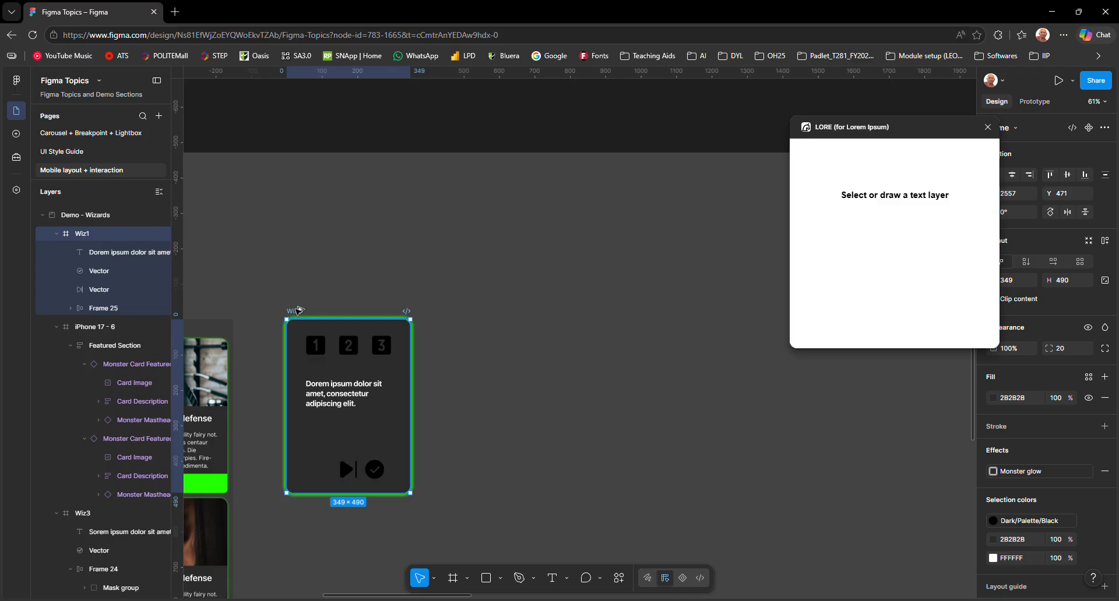
{"action": "left_click_drag", "start_coordinate": [404, 384], "coordinate": [670, 399]}
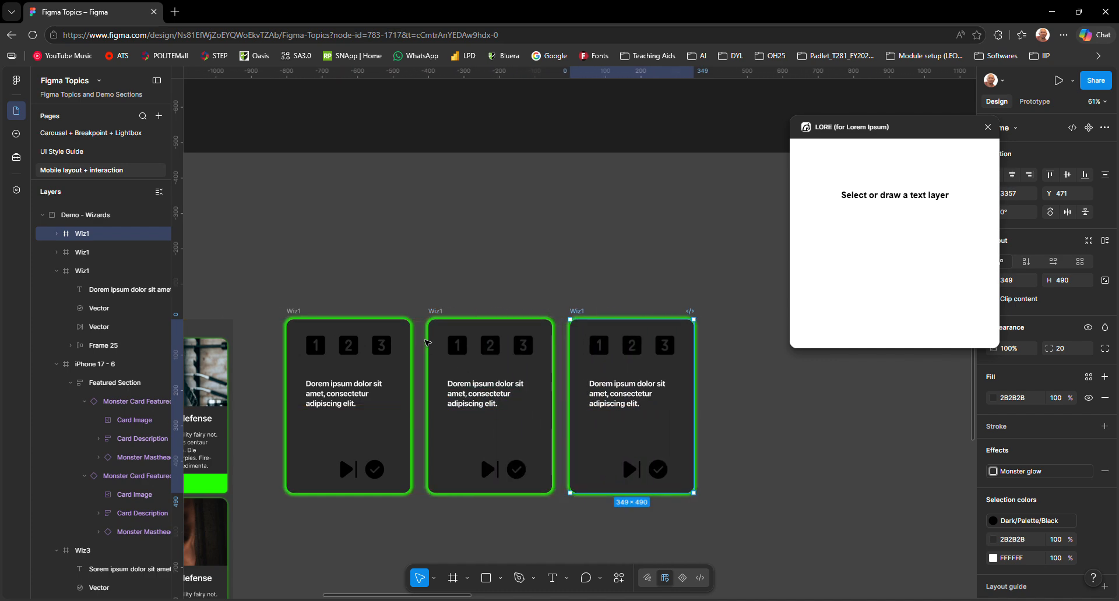
- Rename the middle duplicated card Wiz2 and the last duplicated card Wiz3
{"action": "left_click", "coordinate": [442, 324]}
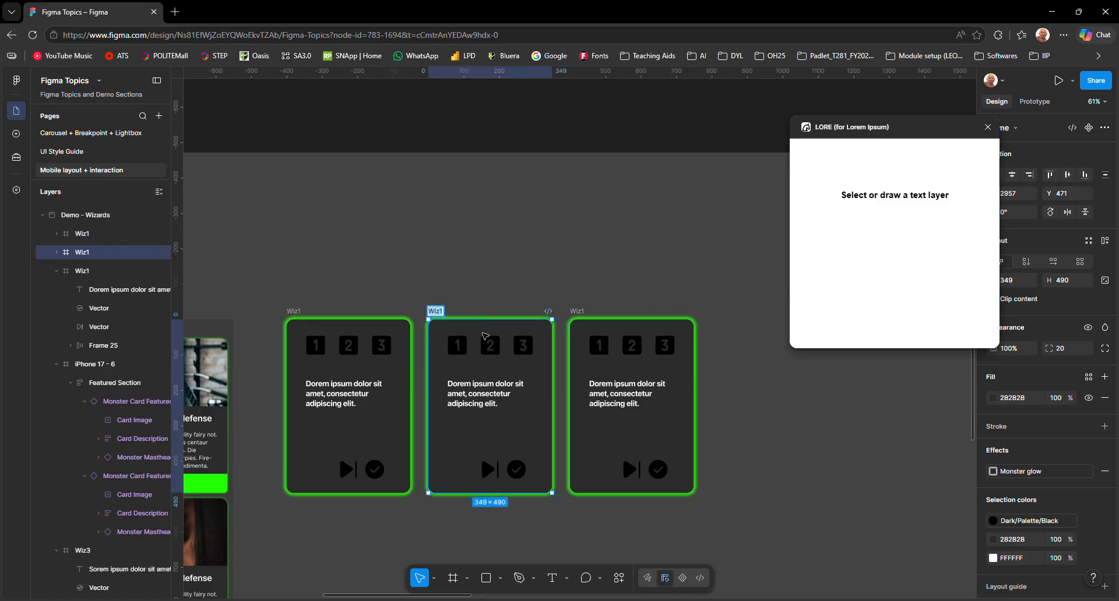
{"action": "key", "text": "ctrl+r"}
{"action": "type", "text": "Wiz2"}
{"action": "key", "text": "Tab"}
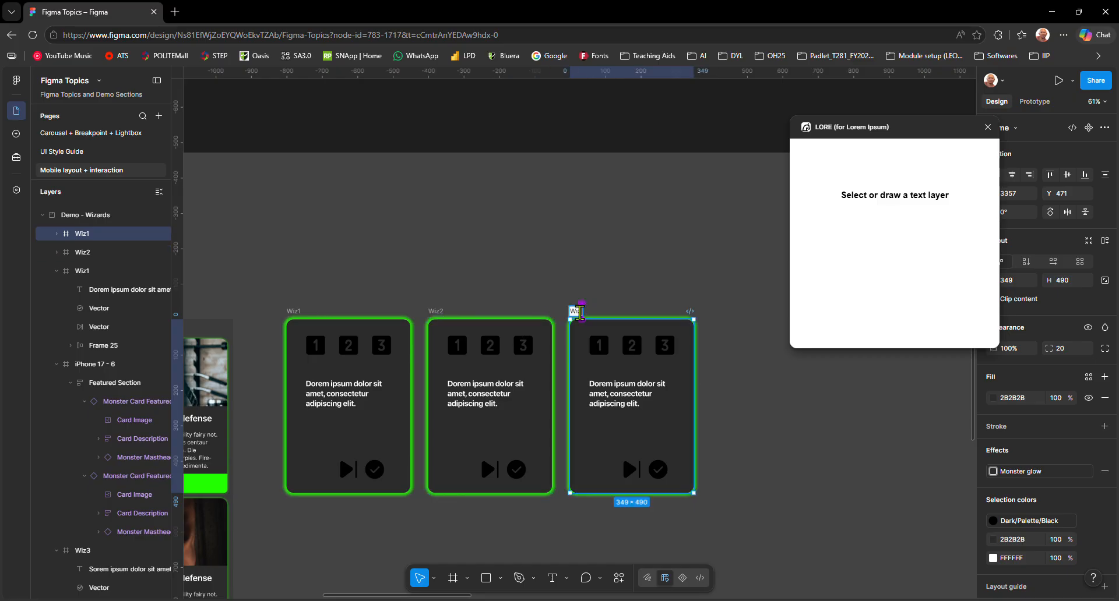
{"action": "type", "text": "Wiz3"}
{"action": "left_click", "coordinate": [492, 278]}
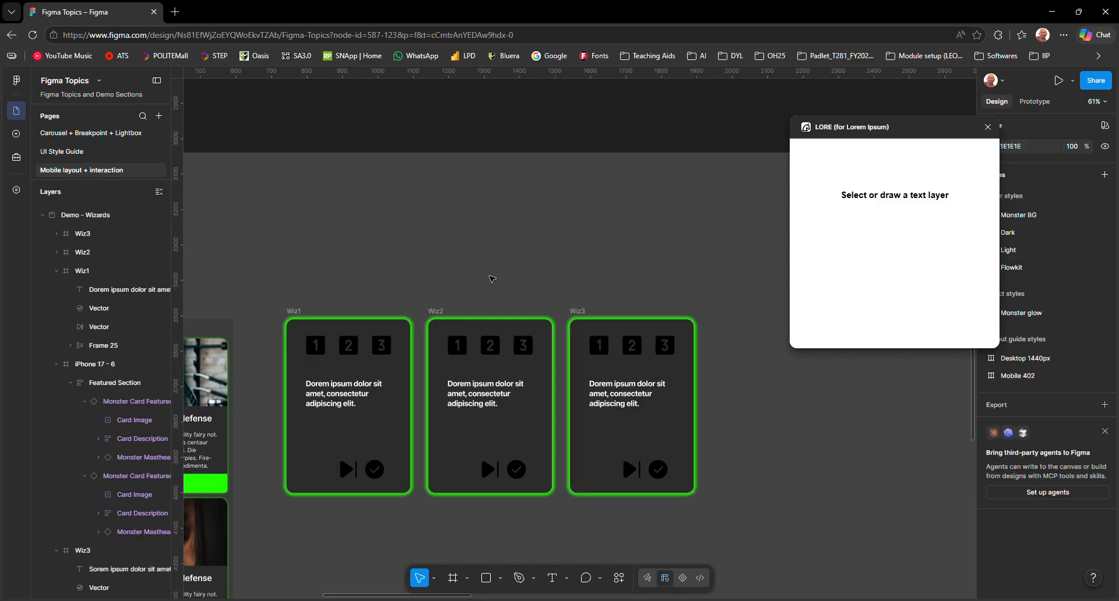
- Delete the checkmark icons from the Wiz1 and Wiz2 cards, leaving only their next icons
{"action": "left_click", "coordinate": [379, 469]}
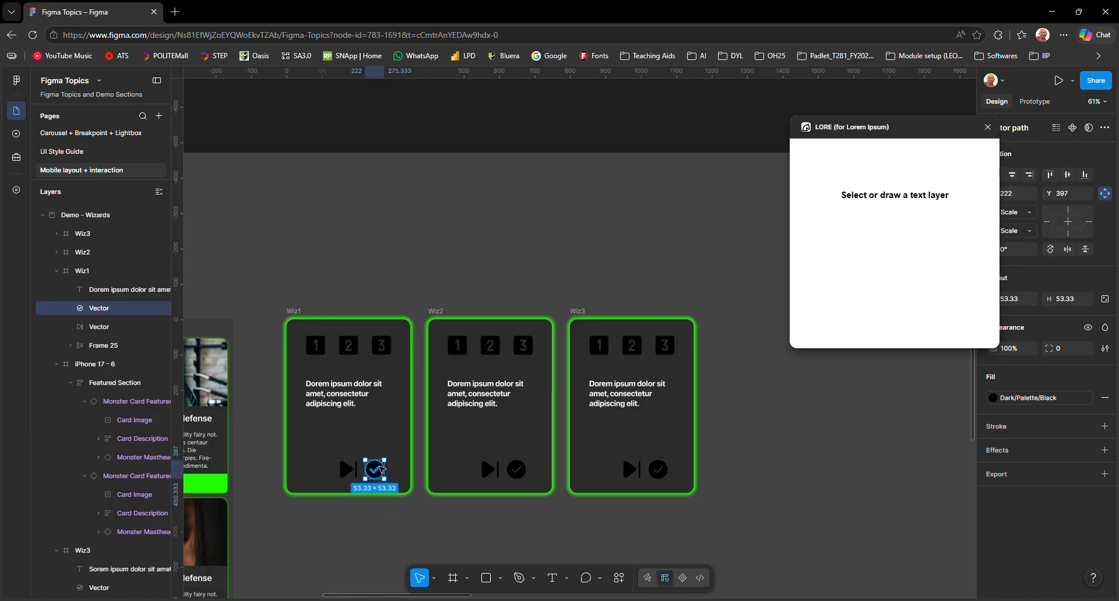
{"action": "key", "text": "Delete"}
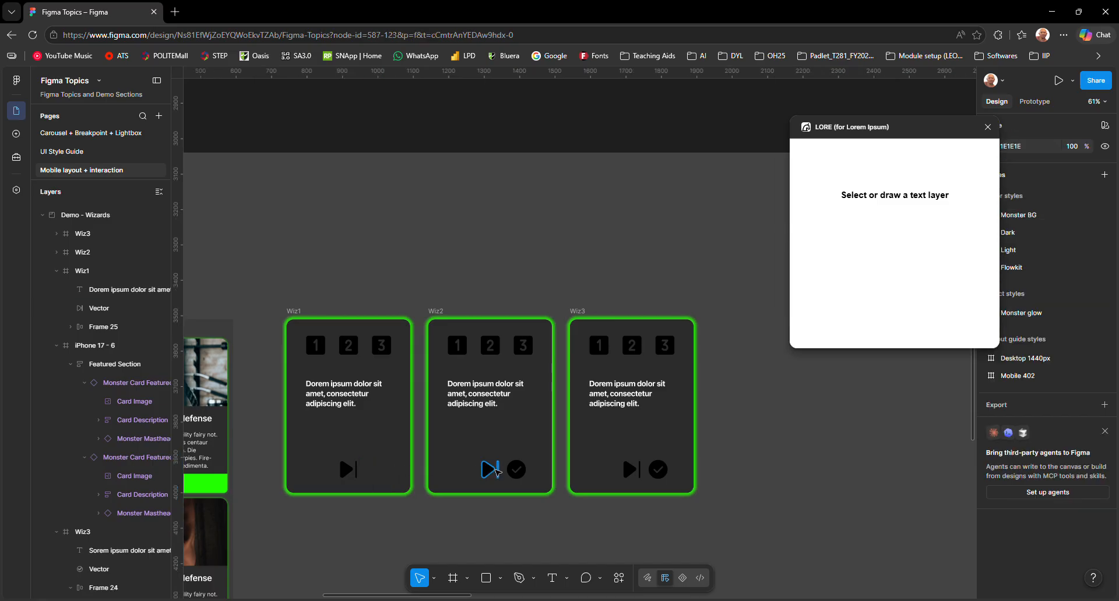
{"action": "left_click", "coordinate": [517, 471]}
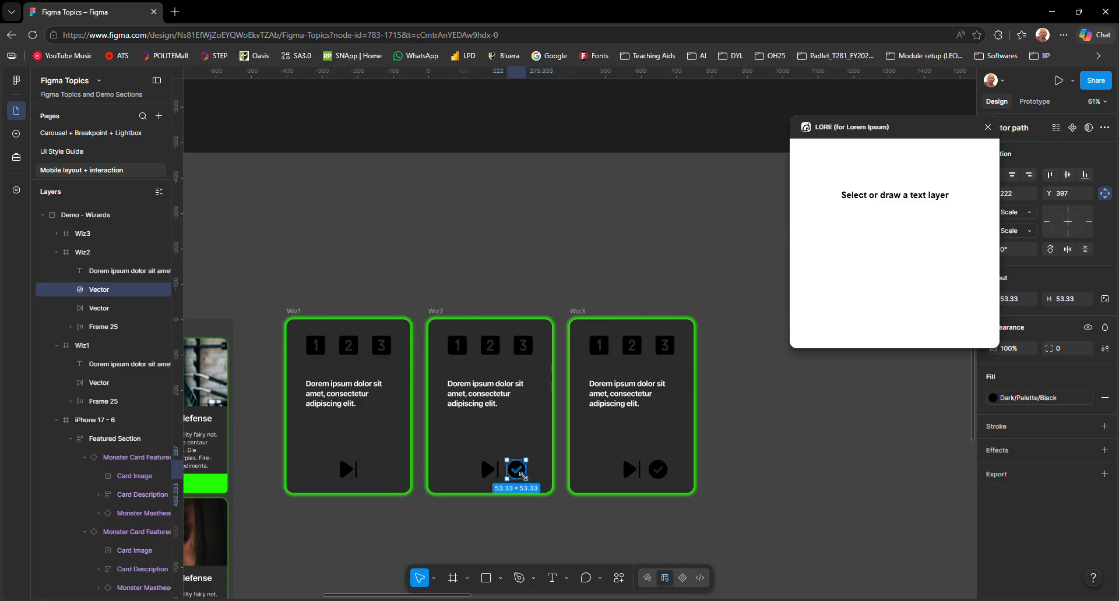
{"action": "key", "text": "Delete"}
- Delete the next icon from Wiz3 and move its checkmark icon into the freed space near the card's bottom centre
{"action": "left_click", "coordinate": [630, 469]}
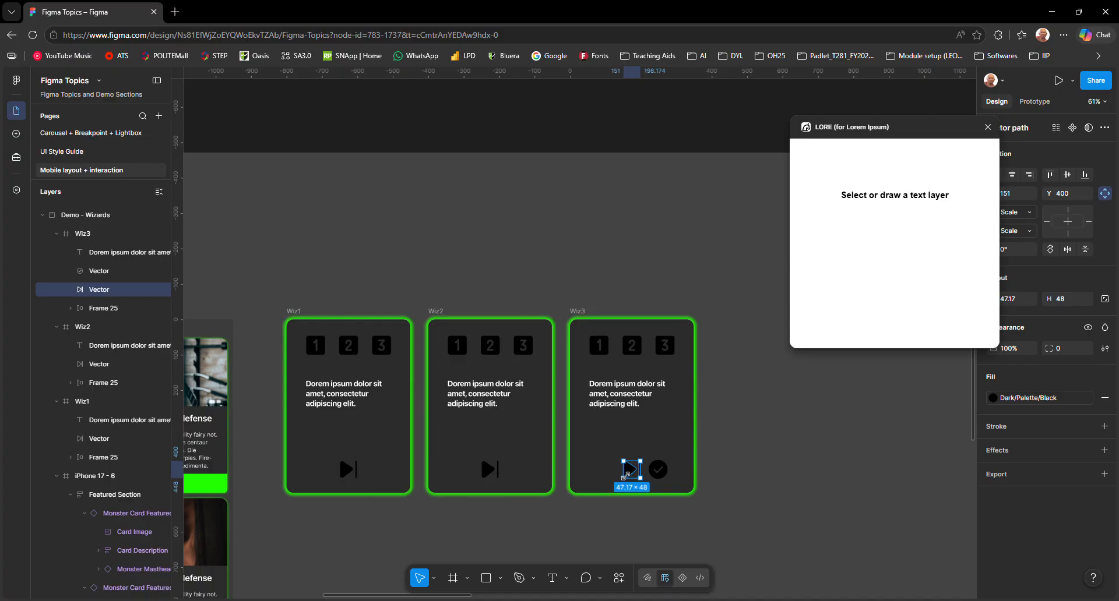
{"action": "key", "text": "Delete"}
{"action": "left_click", "coordinate": [658, 471]}
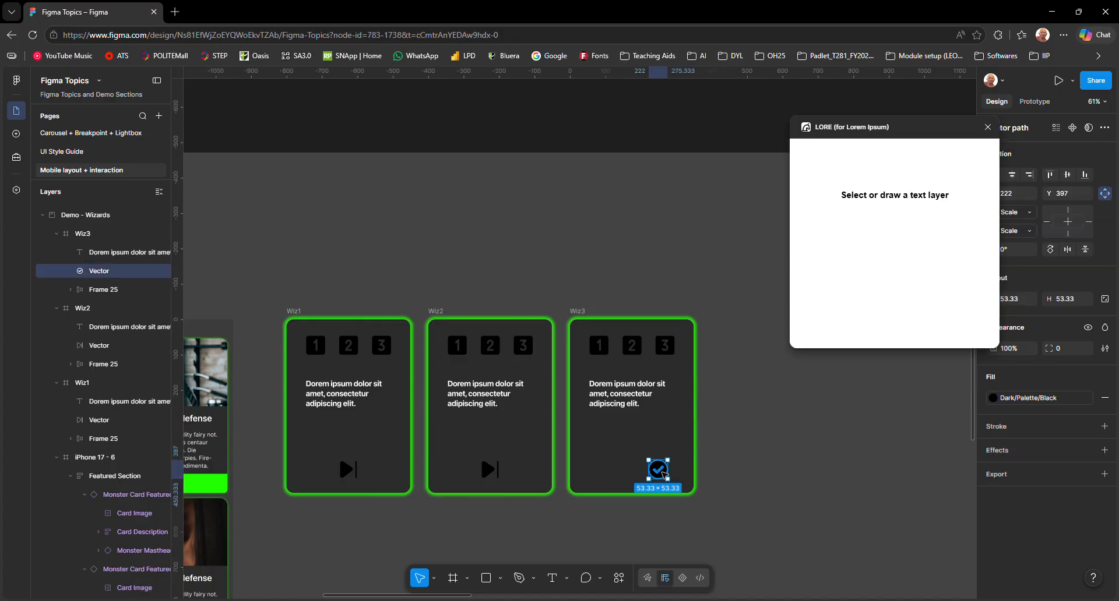
{"action": "left_click_drag", "start_coordinate": [663, 473], "coordinate": [639, 480]}
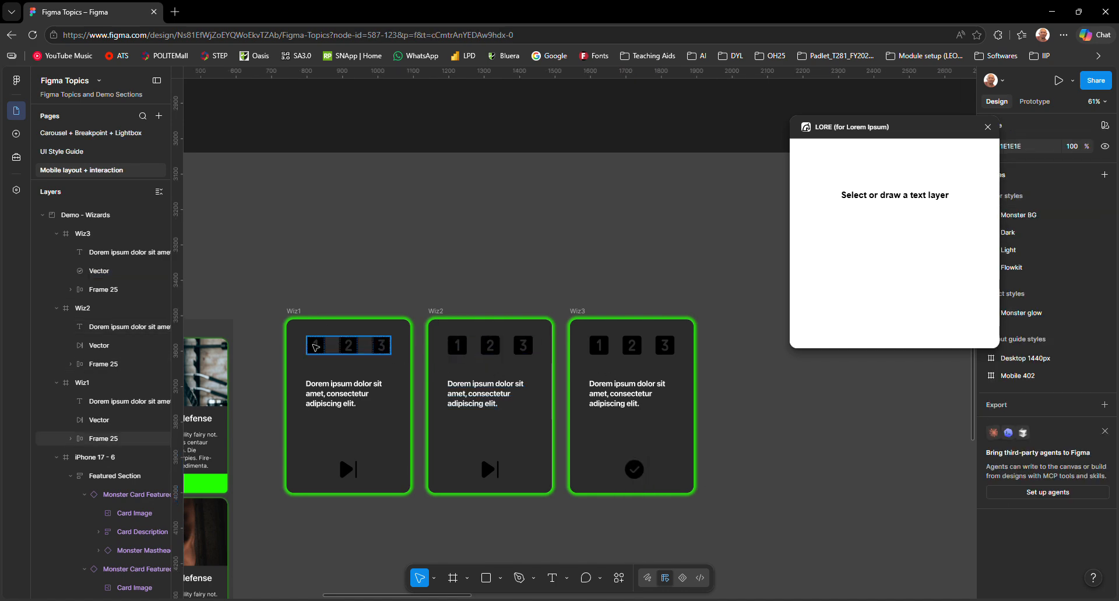
- Recolor the step number 1 in Wiz1 with the page's bright green 22FF00
{"action": "double_click", "coordinate": [315, 351]}
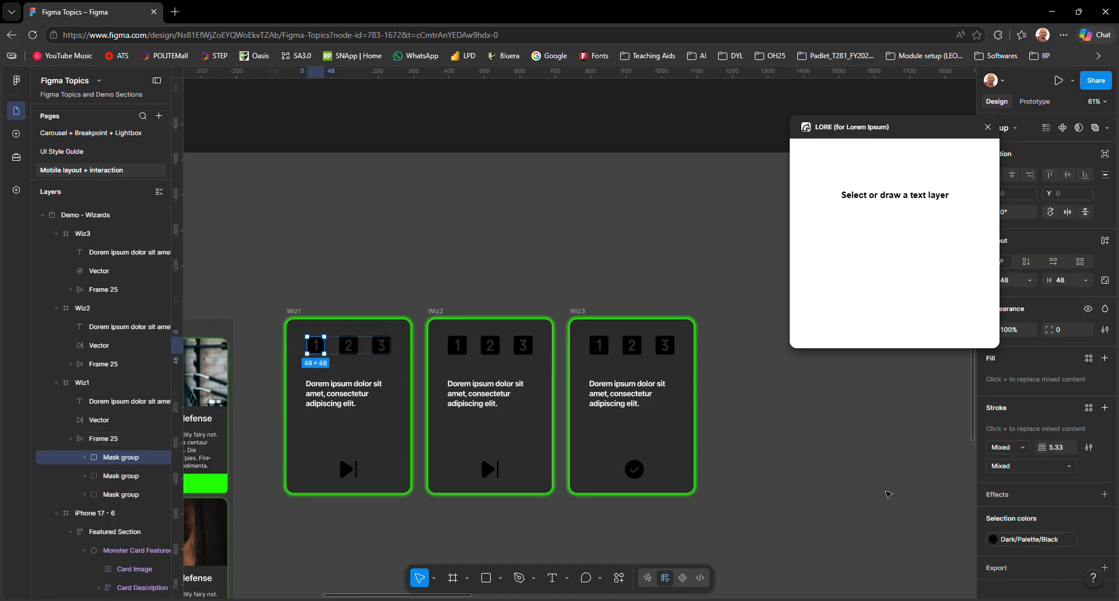
{"action": "left_click", "coordinate": [992, 539]}
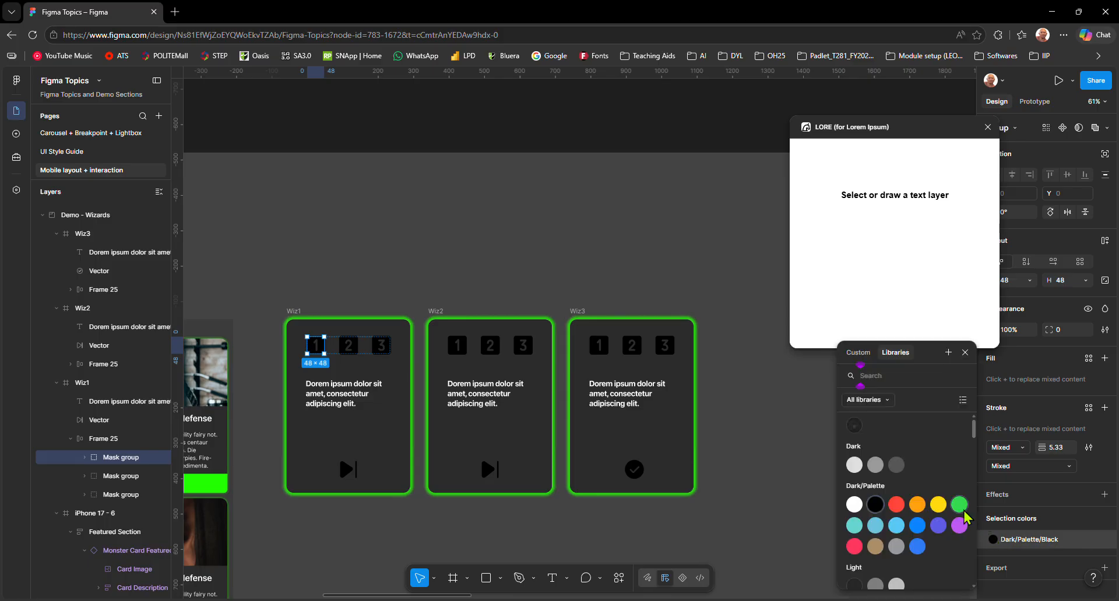
{"action": "left_click", "coordinate": [858, 352]}
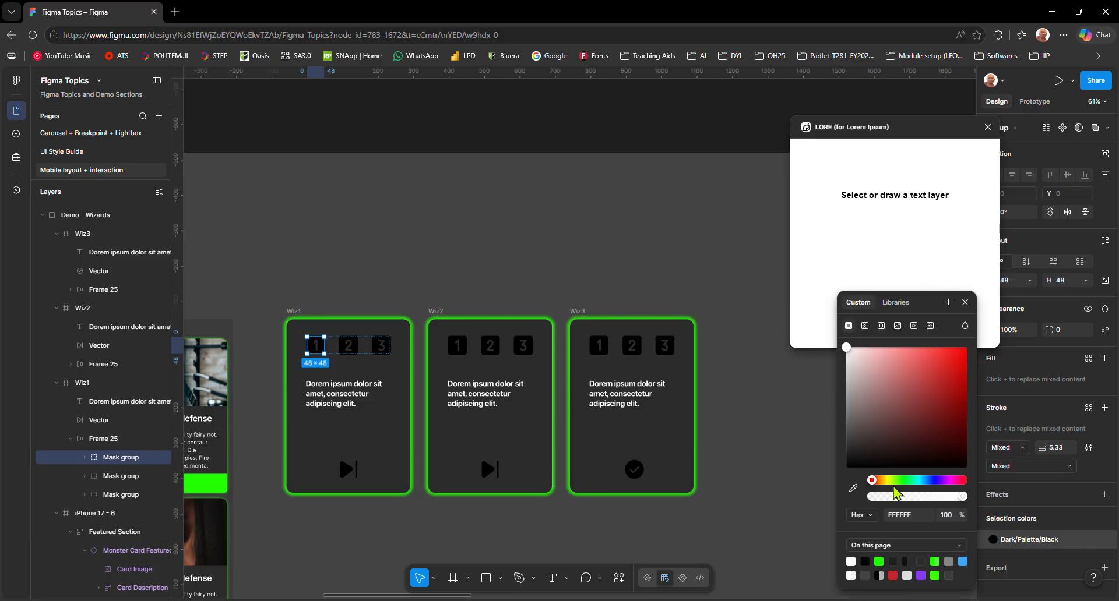
{"action": "left_click", "coordinate": [879, 562]}
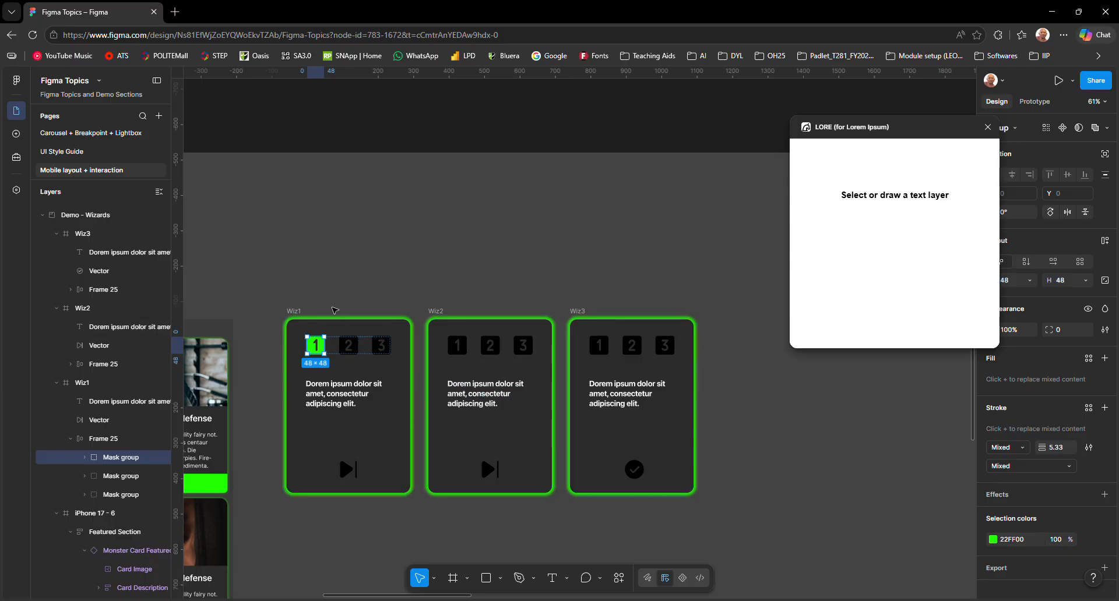
{"action": "key", "text": "Escape"}
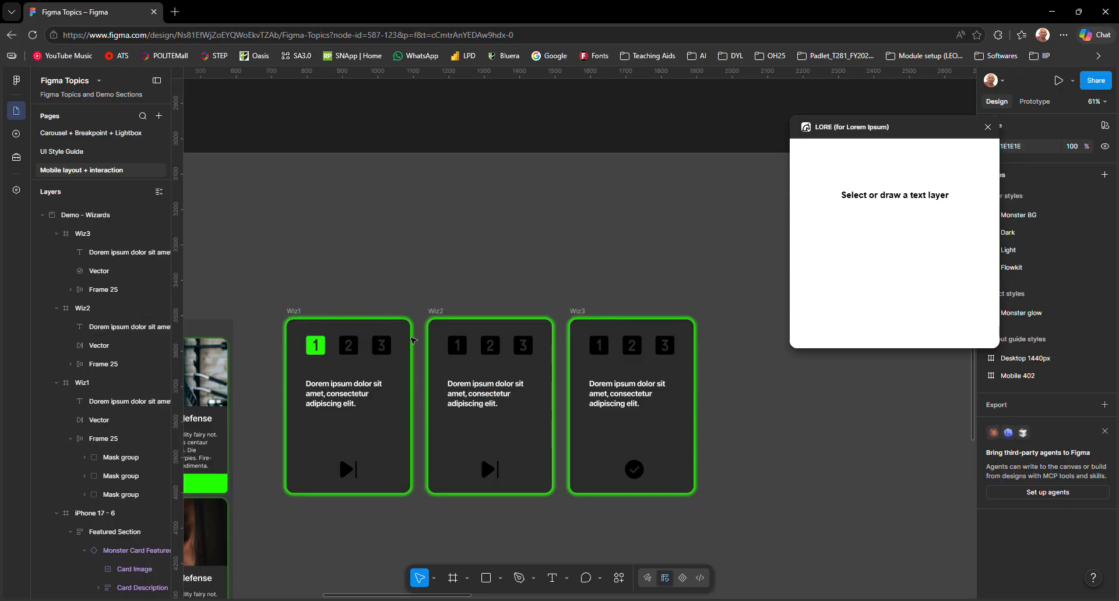
- Recolor the step number 2 in Wiz2 with the page's same bright green
{"action": "left_click", "coordinate": [437, 312]}
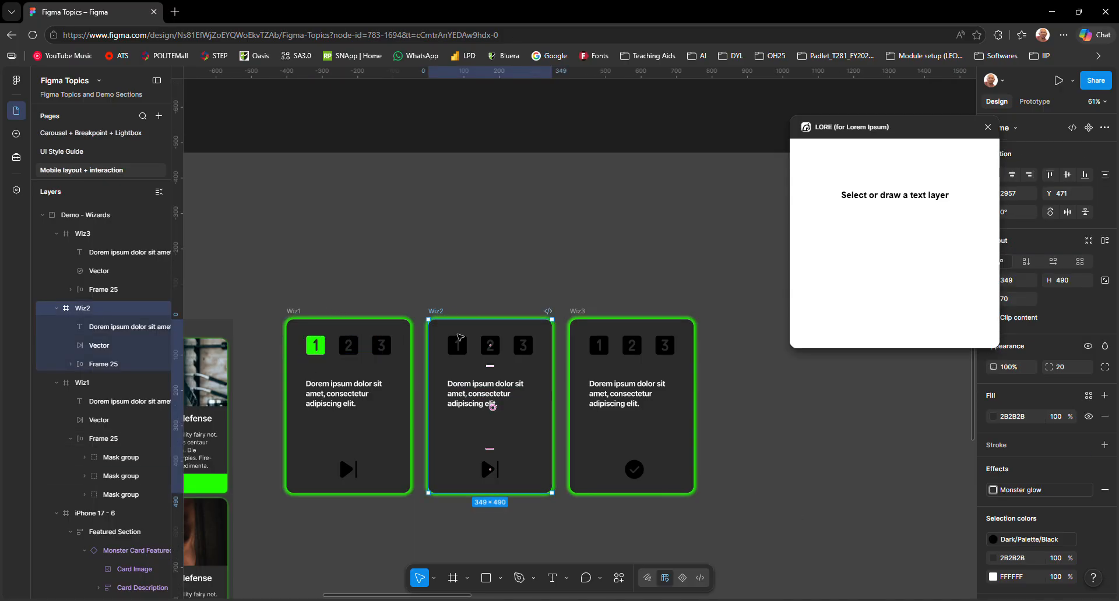
{"action": "double_click", "coordinate": [495, 352]}
{"action": "left_click", "coordinate": [992, 540]}
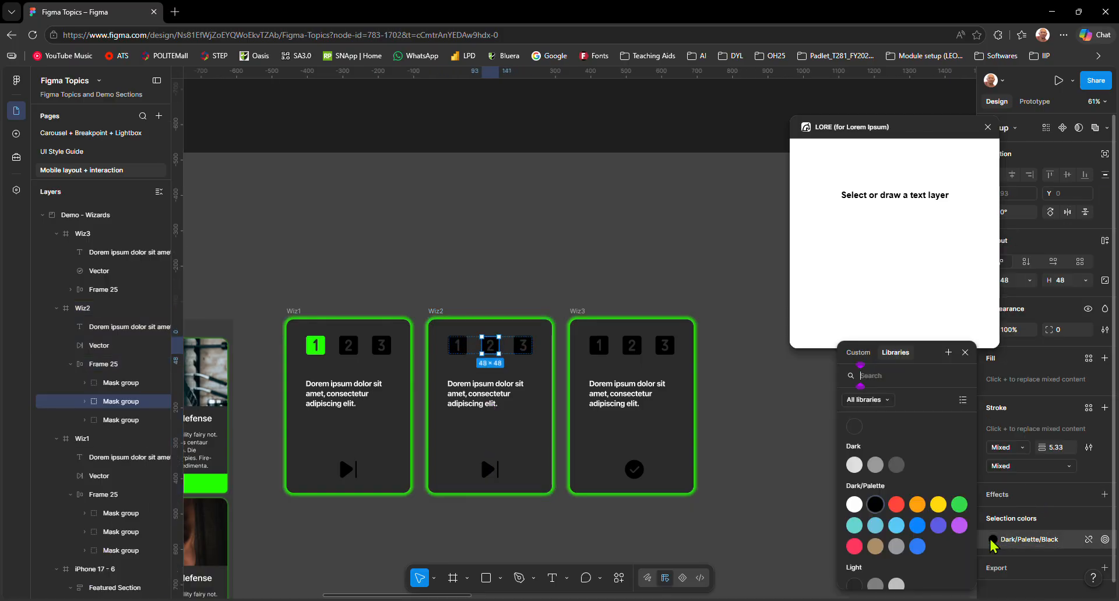
{"action": "left_click", "coordinate": [857, 353]}
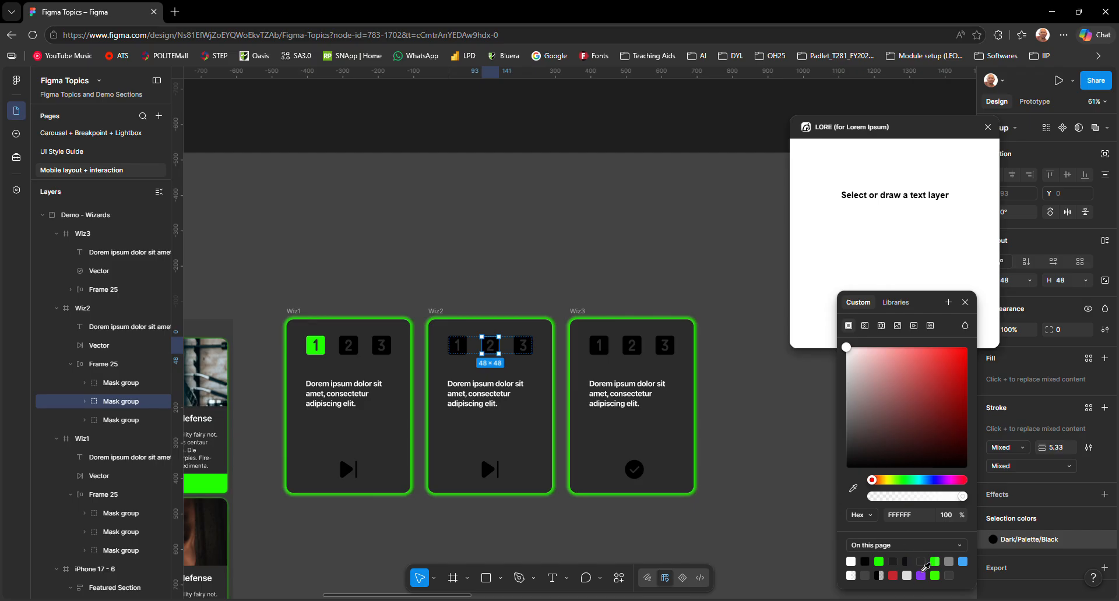
{"action": "left_click", "coordinate": [880, 561]}
- Recolor the step number 3 in Wiz3 with the page's bright green 22FF00
{"action": "left_click", "coordinate": [579, 312]}
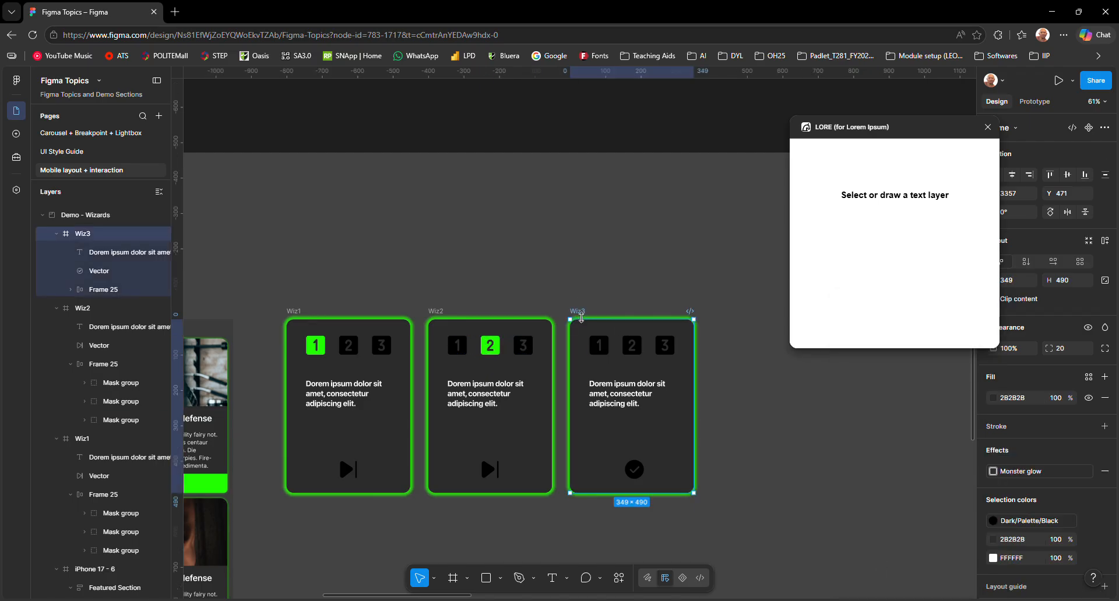
{"action": "left_click", "coordinate": [665, 345]}
{"action": "left_click", "coordinate": [665, 346]}
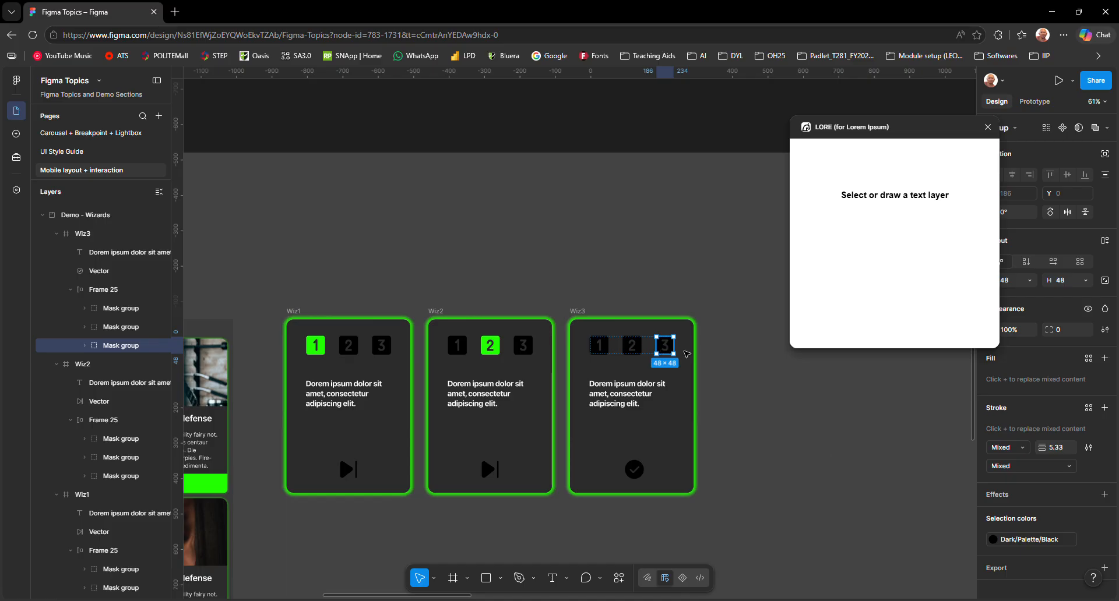
{"action": "left_click", "coordinate": [993, 540]}
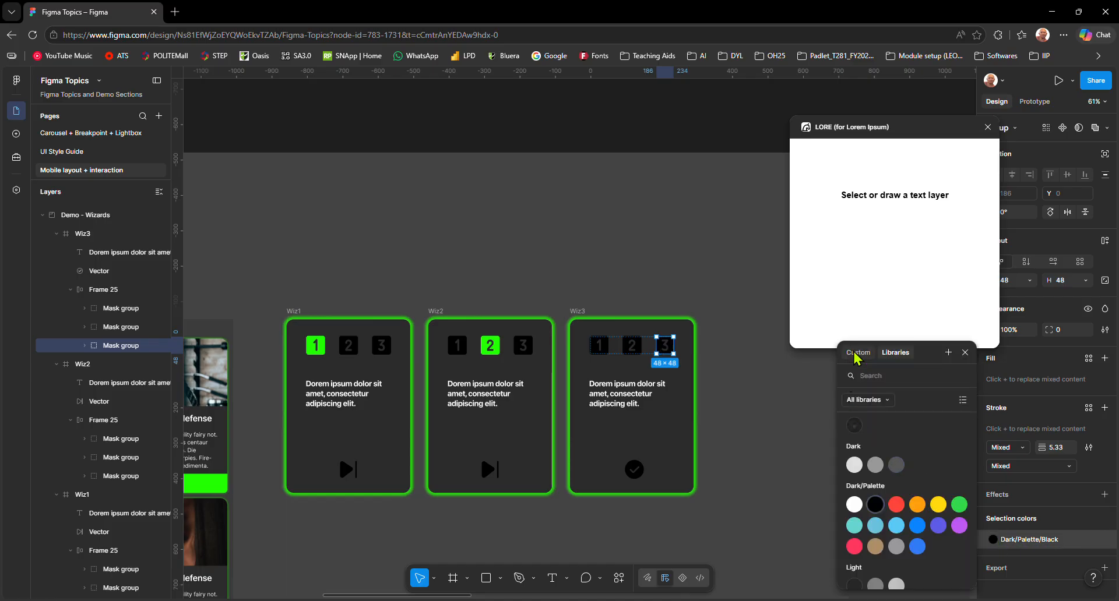
{"action": "left_click", "coordinate": [859, 352]}
{"action": "left_click", "coordinate": [879, 562]}
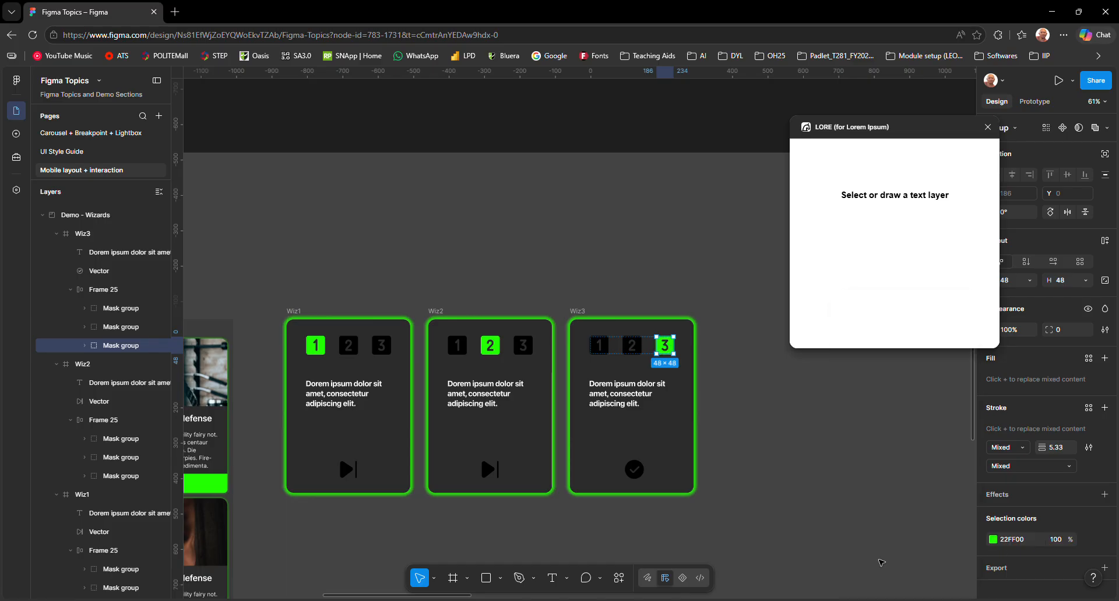
{"action": "left_click", "coordinate": [783, 468]}
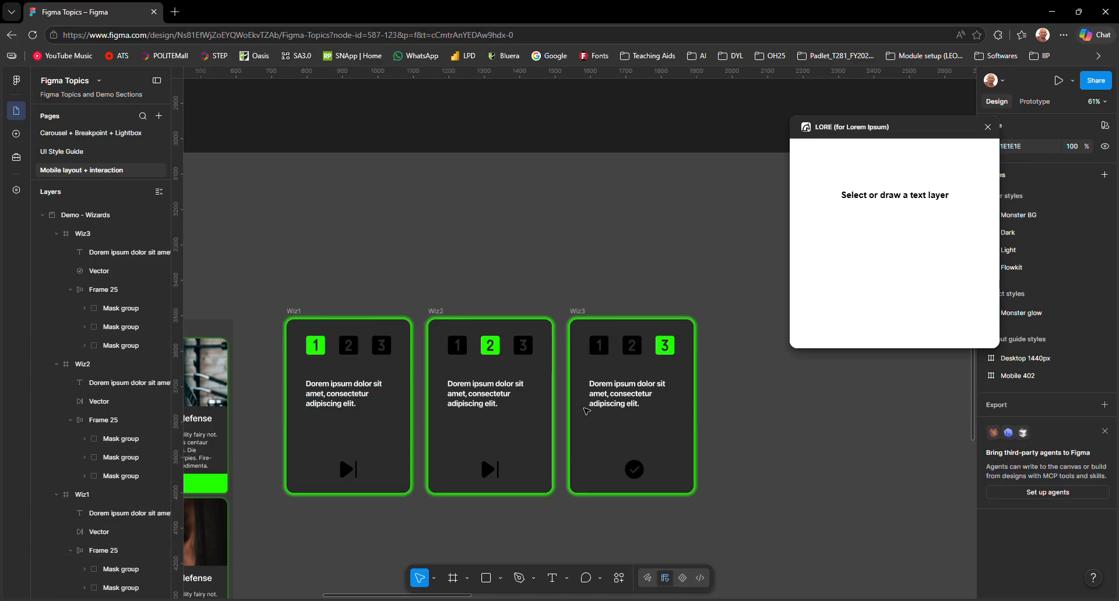
- Fill the next icons in Wiz1 and Wiz2 and the checkmark in Wiz3 with the medium grey from the Dark library colors
{"action": "left_click", "coordinate": [350, 473]}
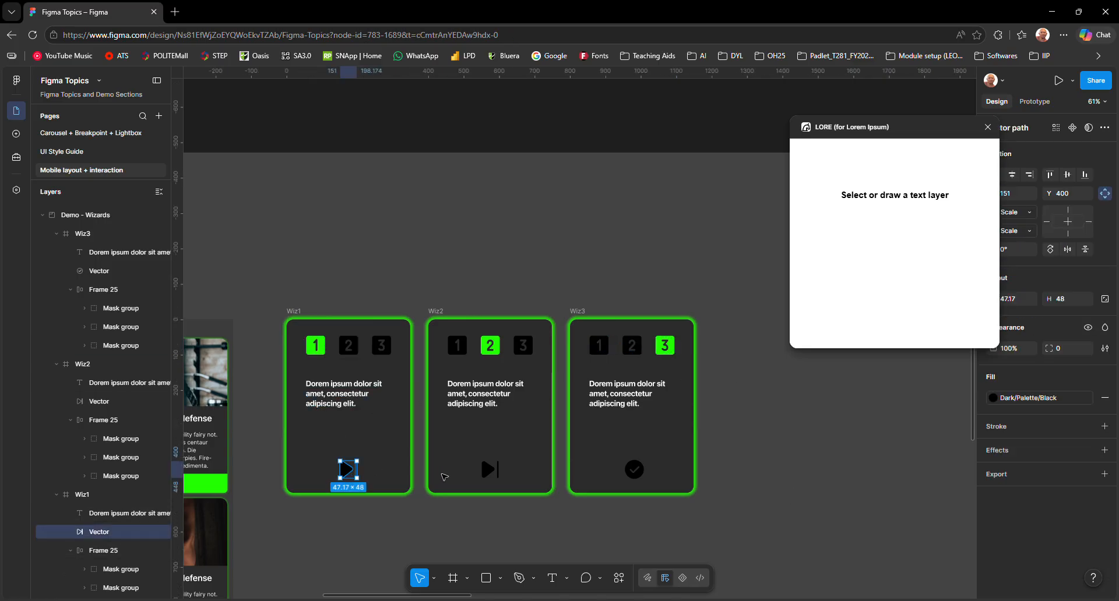
{"action": "left_click", "coordinate": [488, 470]}
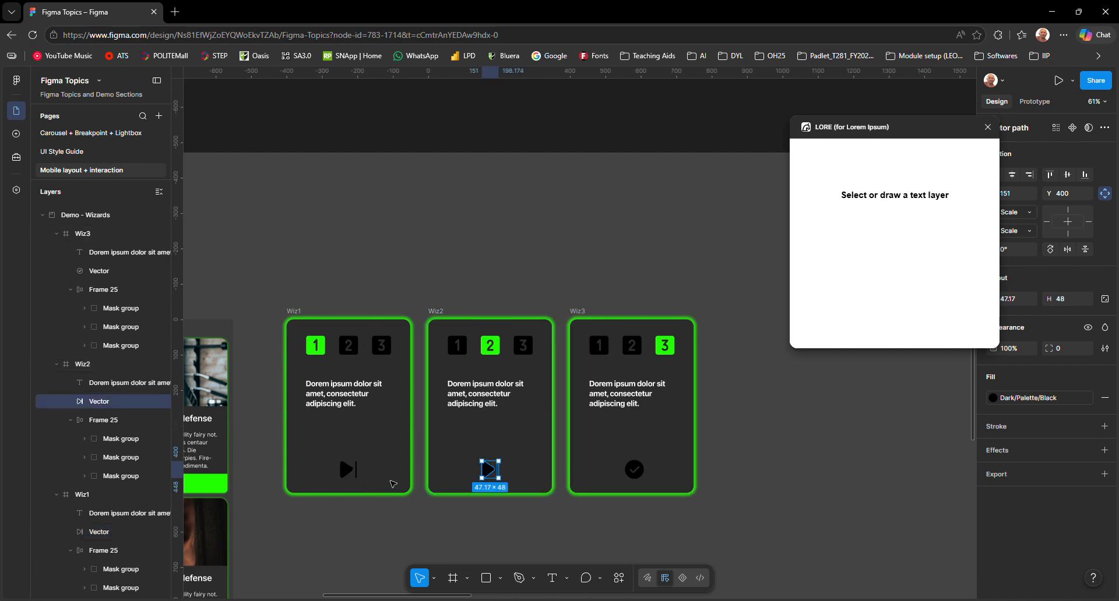
{"action": "left_click", "coordinate": [348, 471], "text": "shift"}
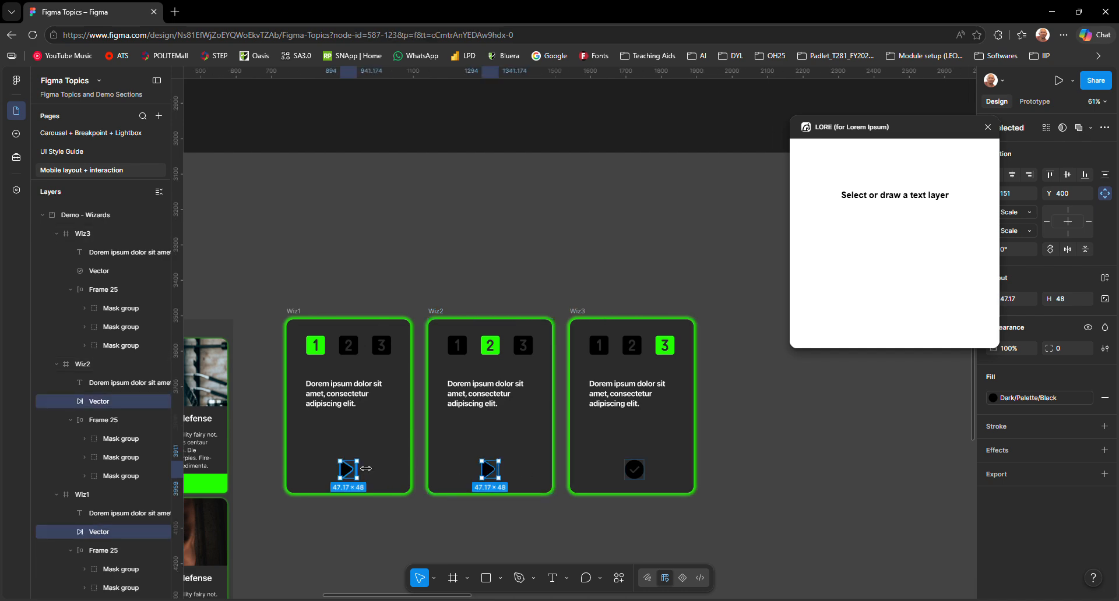
{"action": "left_click", "coordinate": [634, 470], "text": "shift"}
{"action": "left_click", "coordinate": [992, 398]}
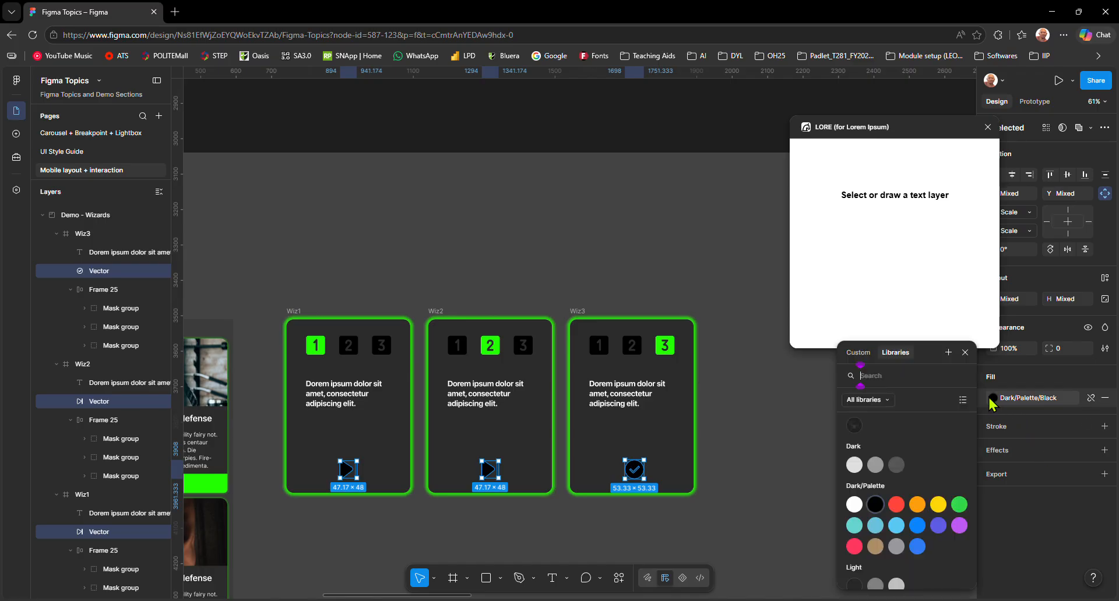
{"action": "left_click", "coordinate": [895, 467]}
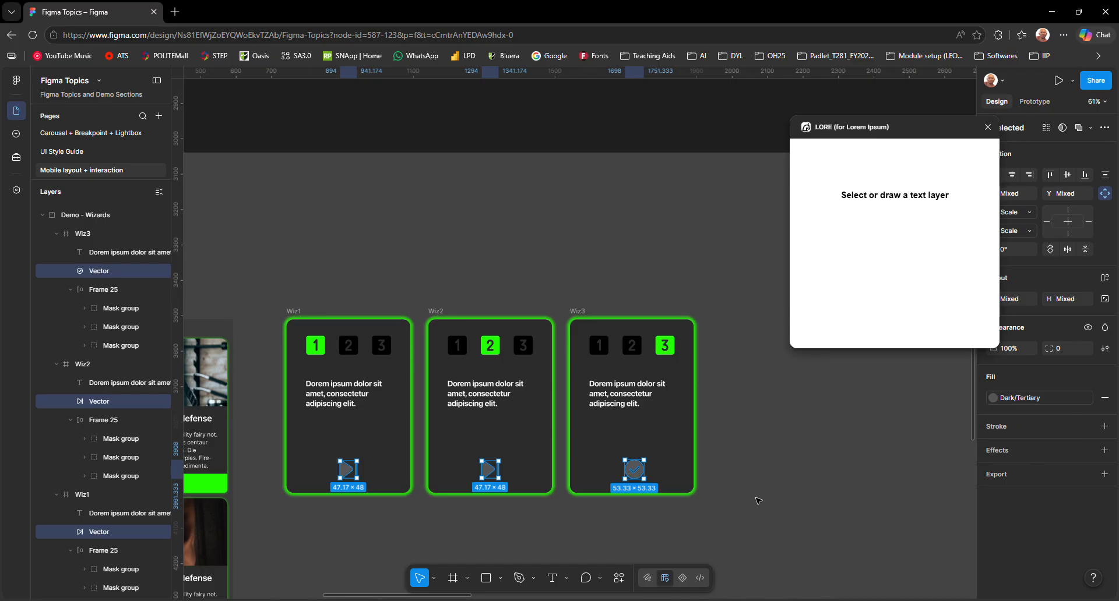
{"action": "left_click", "coordinate": [993, 398]}
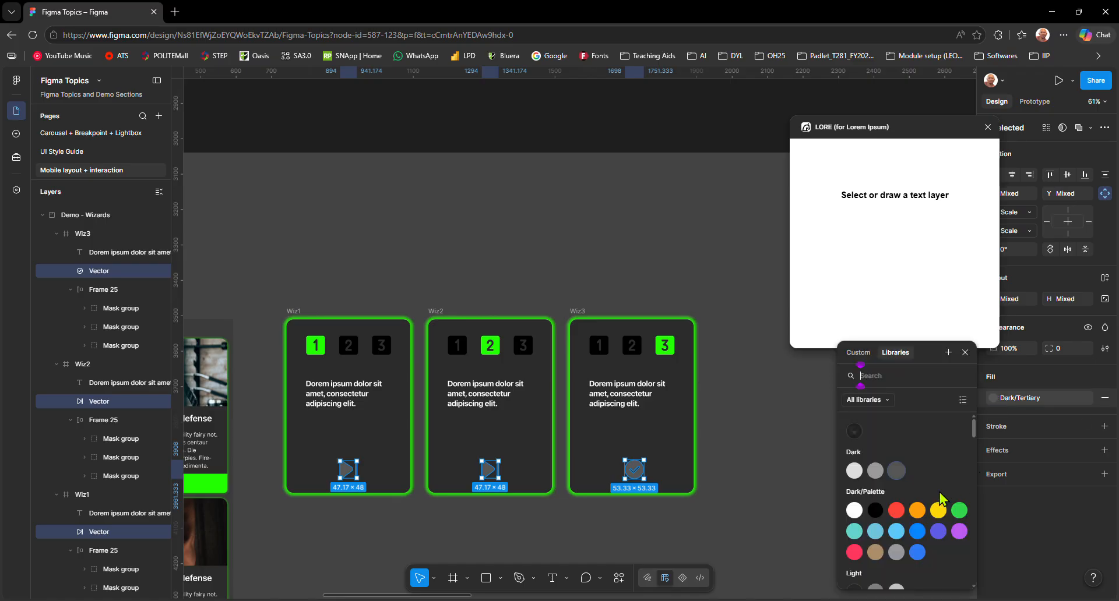
{"action": "left_click", "coordinate": [874, 471]}
{"action": "left_click", "coordinate": [770, 510]}
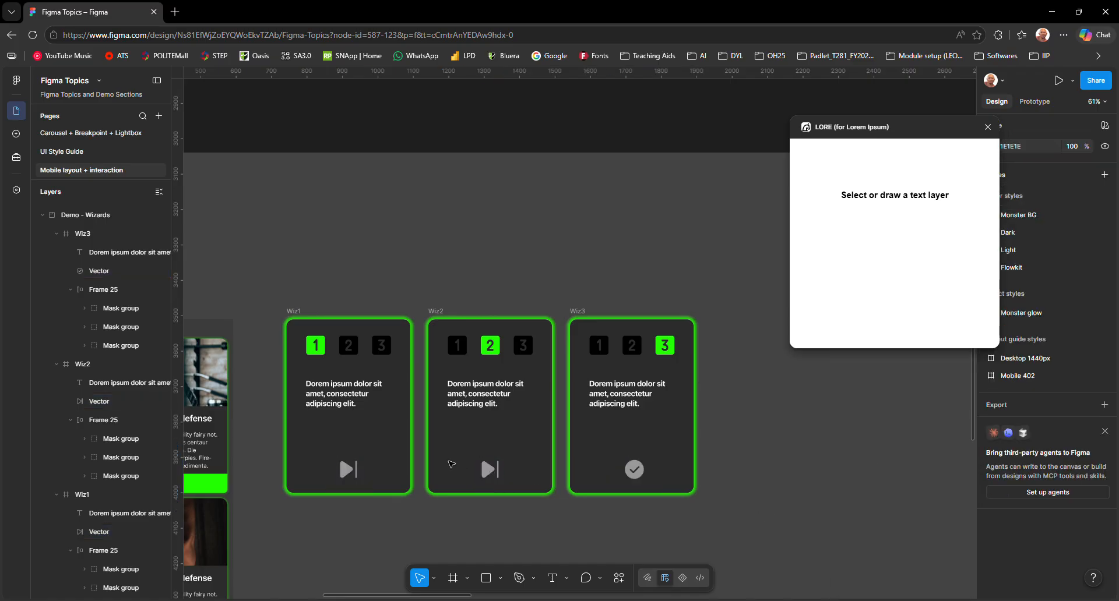
- Close the LORE plugin window
{"action": "left_click", "coordinate": [365, 254]}
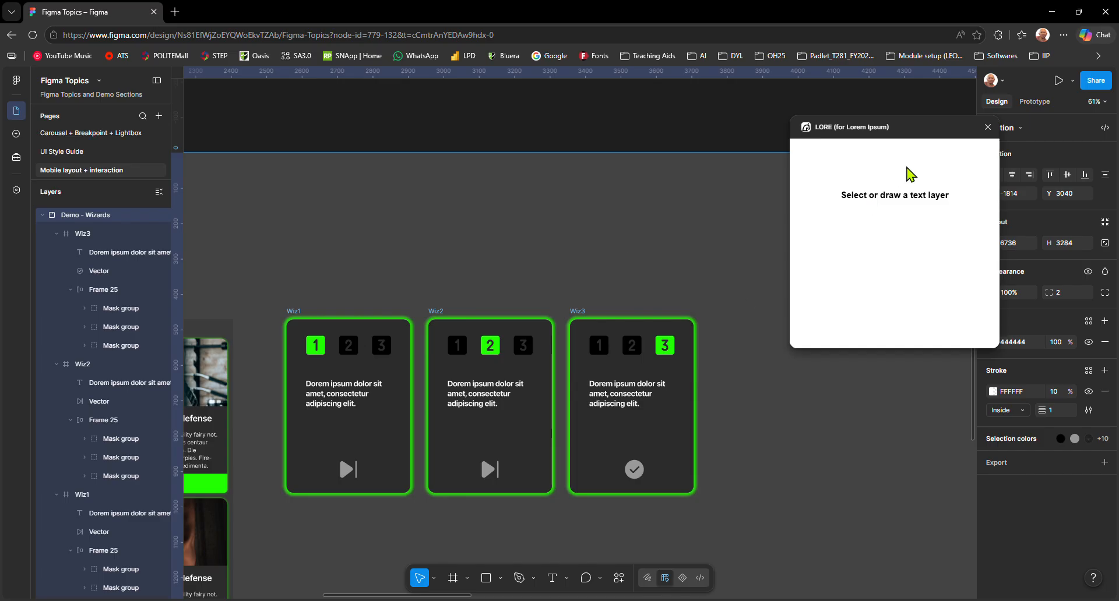
{"action": "left_click", "coordinate": [987, 127]}
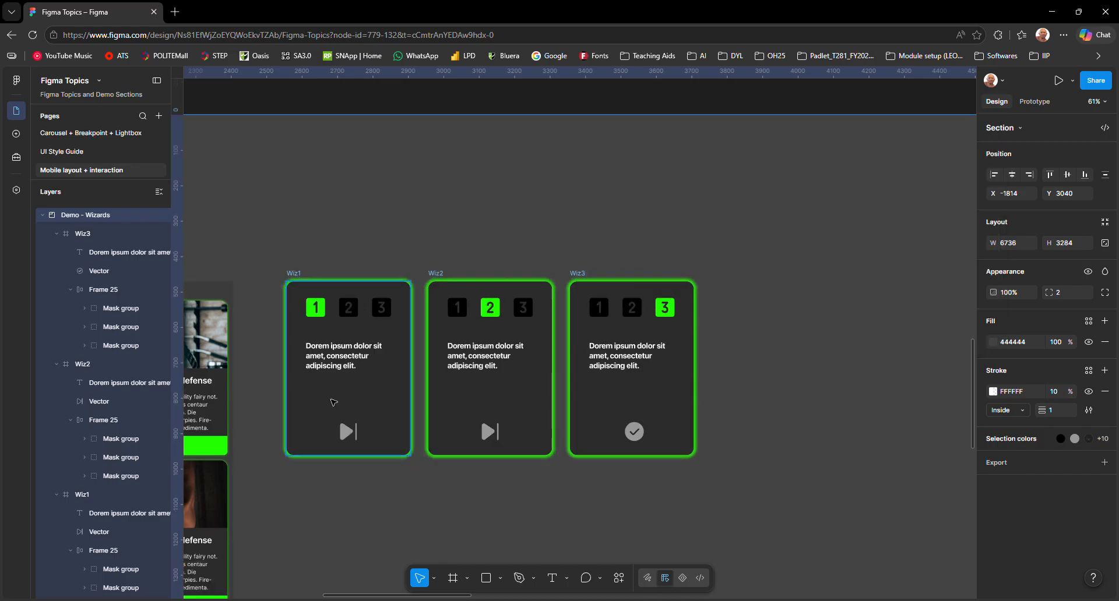
- Remove the existing on-tap Wiz1 overlay interaction from the first card's Sign up button in the iPhone 17 - 6 frame
{"action": "scroll", "coordinate": [337, 414], "scroll_direction": "down", "scroll_amount": 2}
{"action": "left_click_drag", "start_coordinate": [290, 425], "coordinate": [551, 421]}
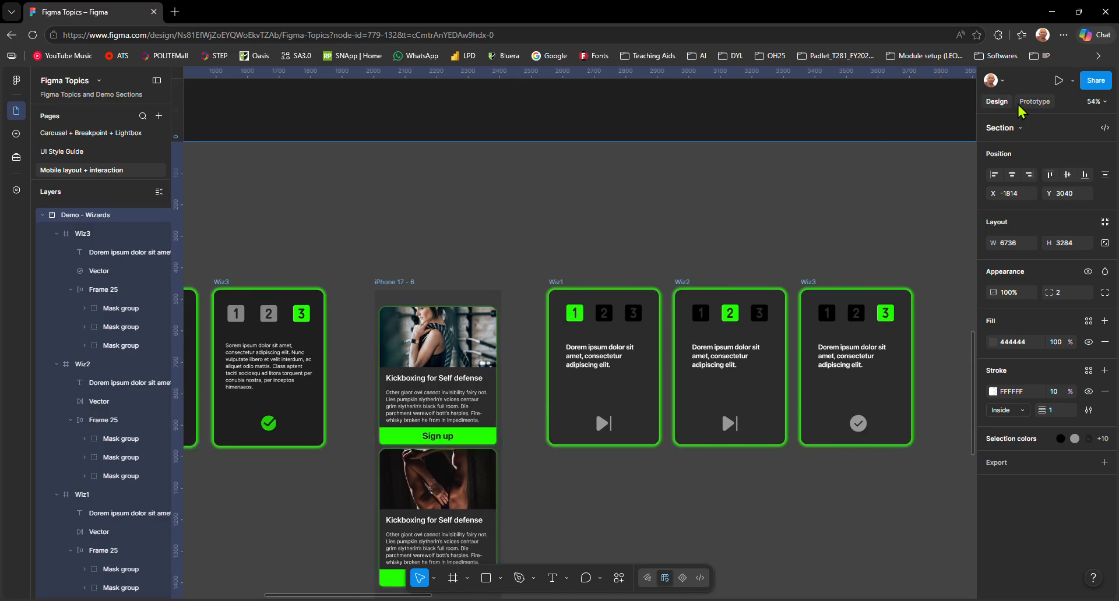
{"action": "left_click", "coordinate": [482, 263]}
{"action": "left_click", "coordinate": [440, 441]}
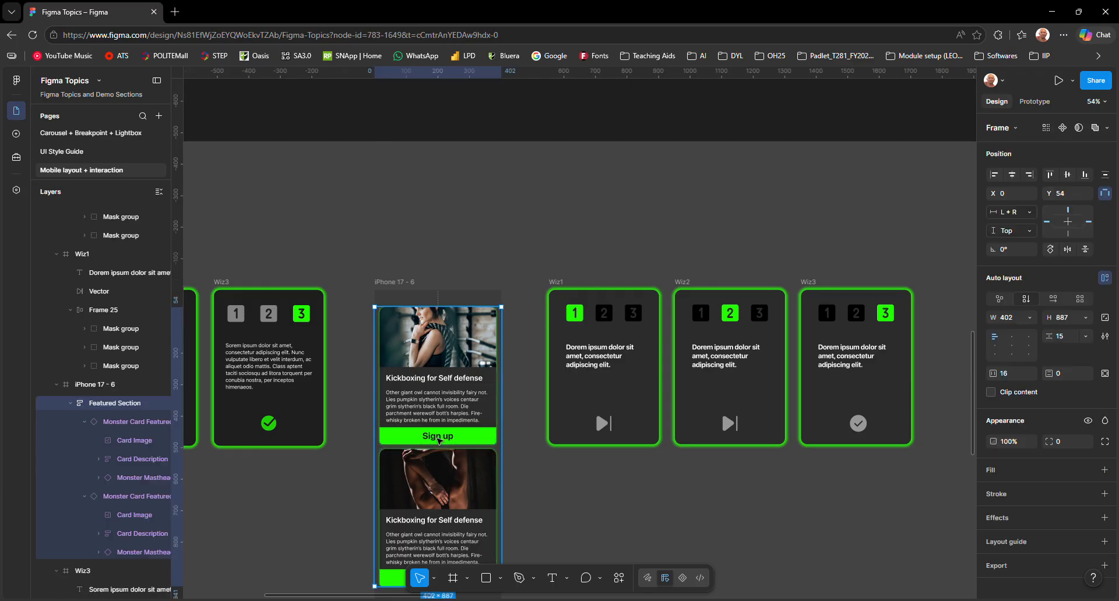
{"action": "double_click", "coordinate": [440, 441]}
{"action": "double_click", "coordinate": [440, 441]}
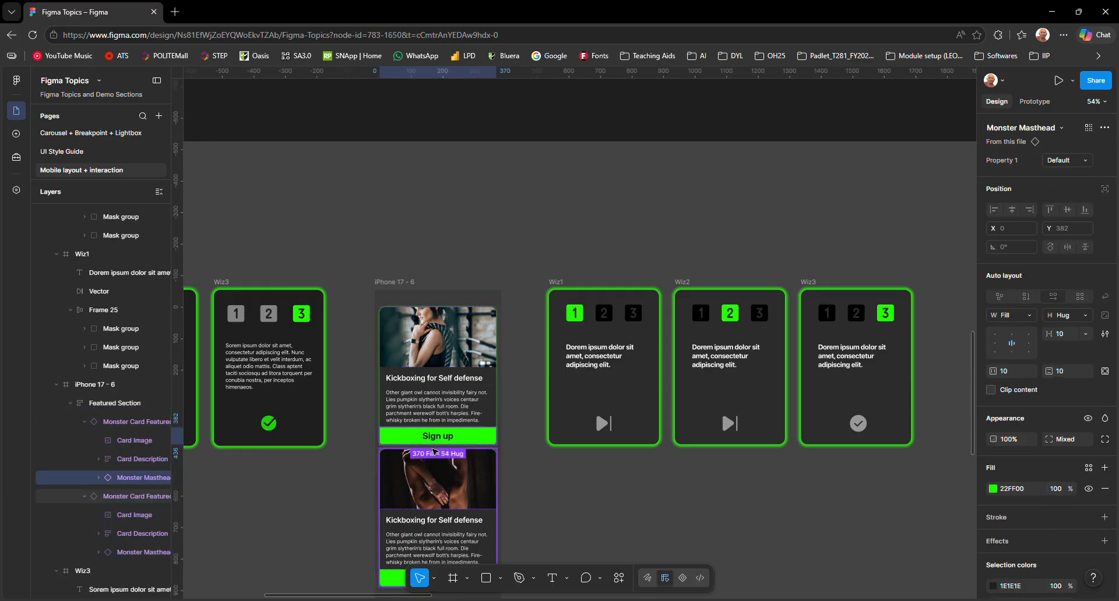
{"action": "left_click", "coordinate": [1032, 104]}
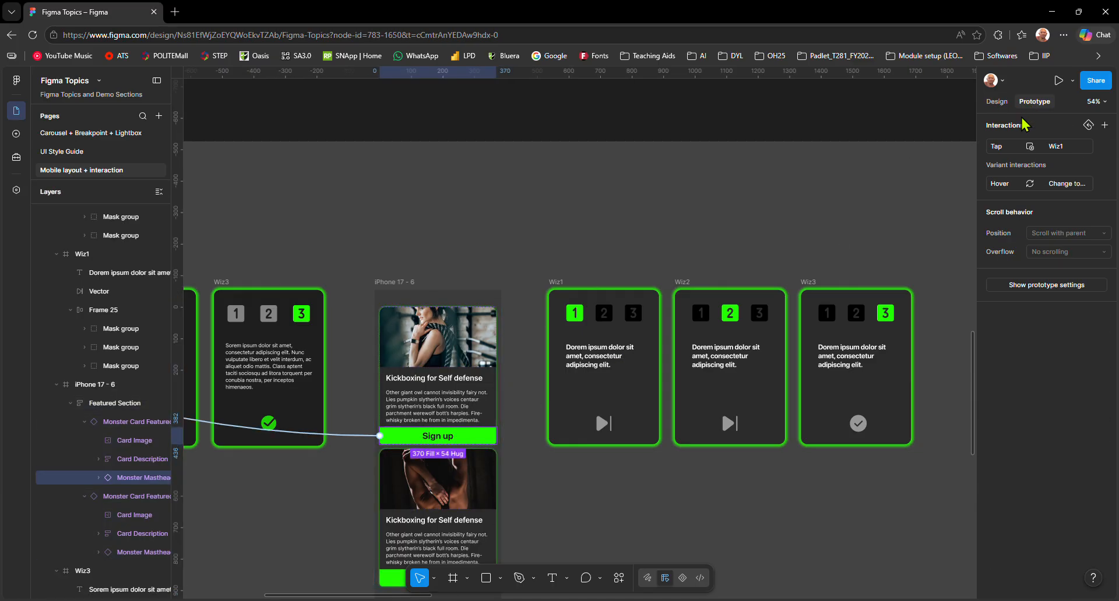
{"action": "left_click", "coordinate": [1008, 149]}
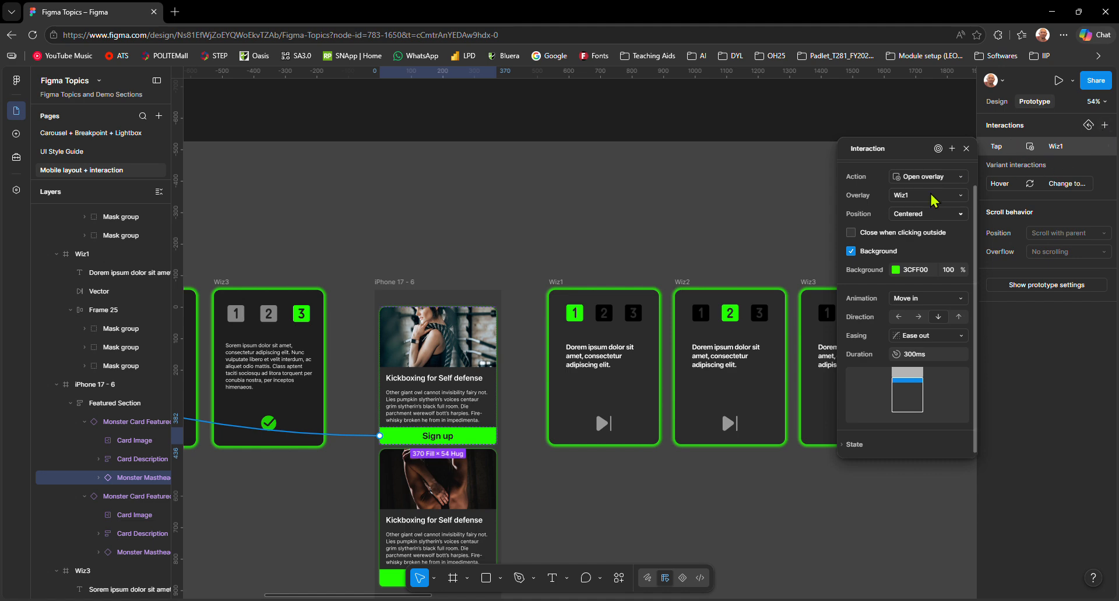
{"action": "left_click", "coordinate": [1104, 150]}
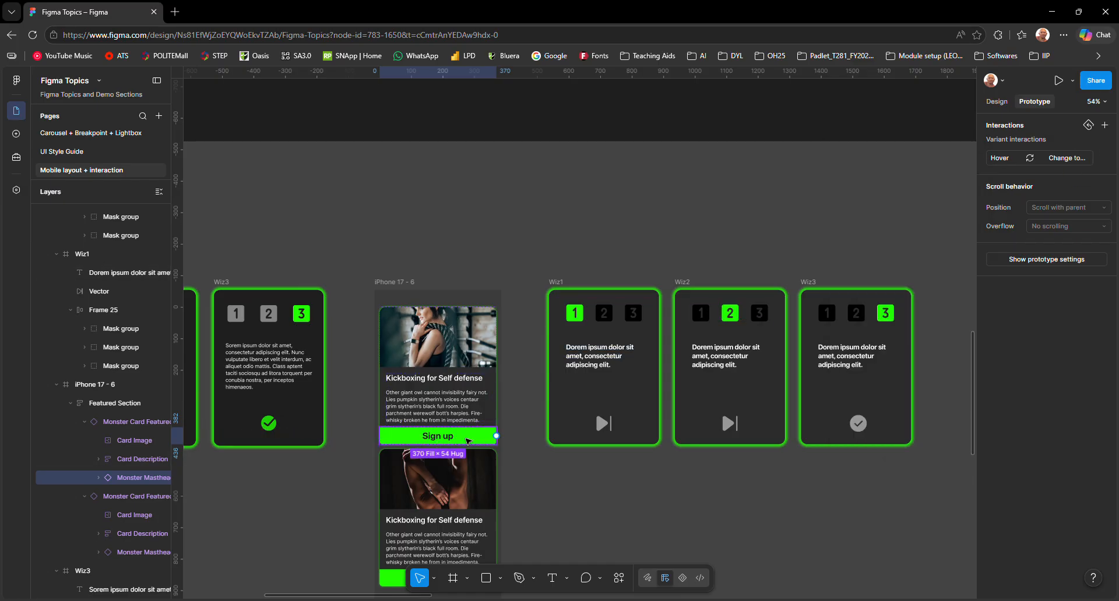
- Add an on-tap interaction to the Sign up button that opens the adjacent new Wiz1 frame as an overlay
{"action": "left_click", "coordinate": [1104, 124]}
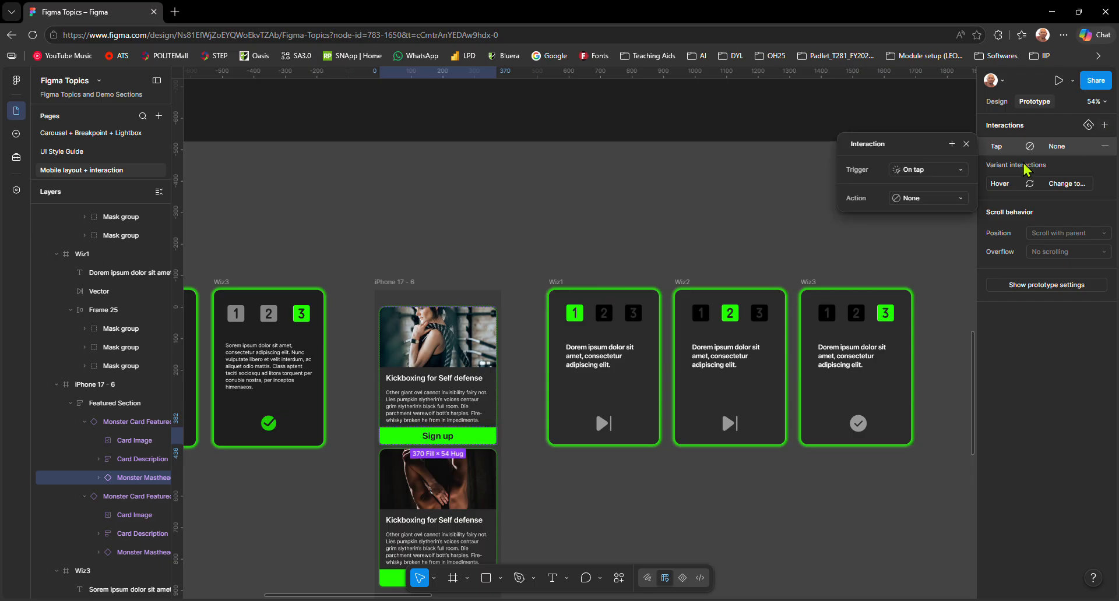
{"action": "left_click", "coordinate": [927, 201]}
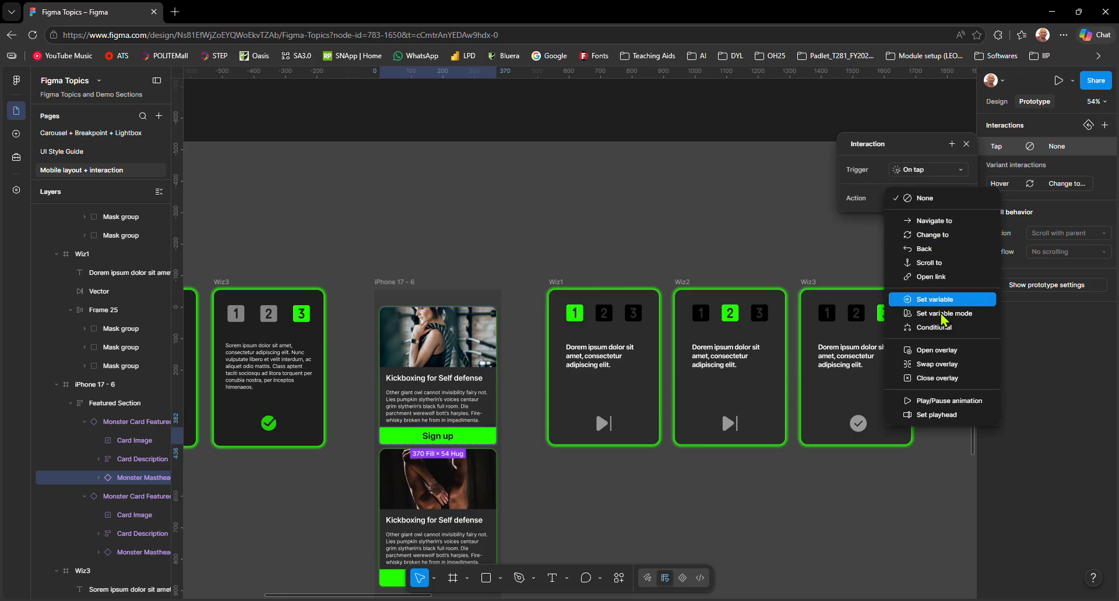
{"action": "left_click", "coordinate": [962, 351]}
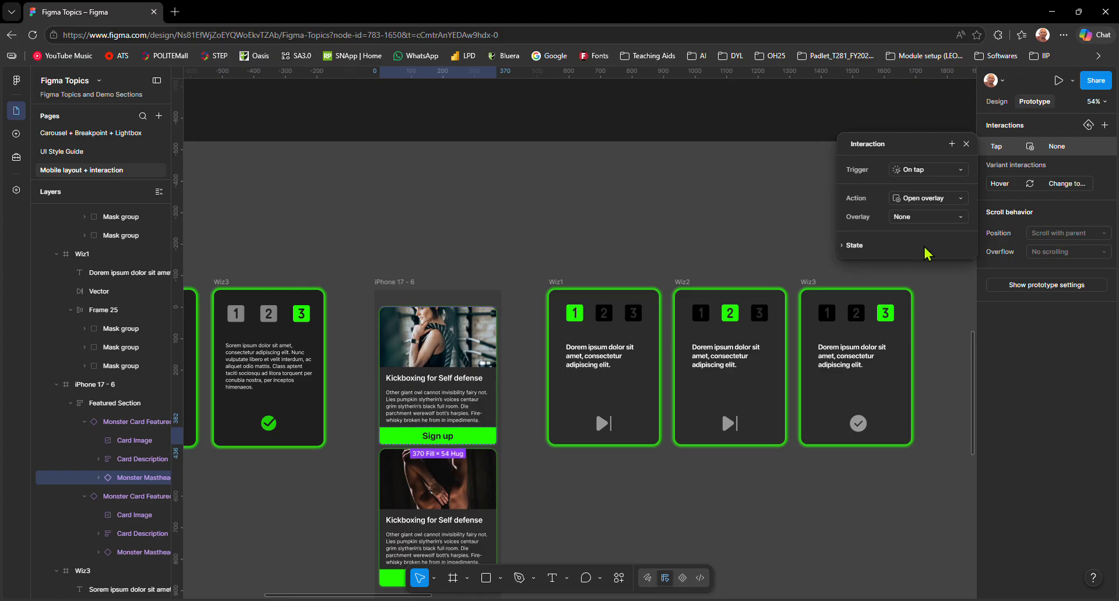
{"action": "left_click", "coordinate": [928, 220]}
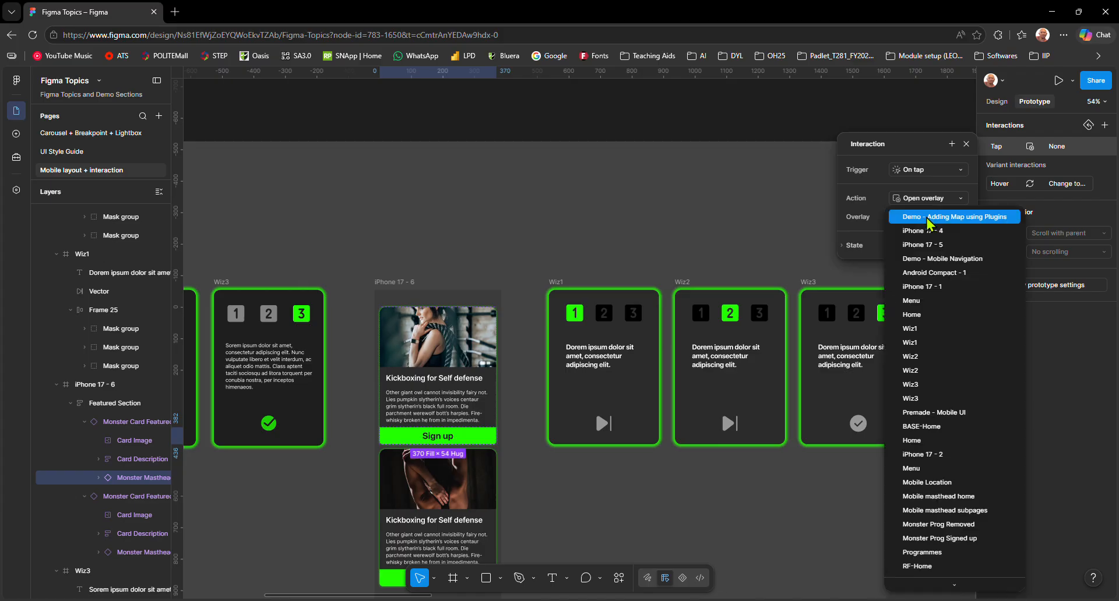
{"action": "left_click", "coordinate": [934, 344]}
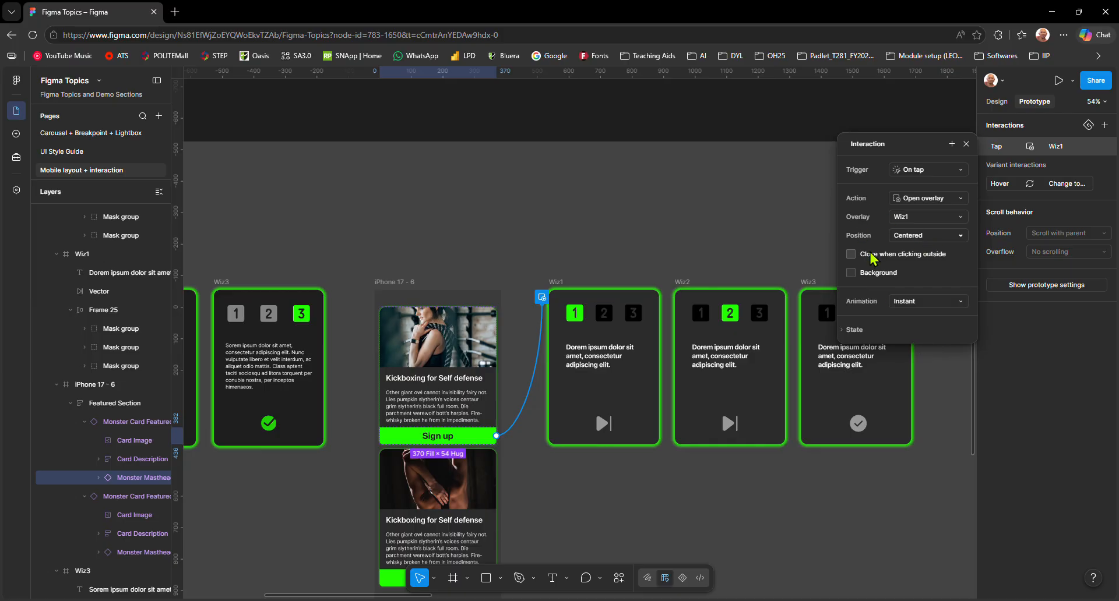
- Give the Wiz1 overlay a background in the page's bright green 22FF00 at 20% opacity
{"action": "left_click", "coordinate": [874, 273]}
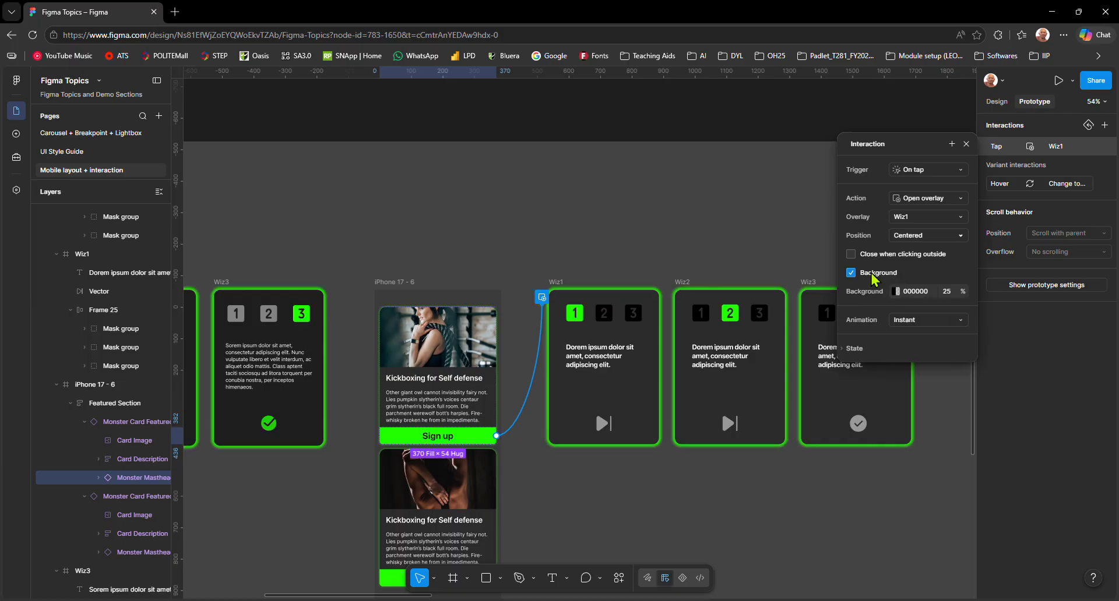
{"action": "left_click", "coordinate": [897, 291]}
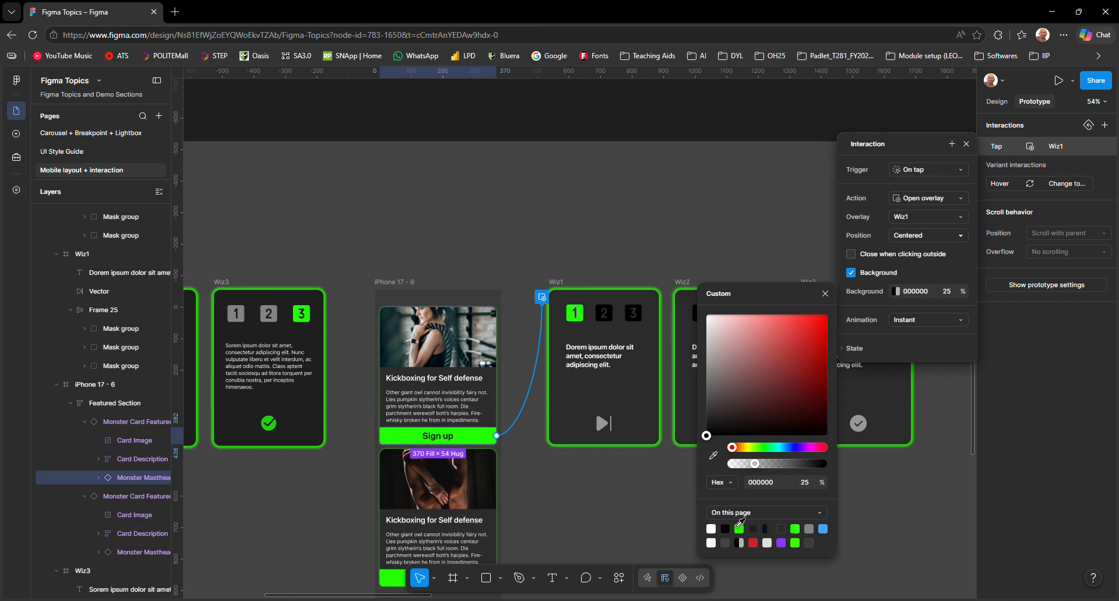
{"action": "left_click", "coordinate": [739, 528]}
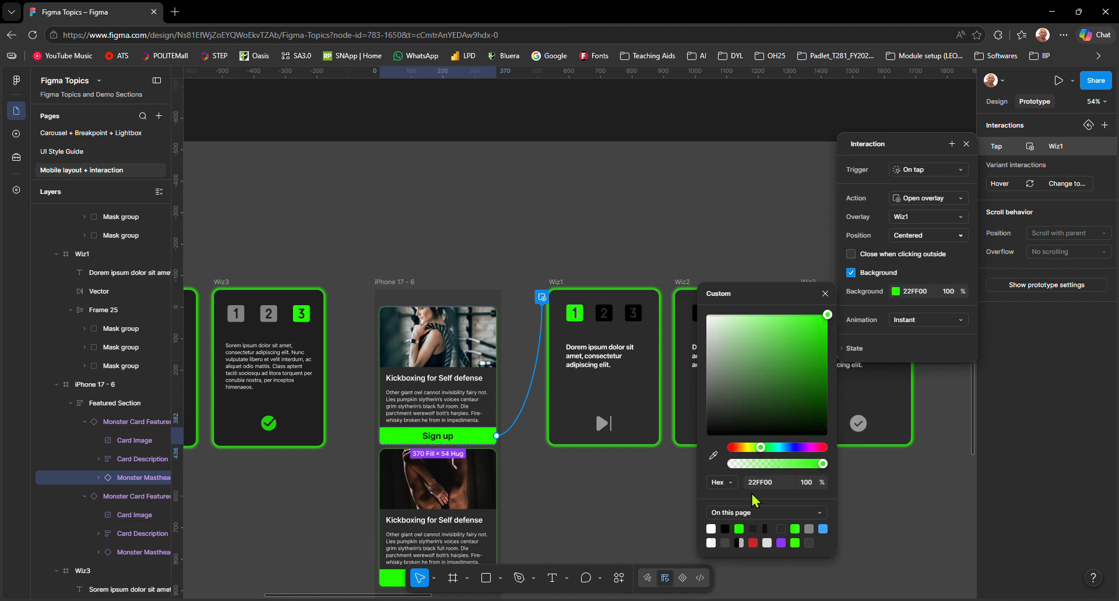
{"action": "left_click", "coordinate": [958, 296]}
{"action": "left_click", "coordinate": [896, 292]}
{"action": "left_click", "coordinate": [794, 529]}
{"action": "left_click", "coordinate": [795, 542]}
{"action": "left_click", "coordinate": [739, 529]}
{"action": "left_click", "coordinate": [949, 291]}
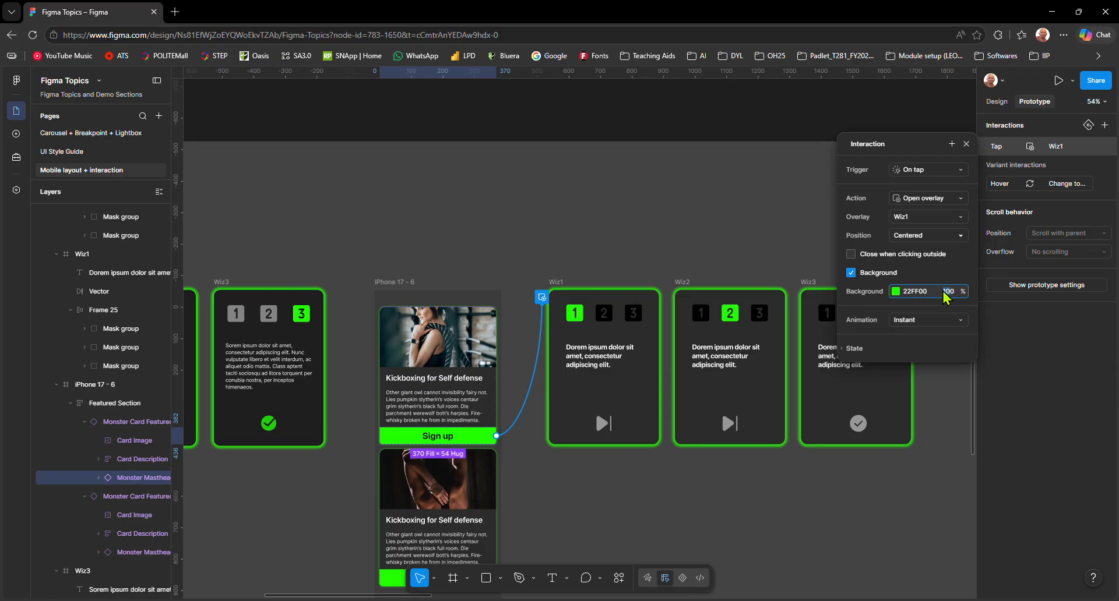
{"action": "key", "text": "Return"}
{"action": "left_click", "coordinate": [915, 322]}
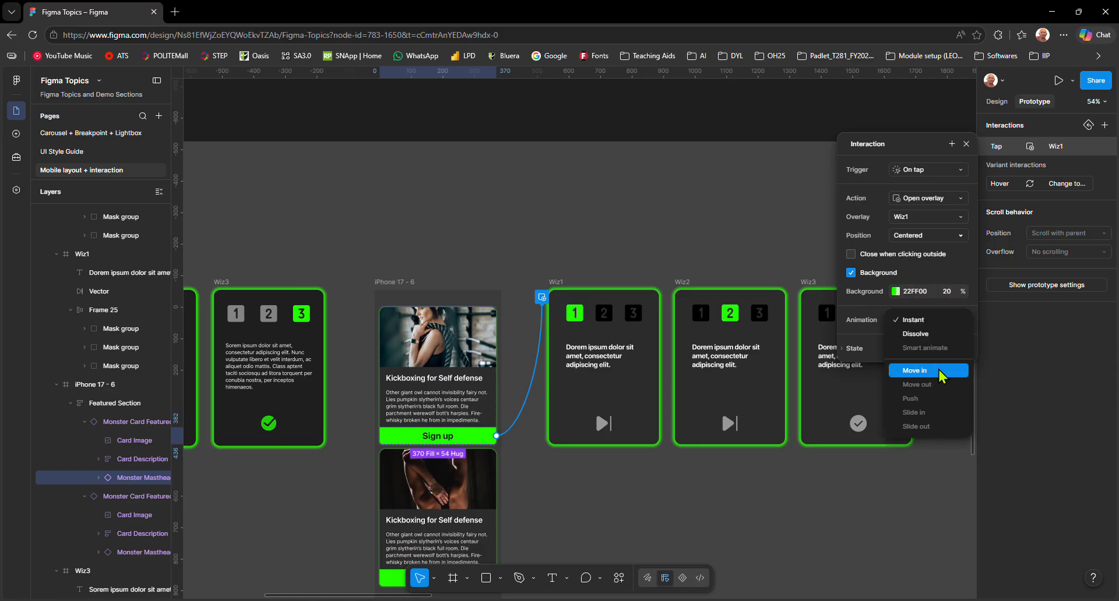
{"action": "left_click", "coordinate": [865, 343]}
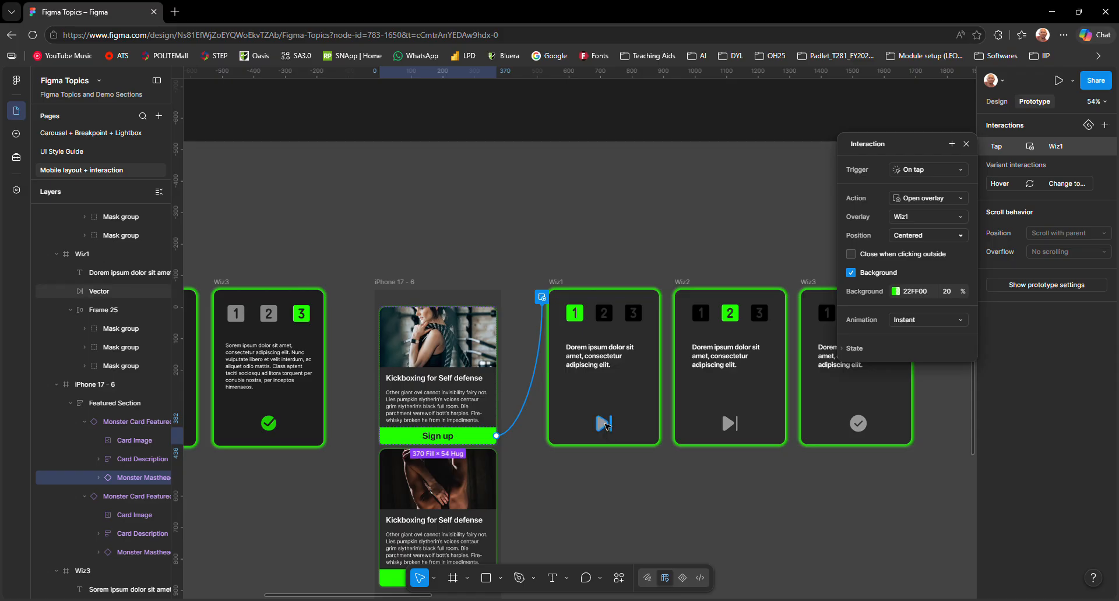
- Add an on-tap interaction to the next icon in Wiz1 that swaps the overlay to Wiz2 with Smart animate
{"action": "left_click", "coordinate": [605, 428]}
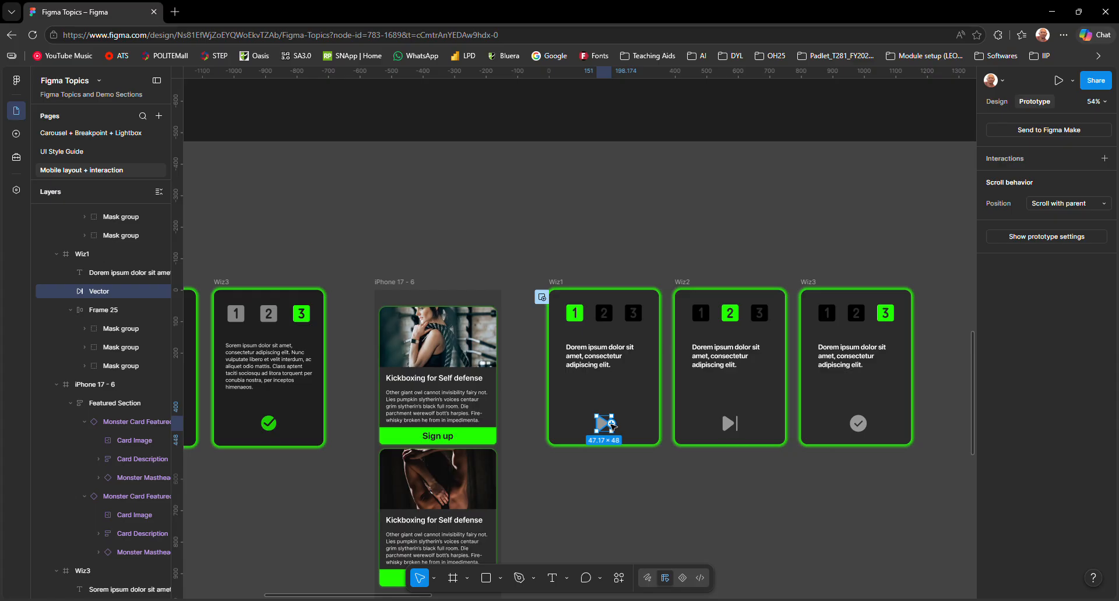
{"action": "mouse_move", "coordinate": [612, 426]}
{"action": "left_mouse_down"}
{"action": "mouse_move", "coordinate": [678, 377]}
{"action": "mouse_move", "coordinate": [689, 389]}
{"action": "mouse_move", "coordinate": [604, 427]}
{"action": "left_mouse_up"}
{"action": "left_click", "coordinate": [1104, 158]}
{"action": "left_click", "coordinate": [917, 205]}
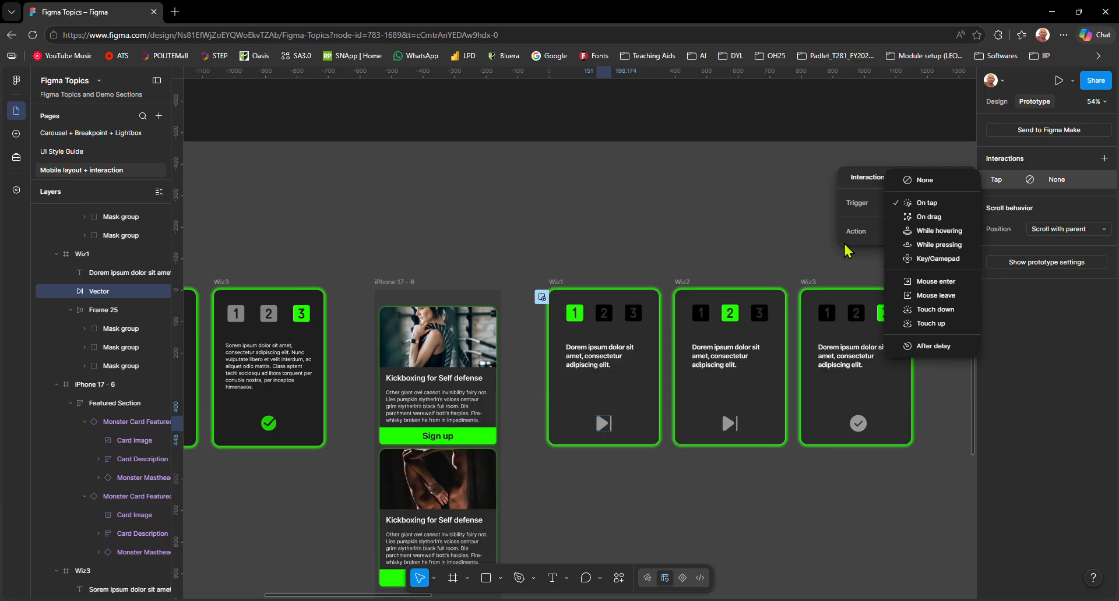
{"action": "left_click", "coordinate": [871, 235]}
{"action": "left_click", "coordinate": [932, 232]}
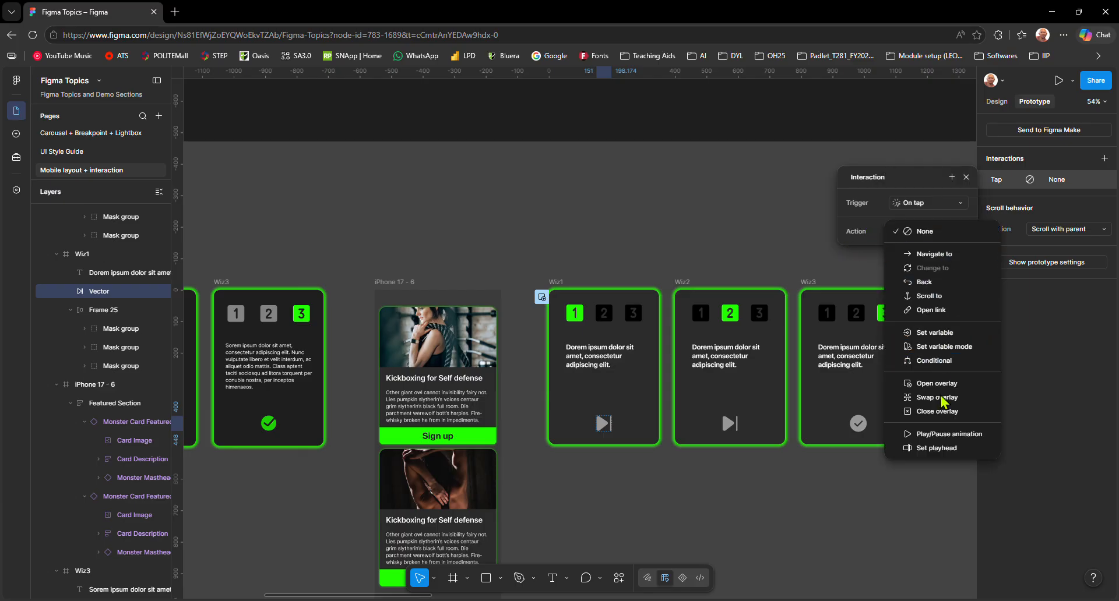
{"action": "left_click", "coordinate": [958, 399]}
{"action": "left_click", "coordinate": [936, 254]}
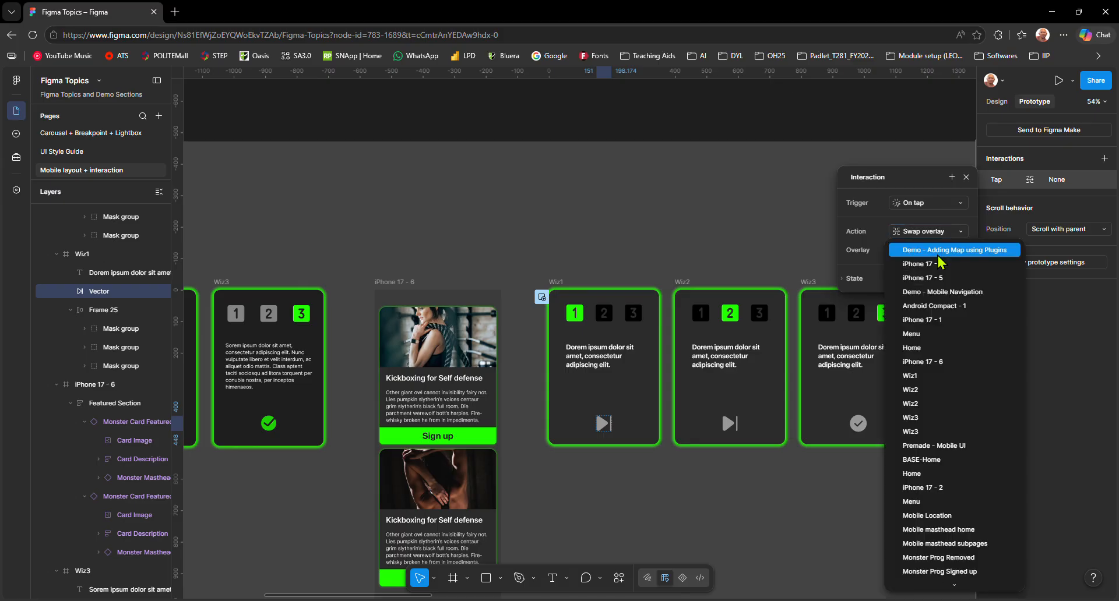
{"action": "left_click", "coordinate": [953, 406]}
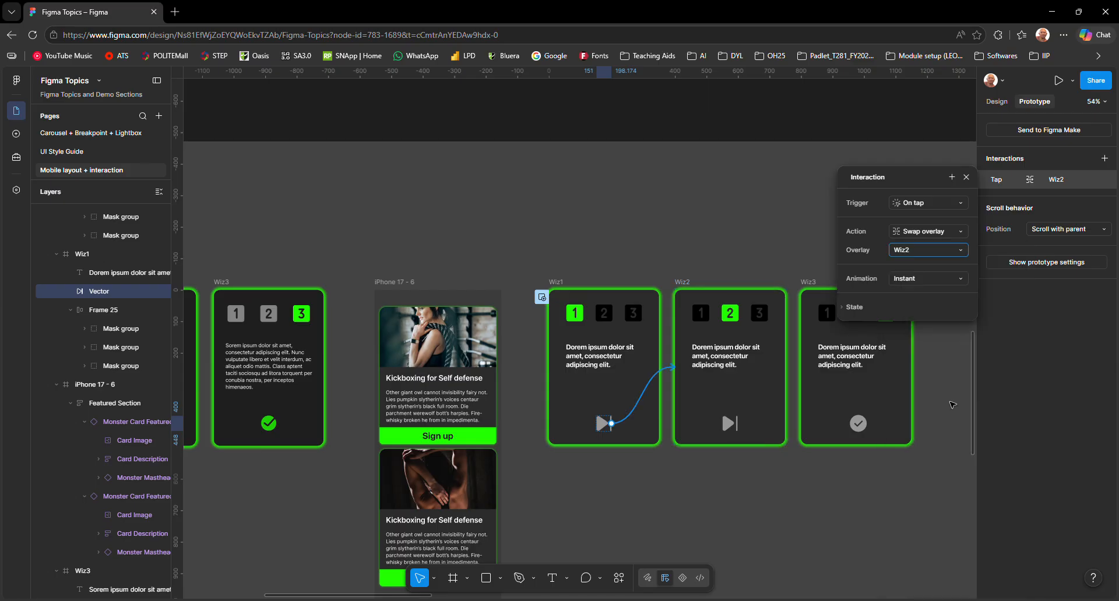
{"action": "left_click", "coordinate": [923, 279]}
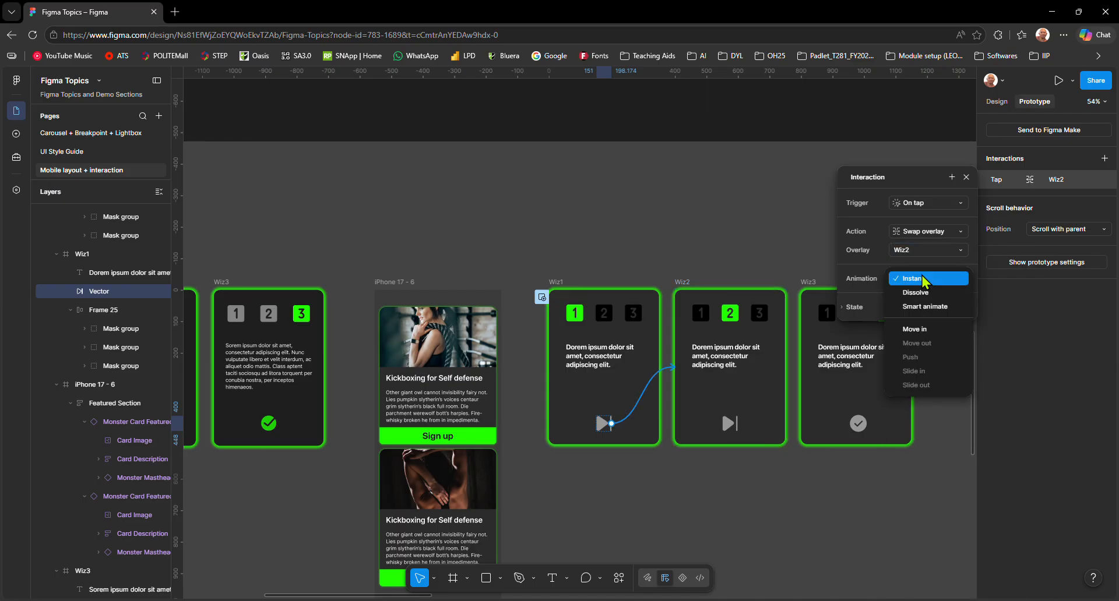
{"action": "left_click", "coordinate": [932, 307]}
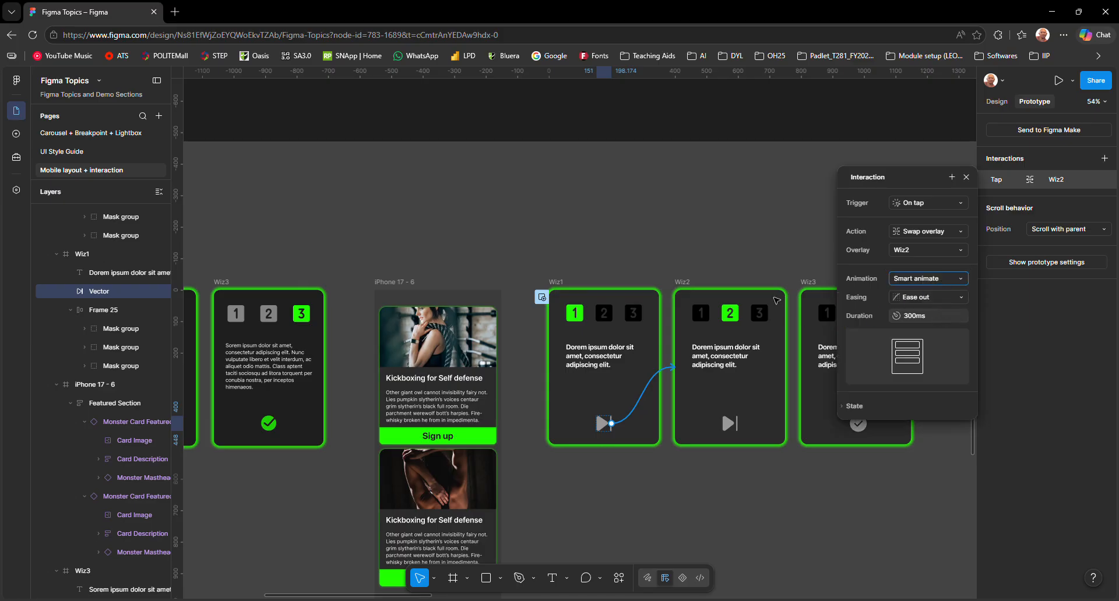
- Add an on-tap interaction to the next icon in Wiz2 that swaps the overlay to the new Wiz3
{"action": "left_click", "coordinate": [729, 424]}
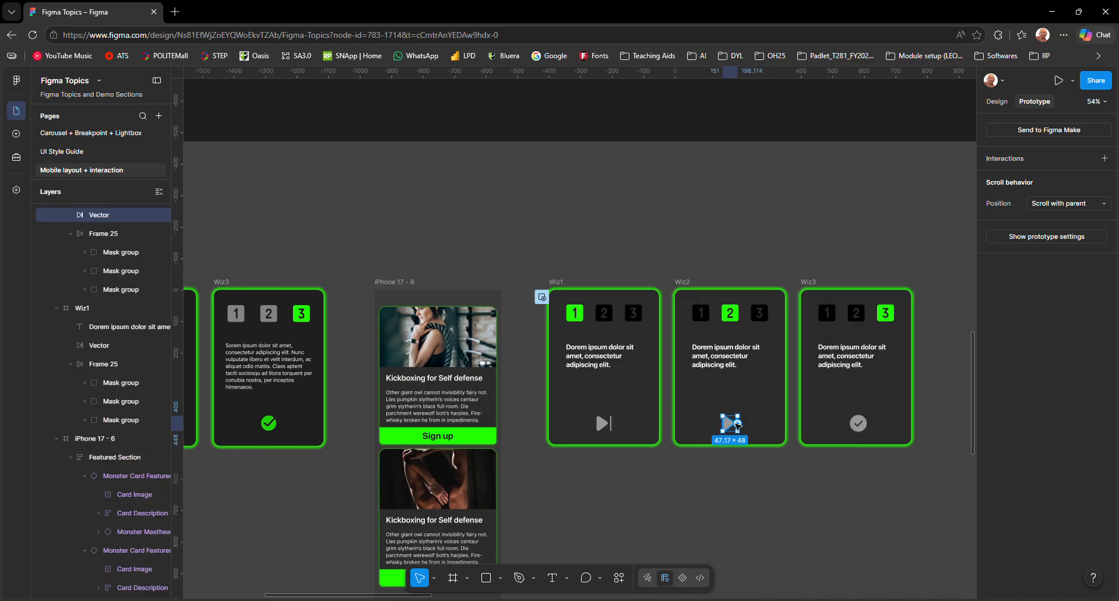
{"action": "left_click", "coordinate": [1105, 157]}
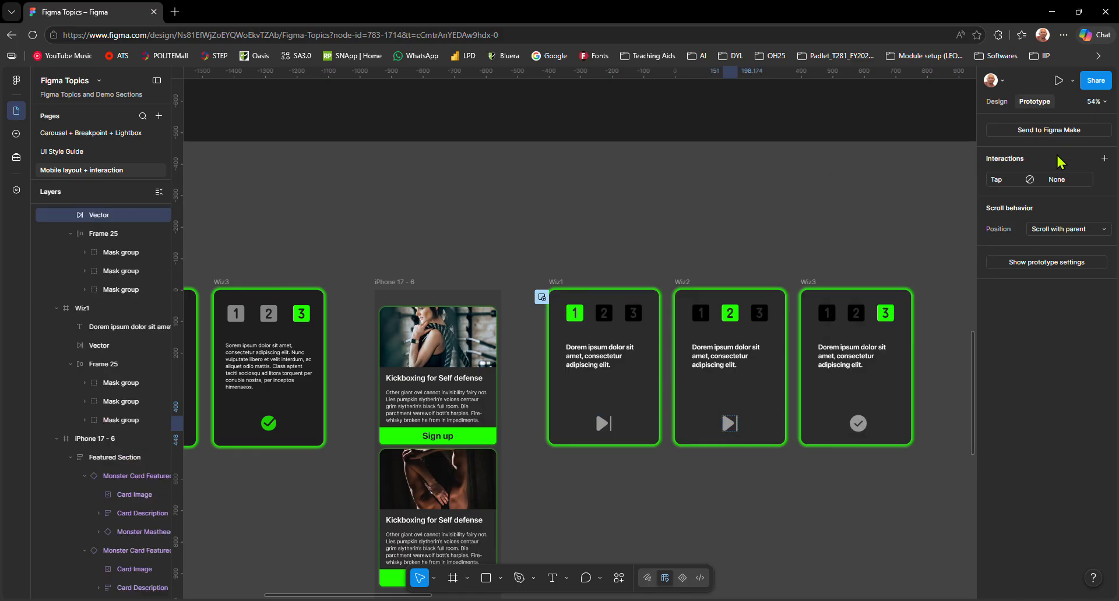
{"action": "left_click", "coordinate": [1040, 182]}
{"action": "left_click", "coordinate": [926, 236]}
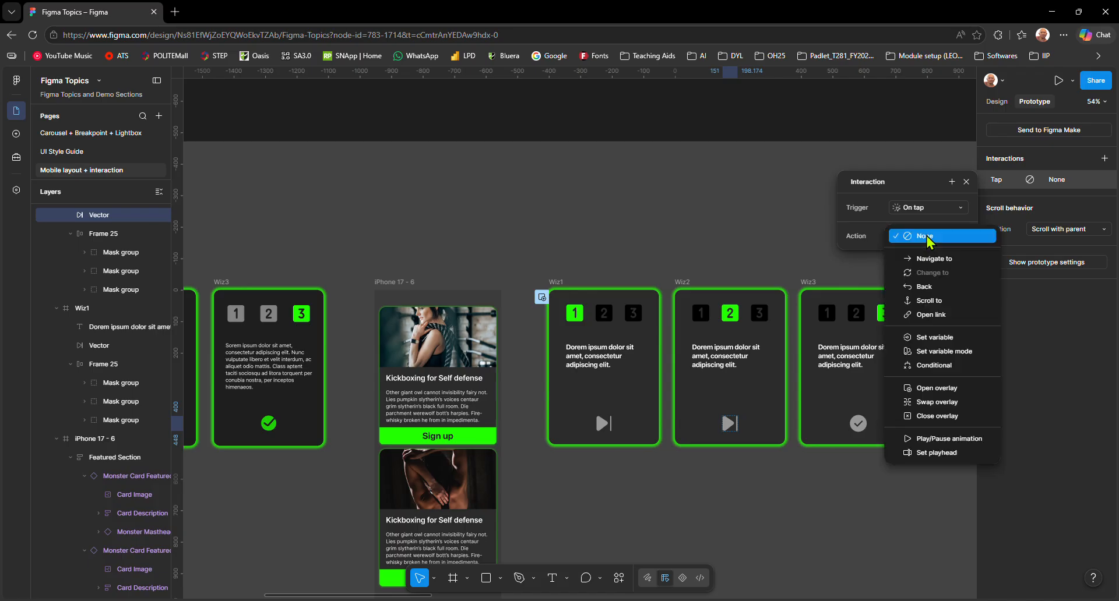
{"action": "left_click", "coordinate": [958, 402]}
{"action": "left_click", "coordinate": [935, 254]}
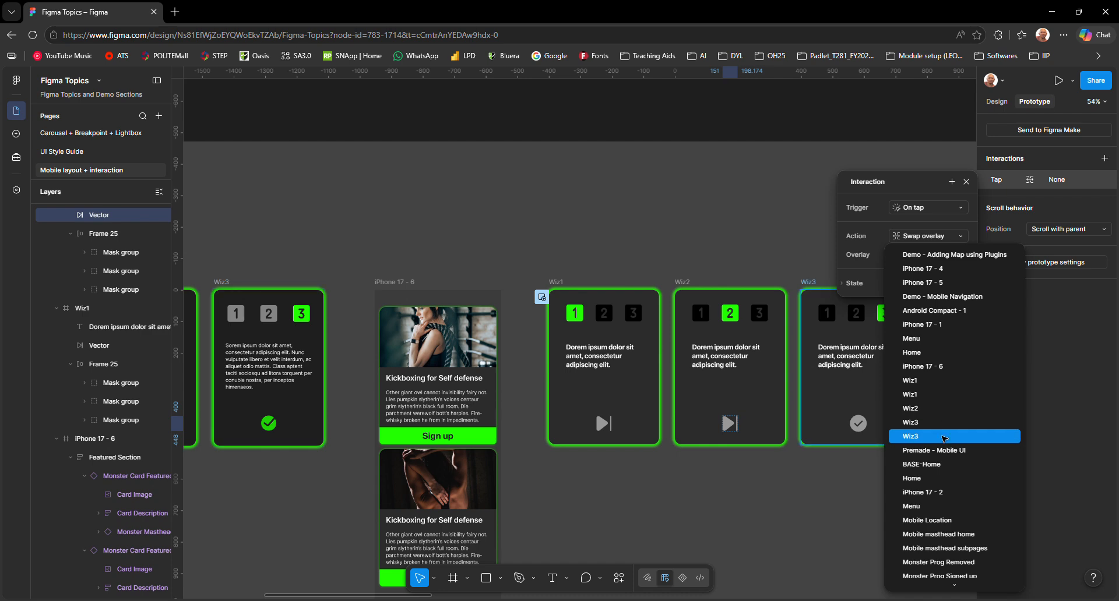
{"action": "left_click", "coordinate": [944, 438]}
{"action": "left_click", "coordinate": [884, 395]}
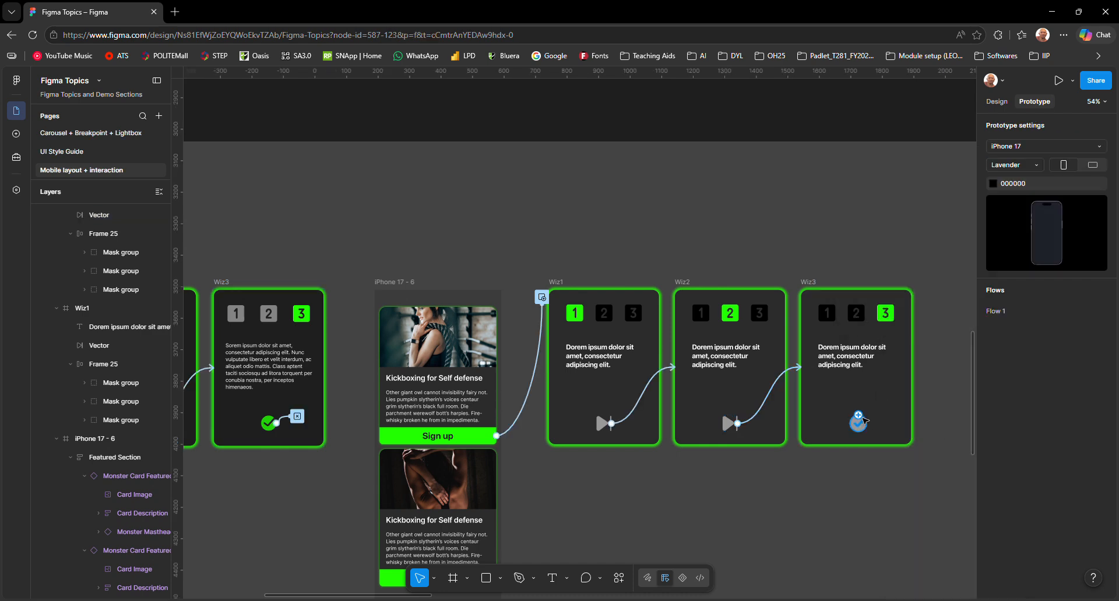
- Add an on-tap interaction to the checkmark in Wiz3 that closes the overlay
{"action": "left_click", "coordinate": [858, 425]}
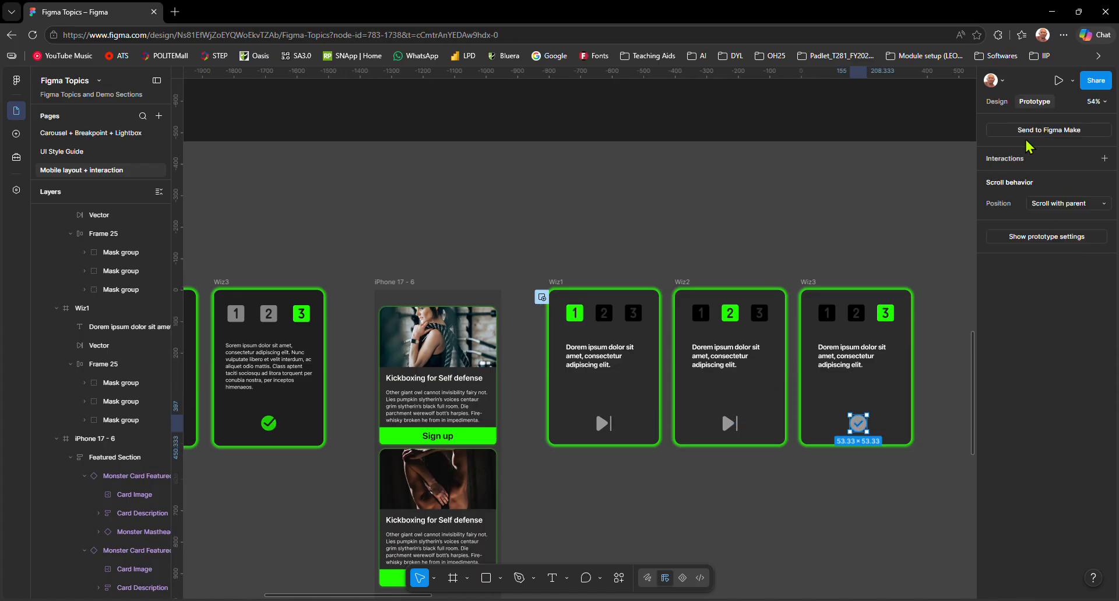
{"action": "left_click", "coordinate": [1037, 163]}
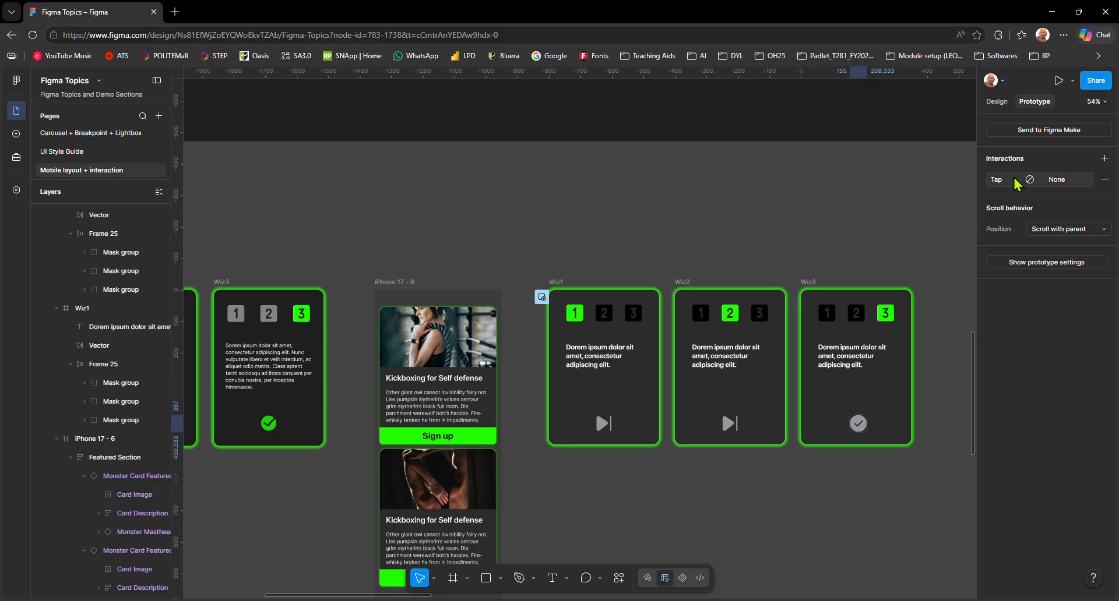
{"action": "left_click", "coordinate": [1020, 183]}
{"action": "left_click", "coordinate": [913, 234]}
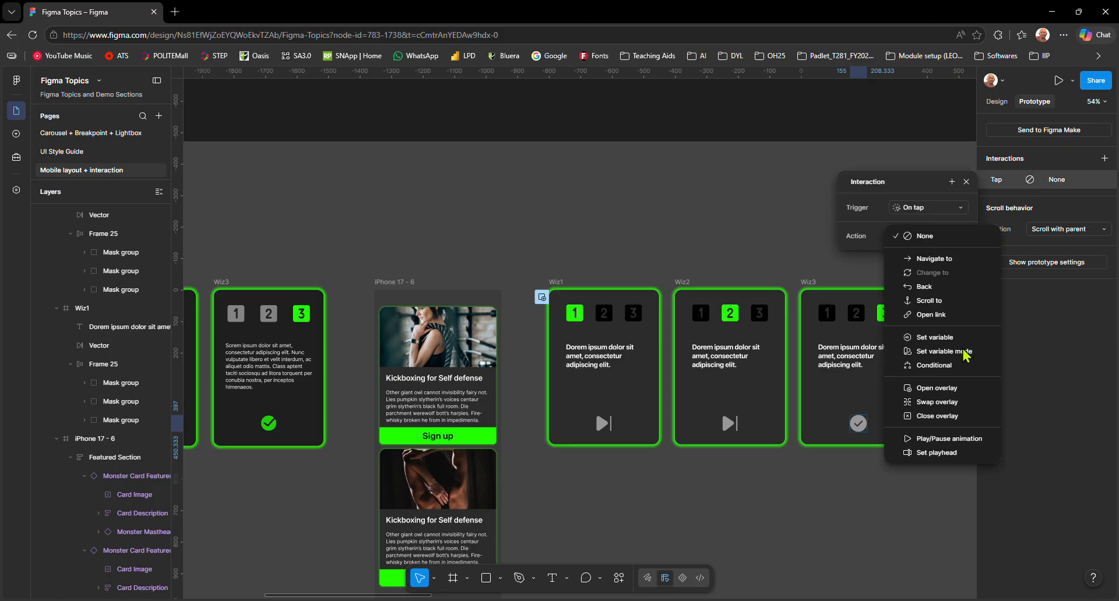
{"action": "left_click", "coordinate": [962, 419]}
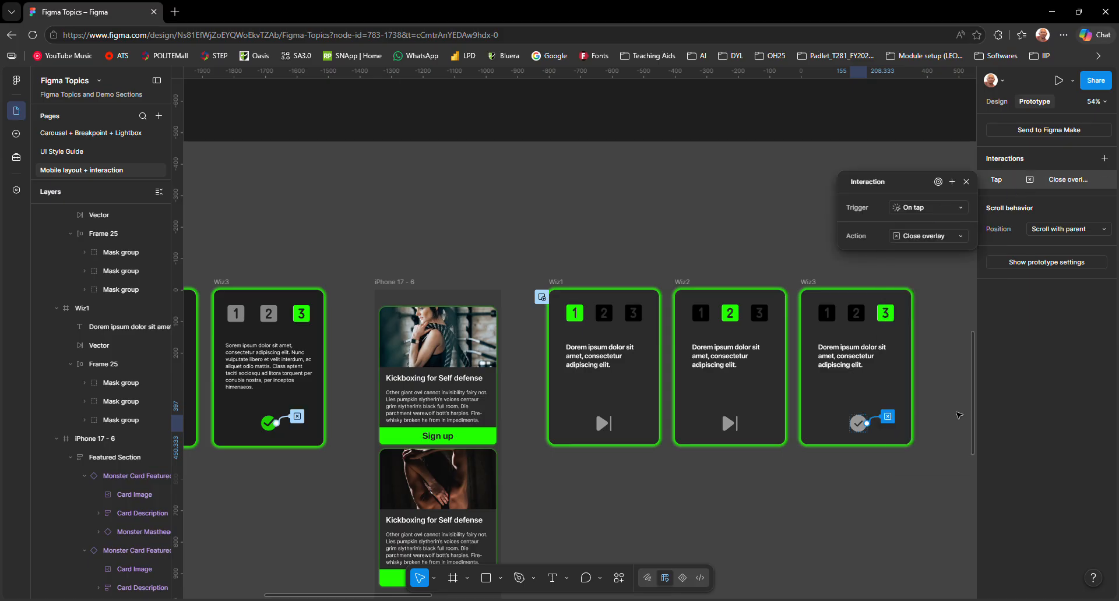
{"action": "left_click", "coordinate": [692, 255]}
- Preview the iPhone 17 - 6 prototype and go through the wizard from Sign up to the closing checkmark
{"action": "left_click", "coordinate": [408, 284]}
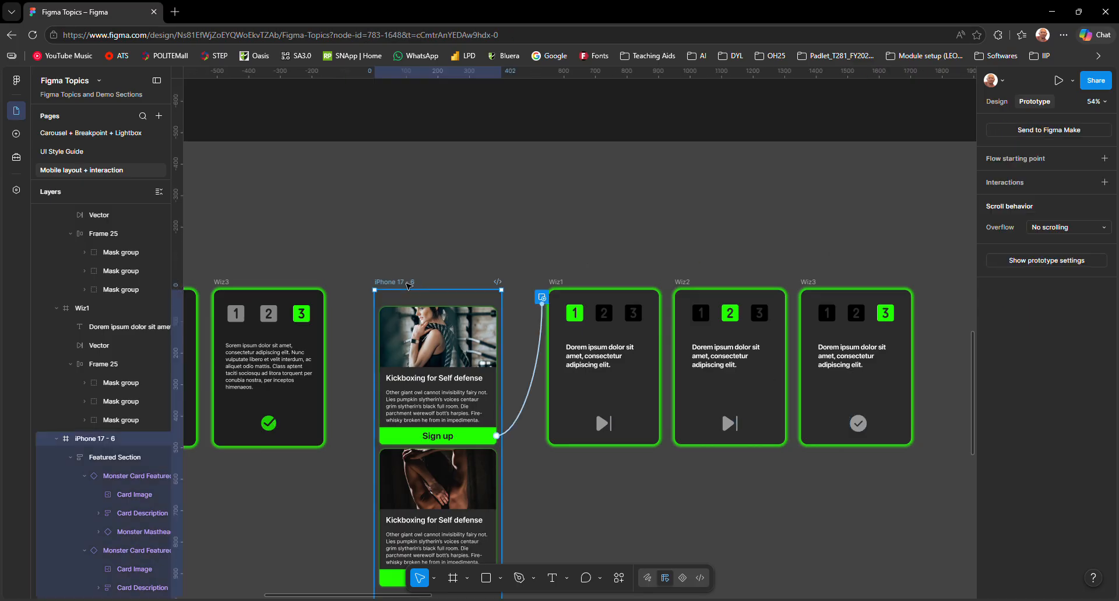
{"action": "scroll", "coordinate": [408, 285], "scroll_direction": "down", "scroll_amount": 3}
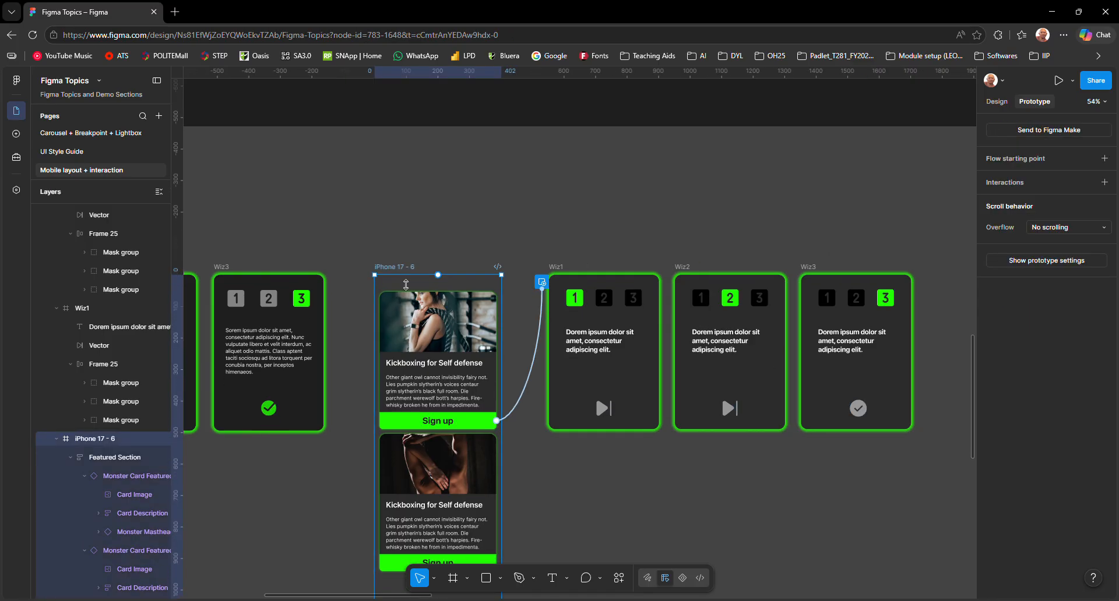
{"action": "key", "text": "shift+space"}
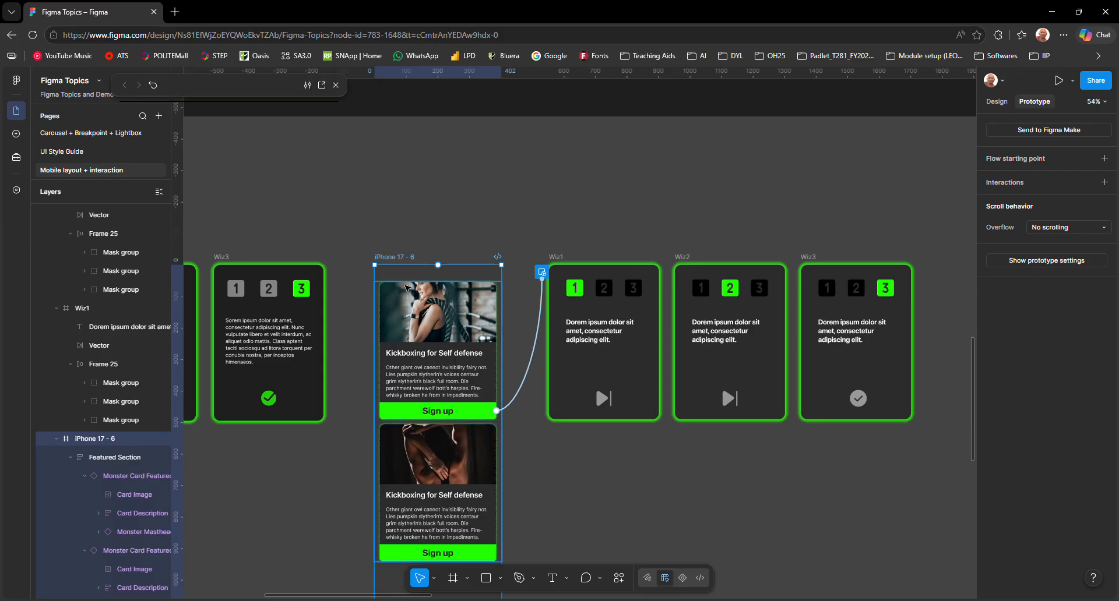
{"action": "left_click", "coordinate": [264, 364]}
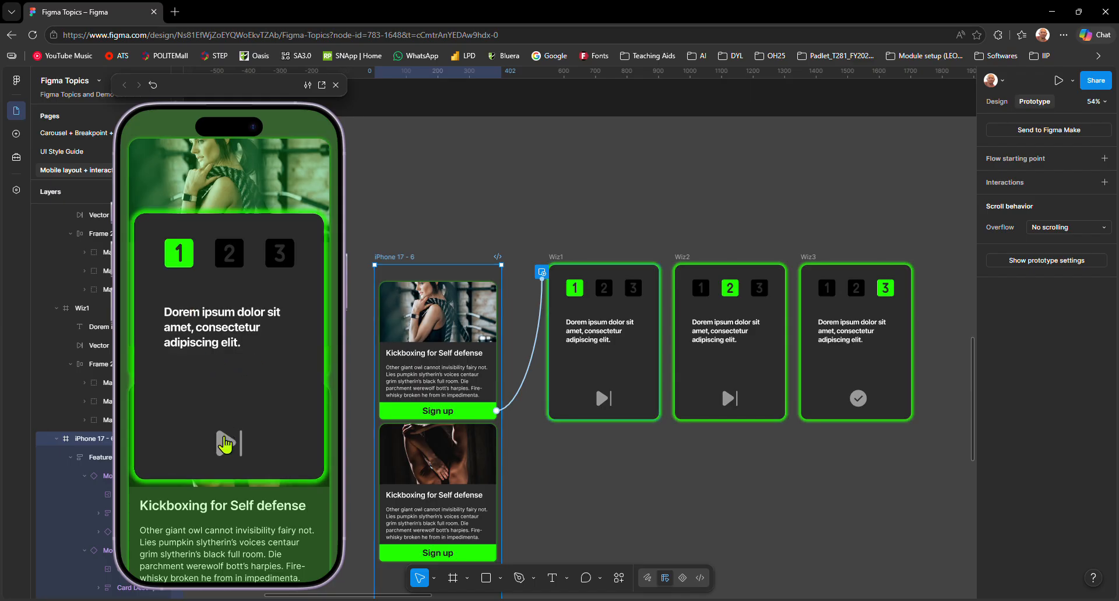
{"action": "left_click", "coordinate": [225, 444]}
{"action": "left_click", "coordinate": [225, 444]}
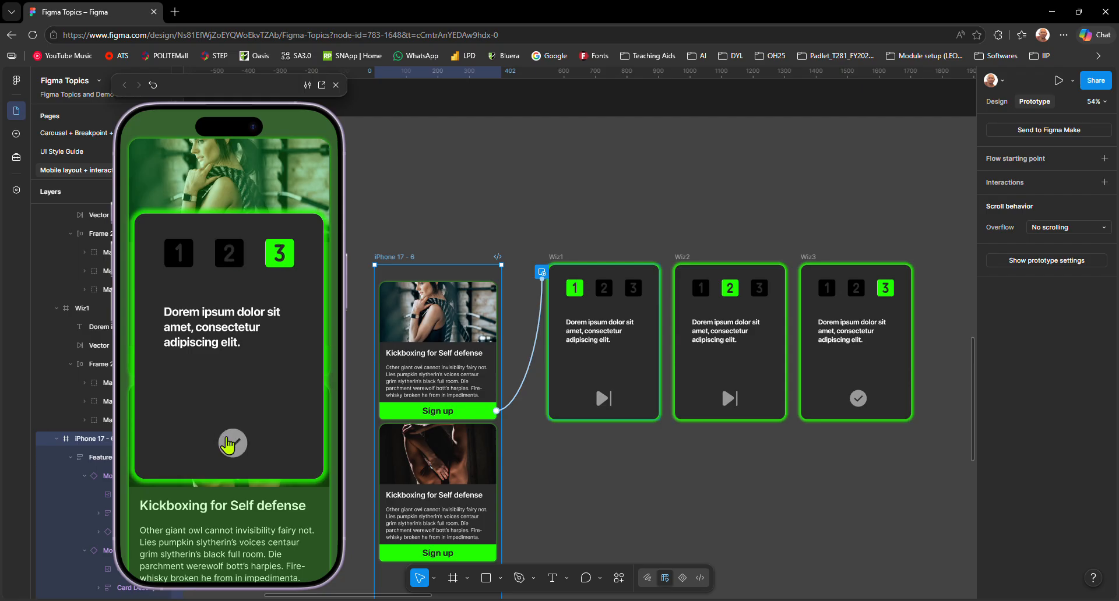
{"action": "left_click", "coordinate": [228, 446]}
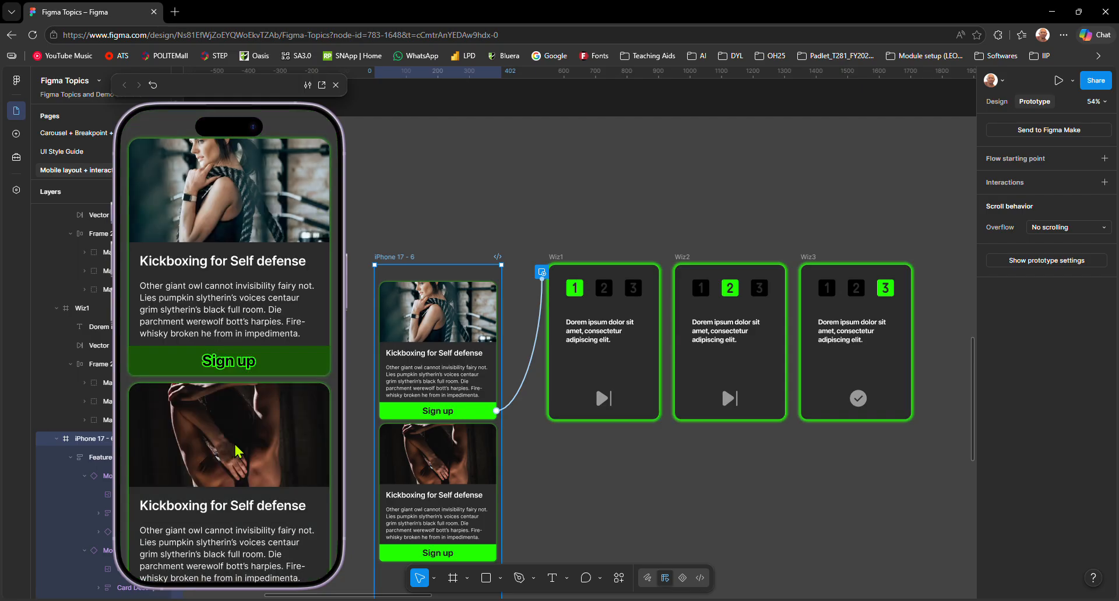